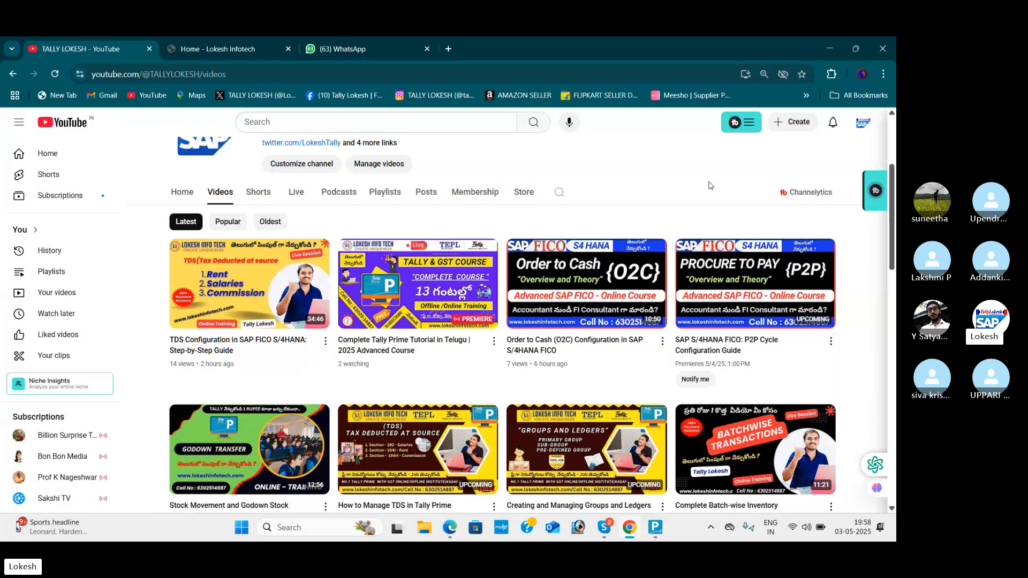
# Step: Browse the TALLY LOKESH channel's videos and the Lokesh Infotech website's home page slides
pyautogui.scroll(3, 710, 185)
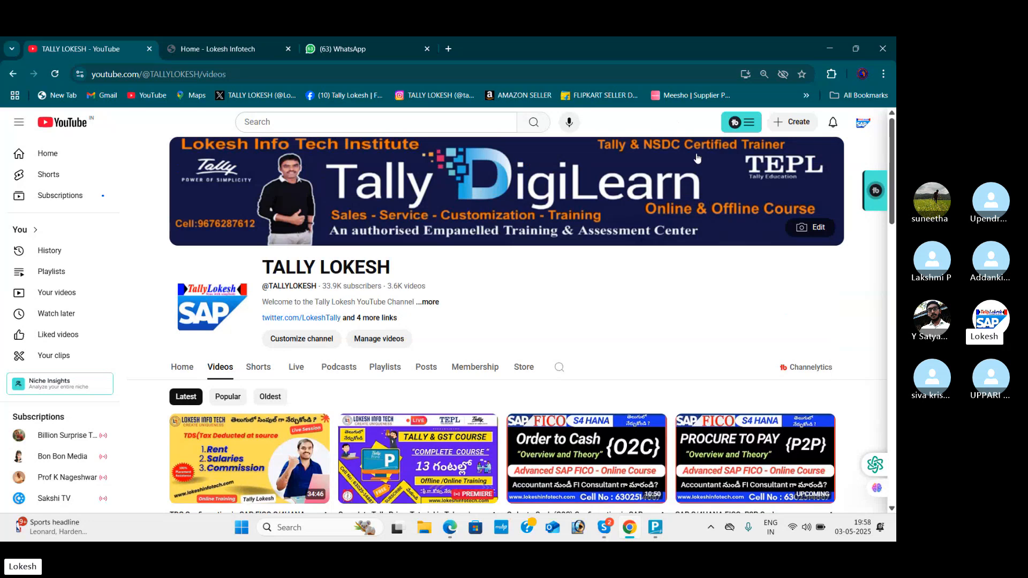
pyautogui.click(230, 49)
pyautogui.click(874, 356)
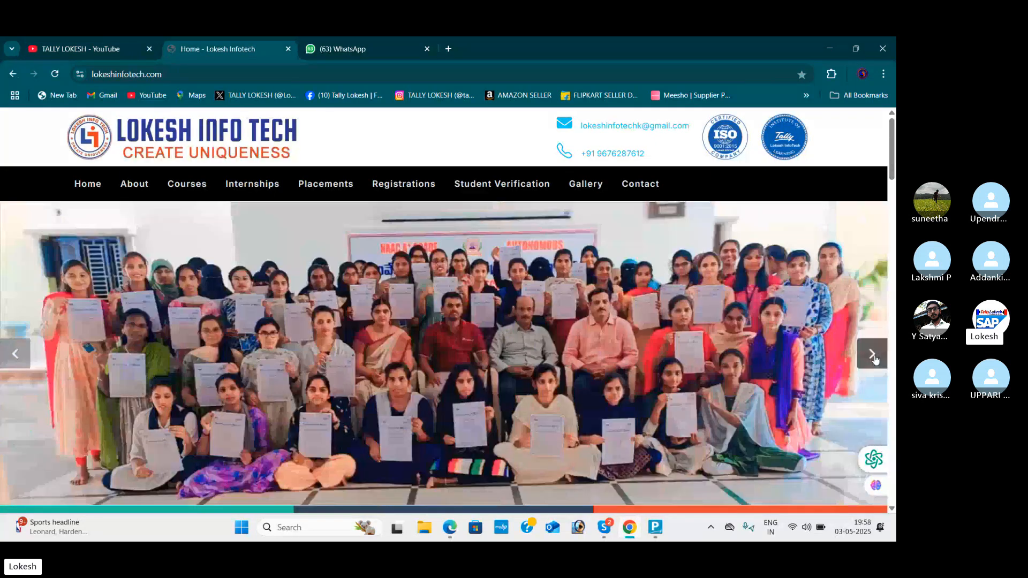
pyautogui.click(873, 354)
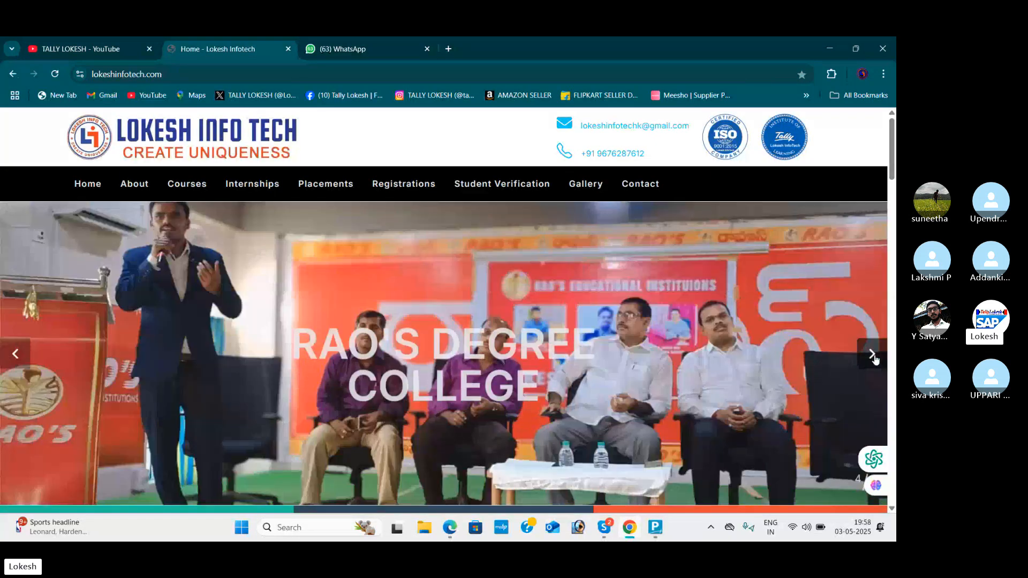
pyautogui.click(873, 355)
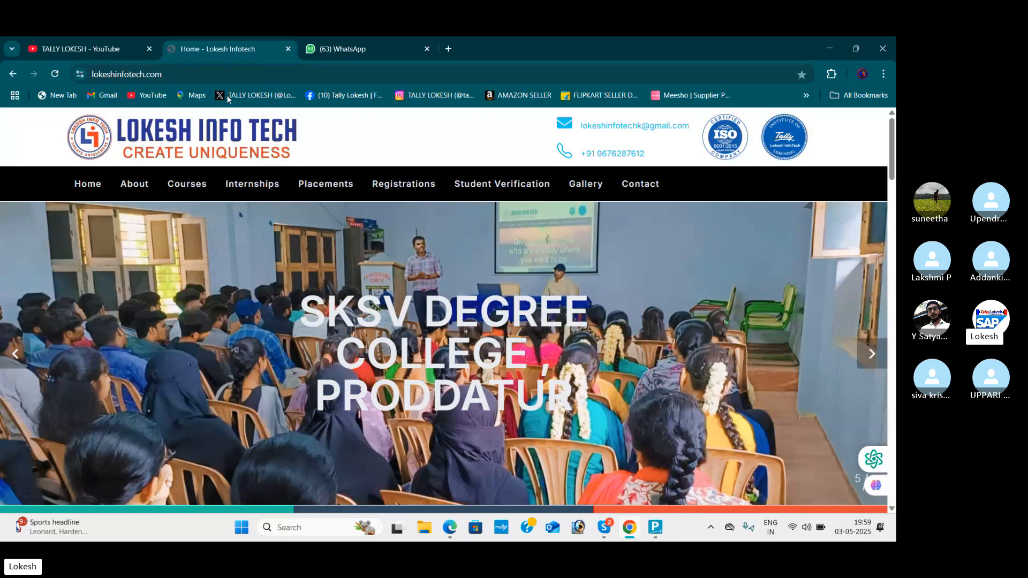
pyautogui.click(53, 40)
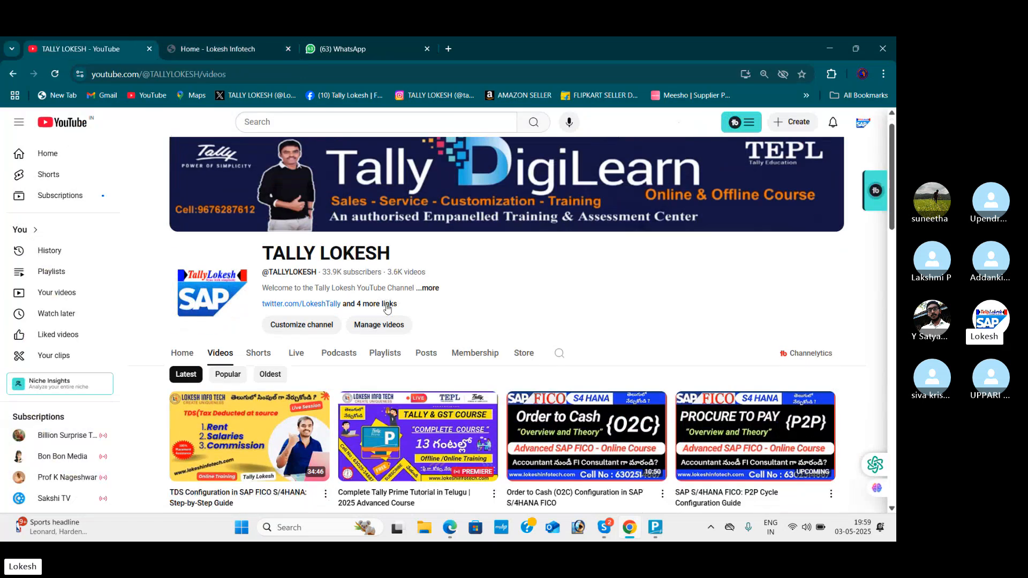
pyautogui.scroll(-5, 470, 312)
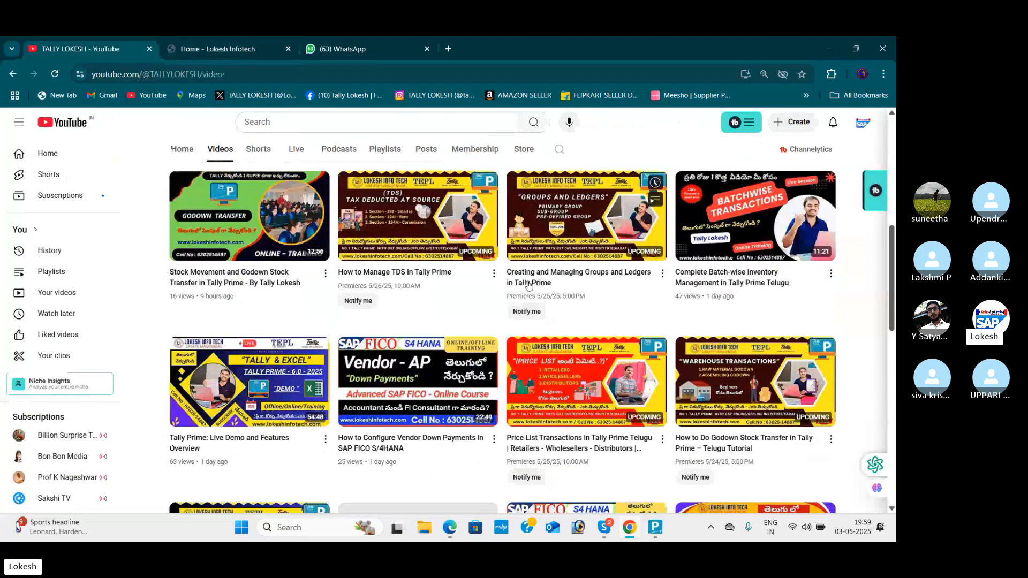
pyautogui.click(831, 48)
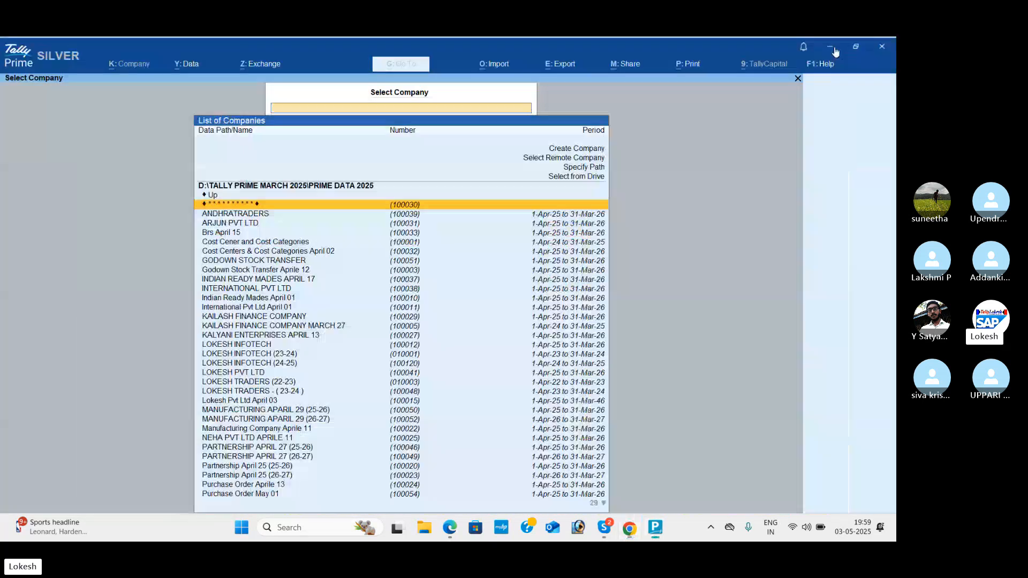
# Step: Switch to the Professinal Material S.pdf in Edge and review Problem 4 on cost centres and cost categories
pyautogui.click(452, 533)
pyautogui.scroll(-10, 545, 345)
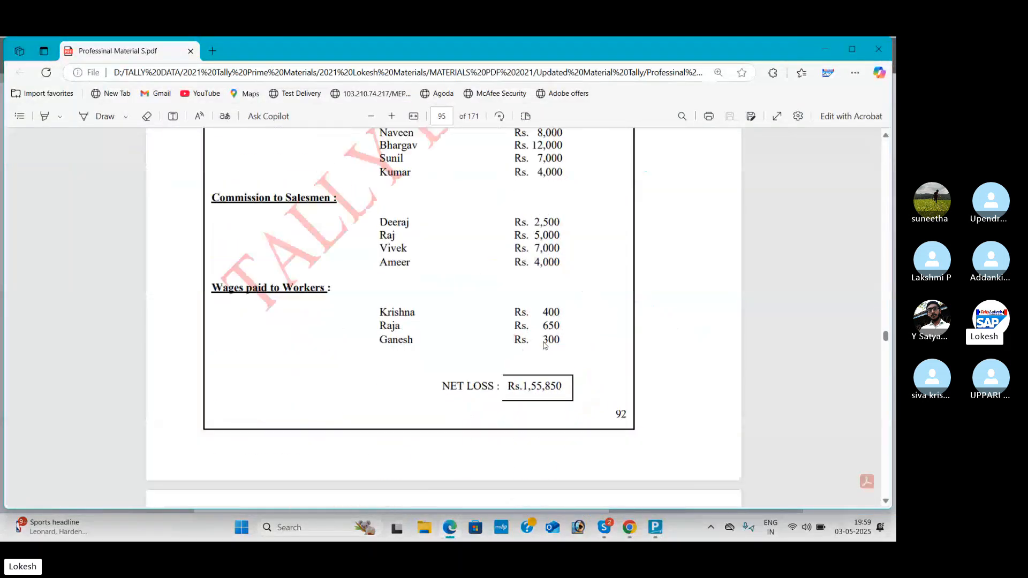
pyautogui.scroll(-7, 544, 346)
pyautogui.scroll(2, 547, 337)
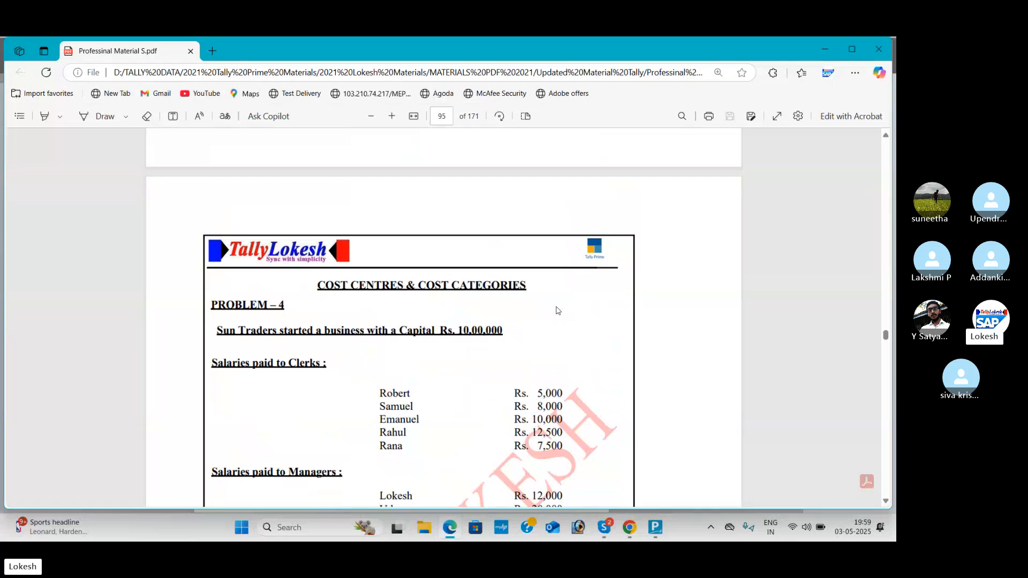
# Step: Switch to TallyPrime and start a new company named COST CENTERS MAY 03, keeping the same mailing name and a blank address
pyautogui.hotkey('alt', 'Tab')
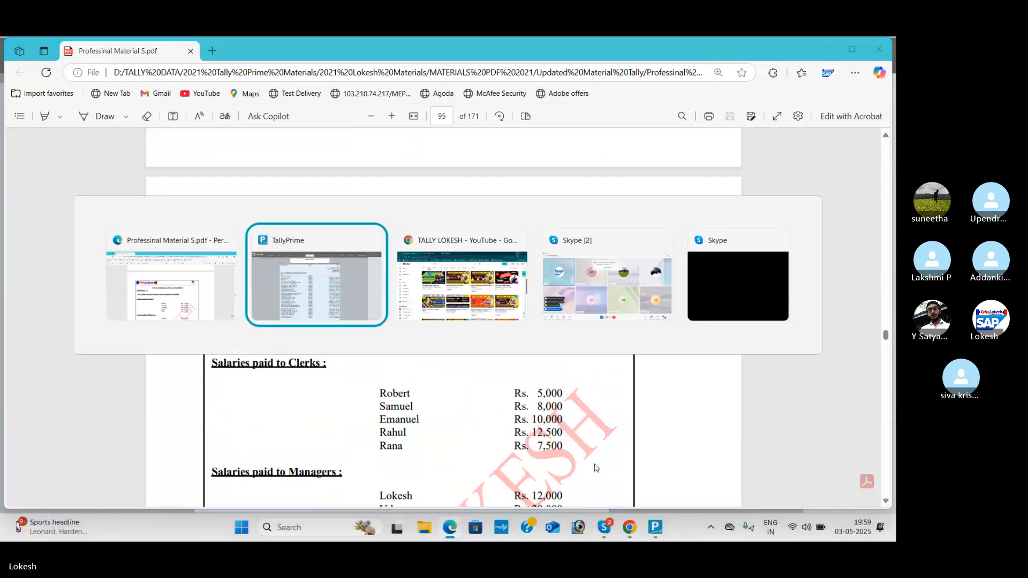
pyautogui.press('Up')
pyautogui.press('Up')
pyautogui.press('Up')
pyautogui.press('Up')
pyautogui.press('Up')
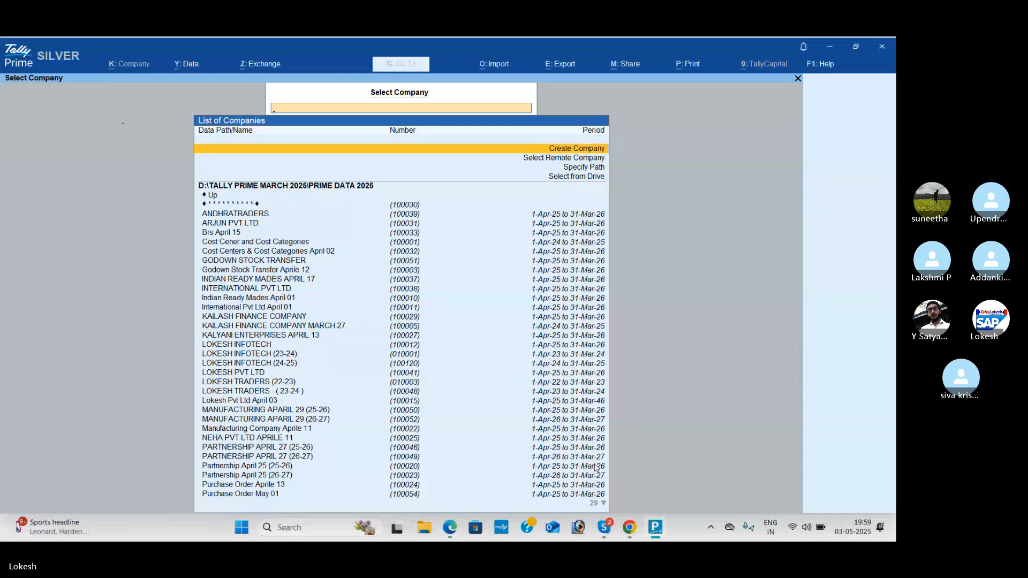
pyautogui.press('Return')
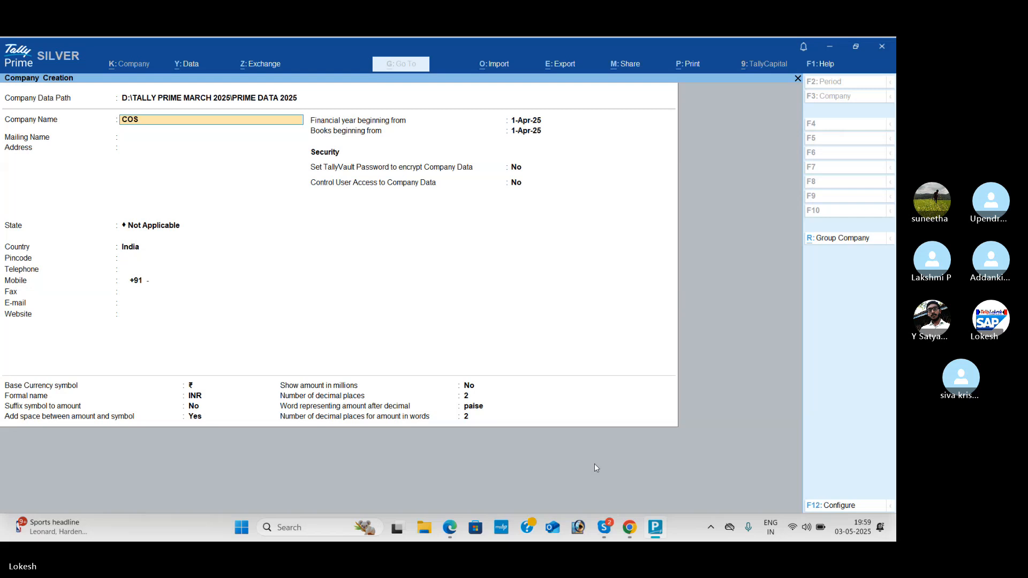
pyautogui.write('COST CENTER')
pyautogui.press('Return')
pyautogui.press('Return')
# Step: Set the new company's state to Andhra Pradesh and save the company
pyautogui.press('Return')
pyautogui.press('Down')
pyautogui.press('Down')
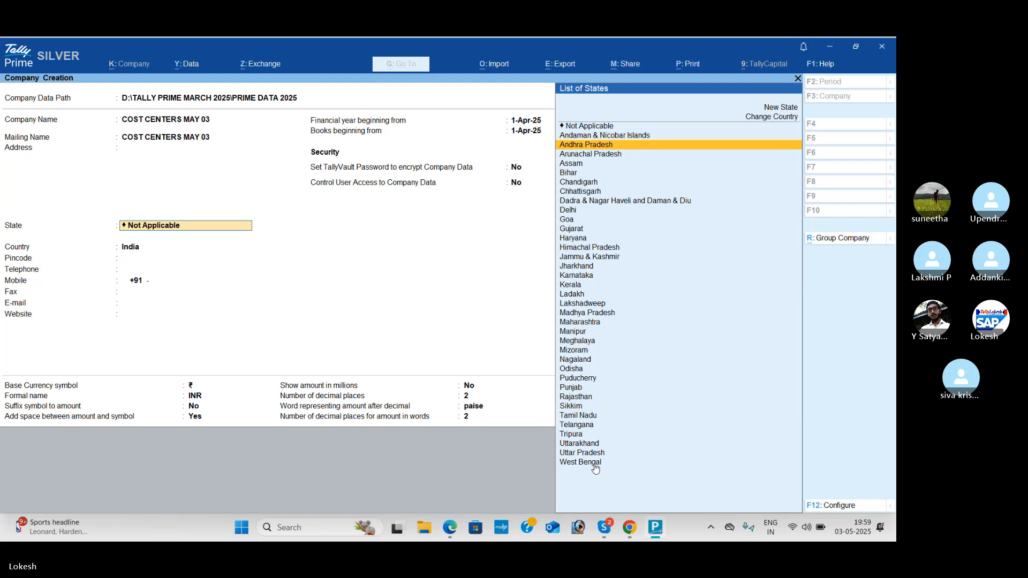
pyautogui.press('Return')
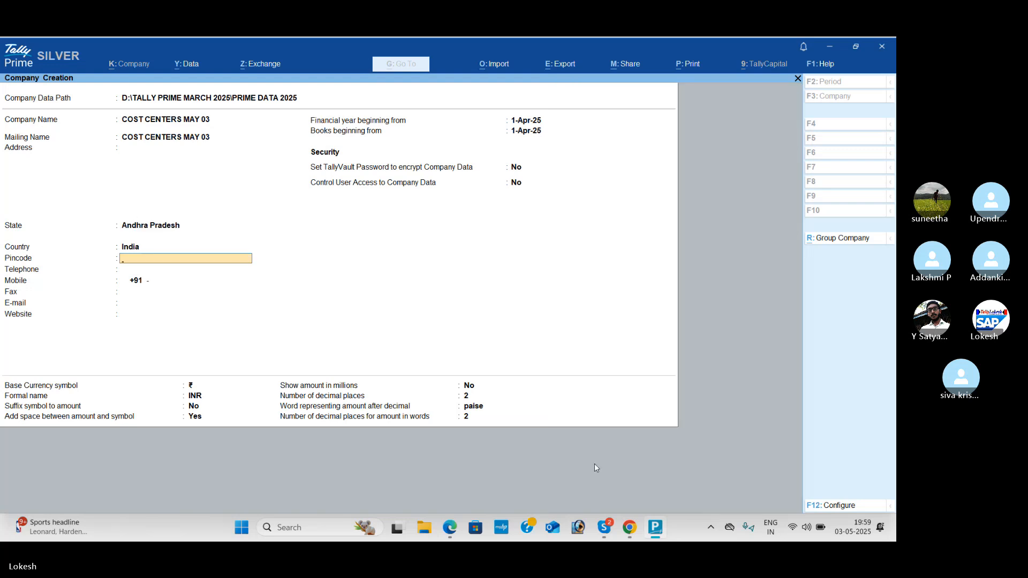
pyautogui.hotkey('ctrl', 'a')
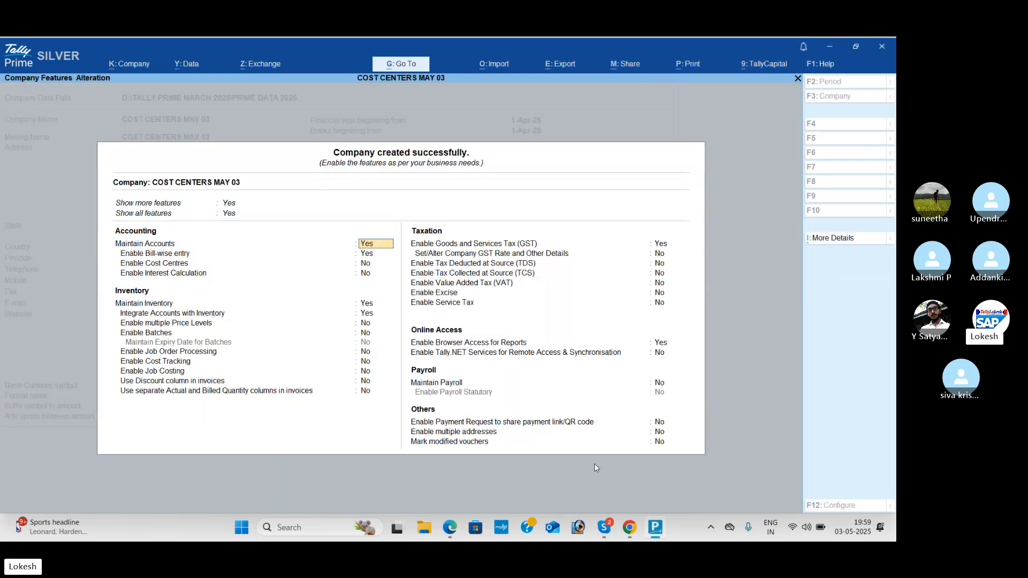
# Step: Turn off bill-wise entry in the company features
pyautogui.press('Return')
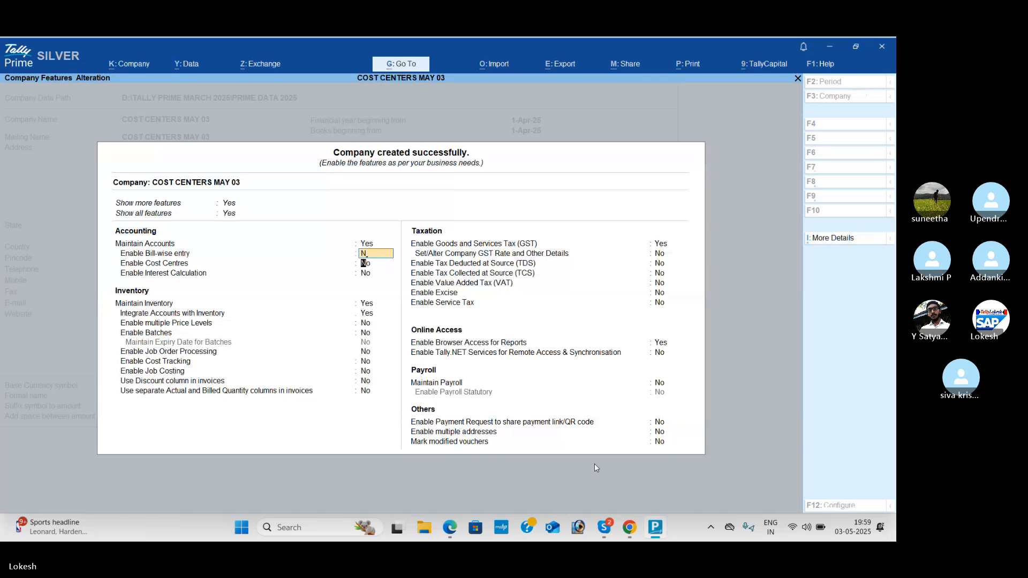
pyautogui.press('n')
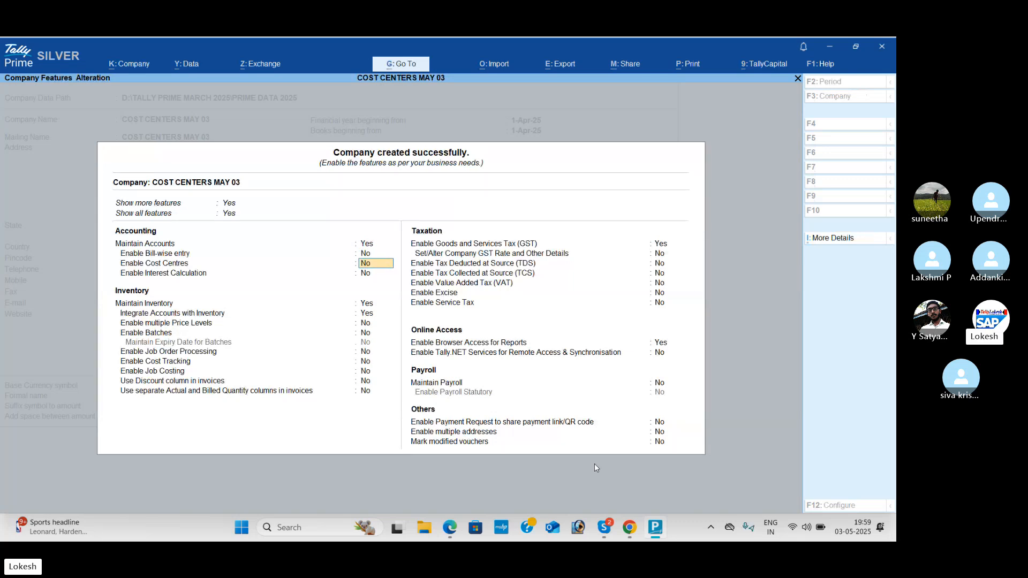
pyautogui.press('Return')
pyautogui.press('Return')
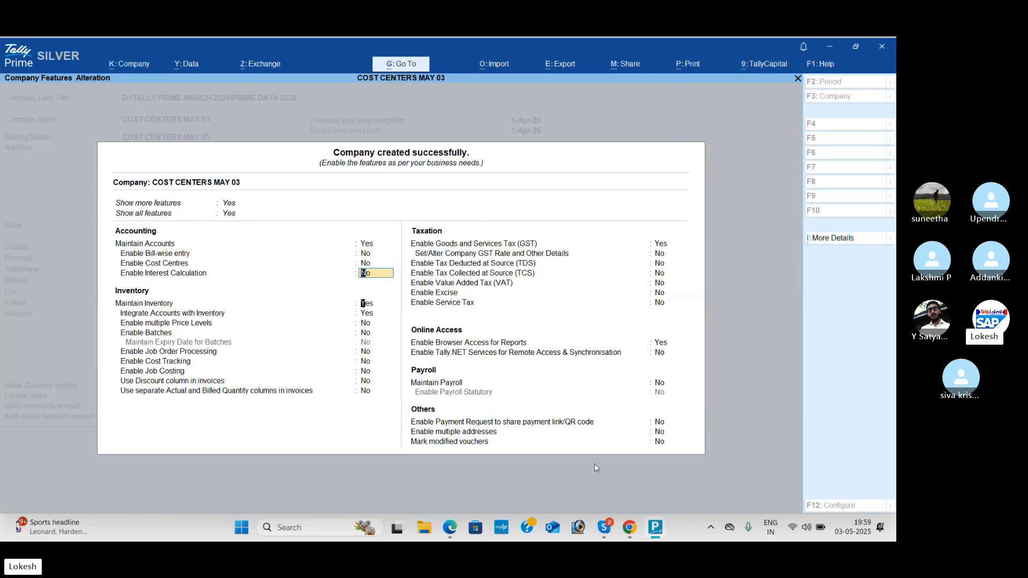
# Step: Enable cost centres and turn off Maintain Inventory in the company features
pyautogui.press('Up')
pyautogui.press('Up')
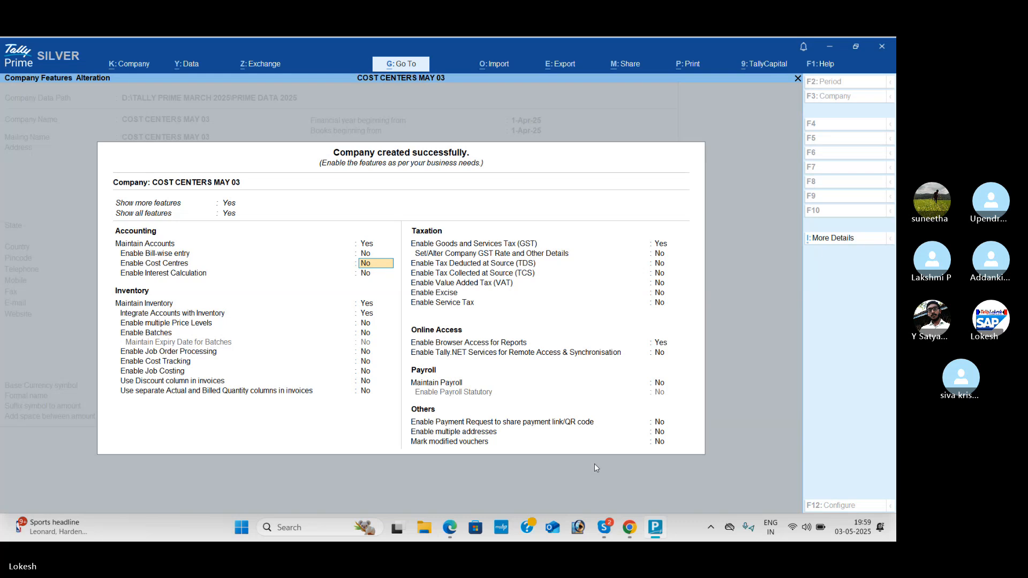
pyautogui.write('Y')
pyautogui.press('Return')
pyautogui.write('N')
pyautogui.press('Return')
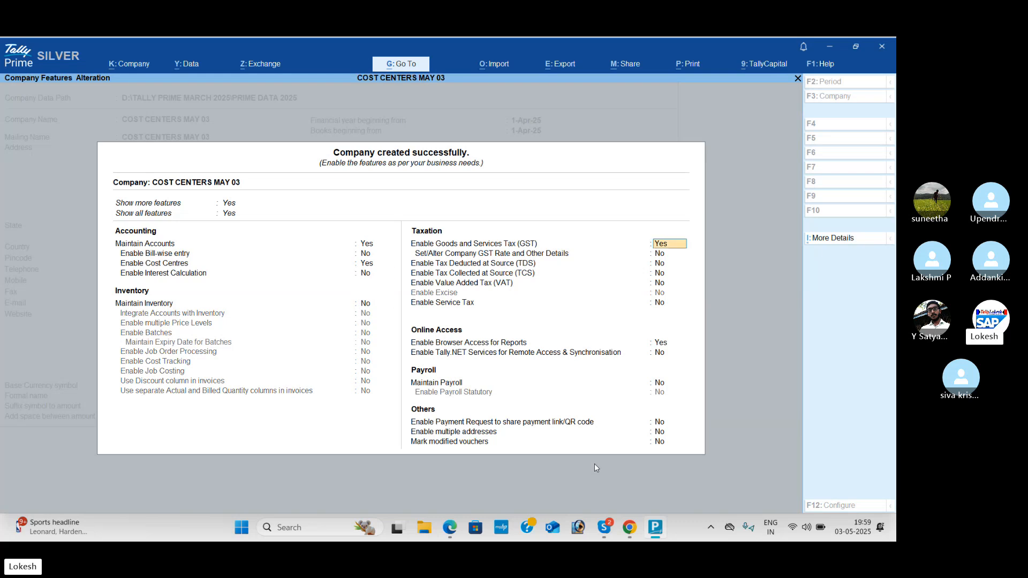
# Step: Turn off Goods and Services Tax and browser access for reports, and accept the company features
pyautogui.write('N')
pyautogui.press('Return')
pyautogui.press('Return')
pyautogui.press('Return')
pyautogui.press('Return')
pyautogui.press('Return')
pyautogui.write('N')
pyautogui.press('Return')
pyautogui.press('Return')
pyautogui.press('Return')
pyautogui.press('Return')
pyautogui.press('Return')
pyautogui.press('Return')
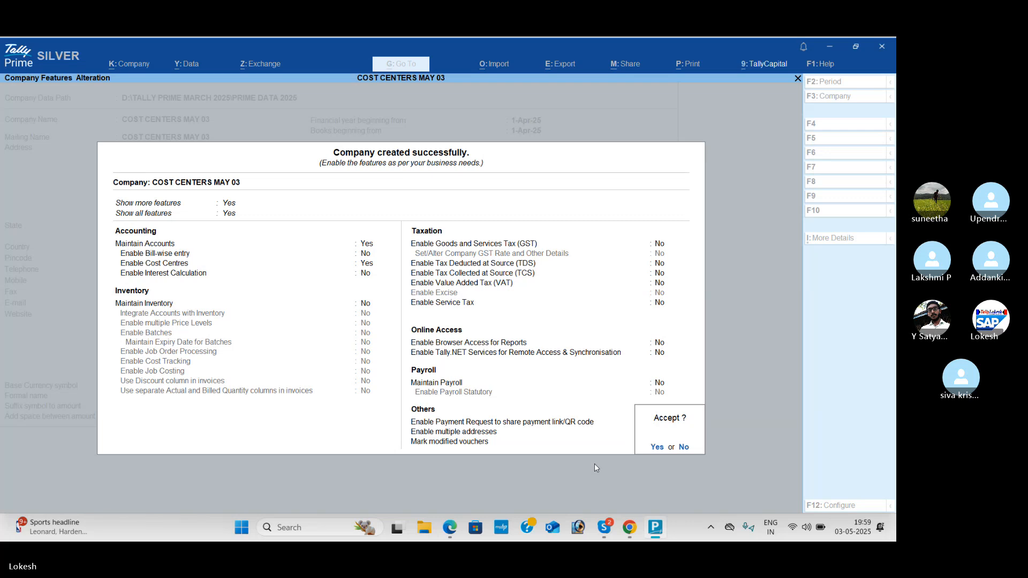
pyautogui.press('Return')
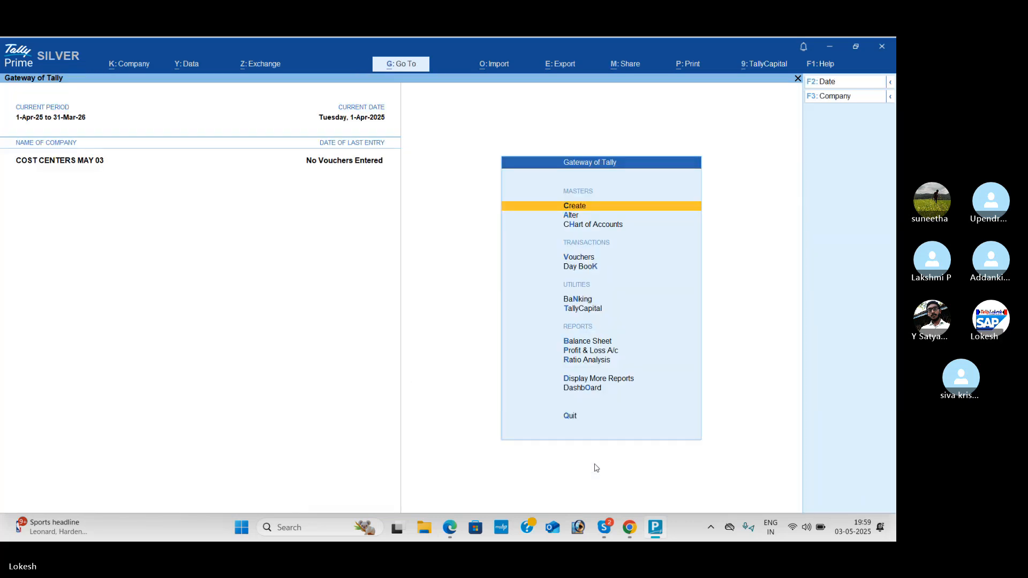
# Step: Expand the list of masters and create a ledger named Capital under Capital Account
pyautogui.press('Return')
pyautogui.press('Up')
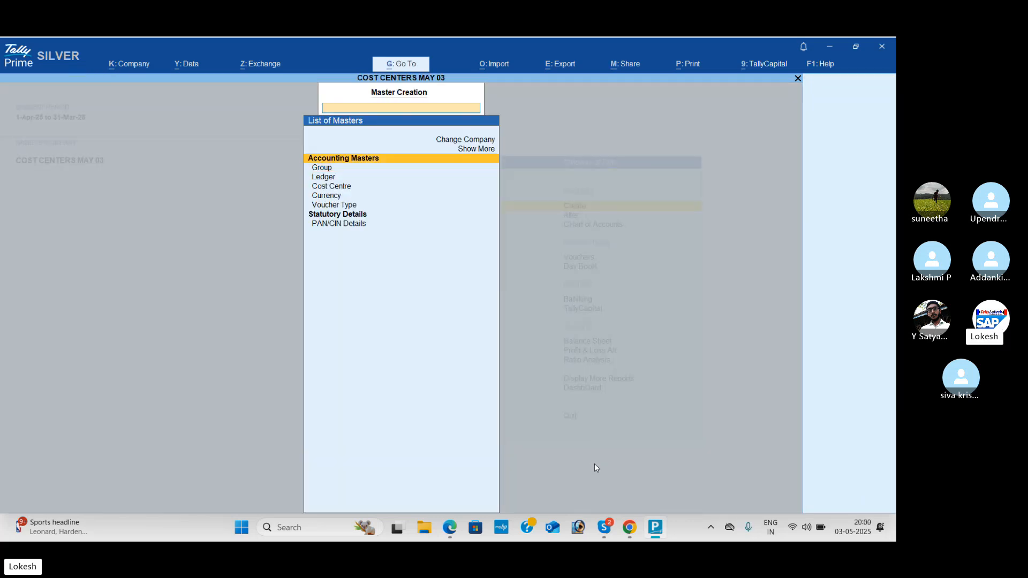
pyautogui.press('Up')
pyautogui.press('Return')
pyautogui.press('Down')
pyautogui.press('Down')
pyautogui.press('Down')
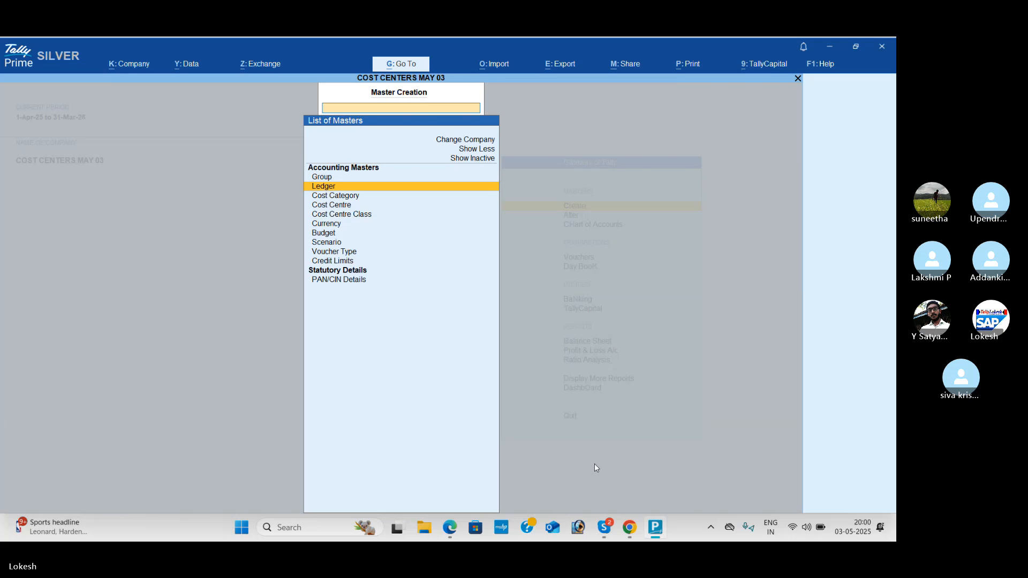
pyautogui.press('Return')
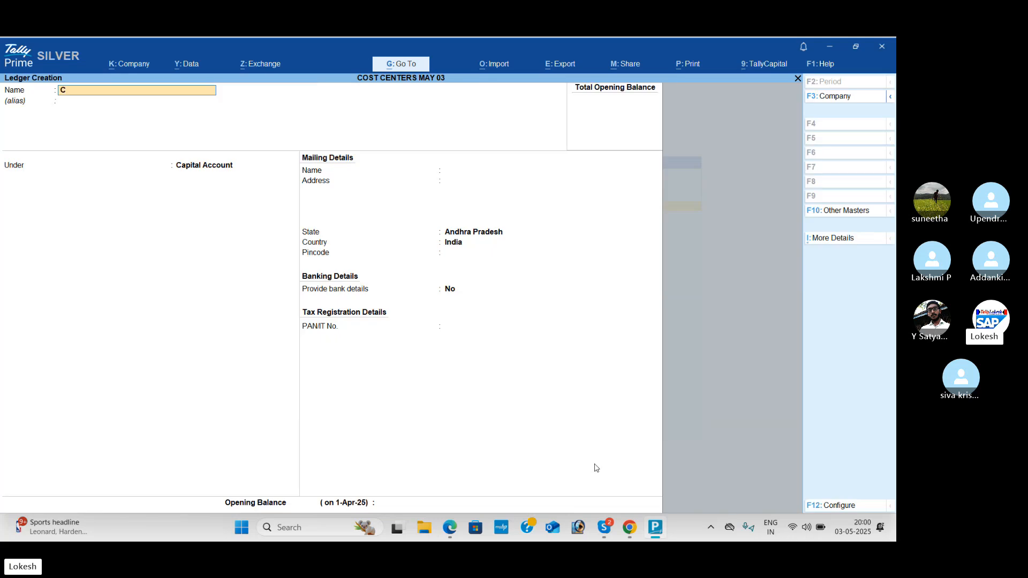
pyautogui.write('Capital')
pyautogui.press('Return')
pyautogui.press('Return')
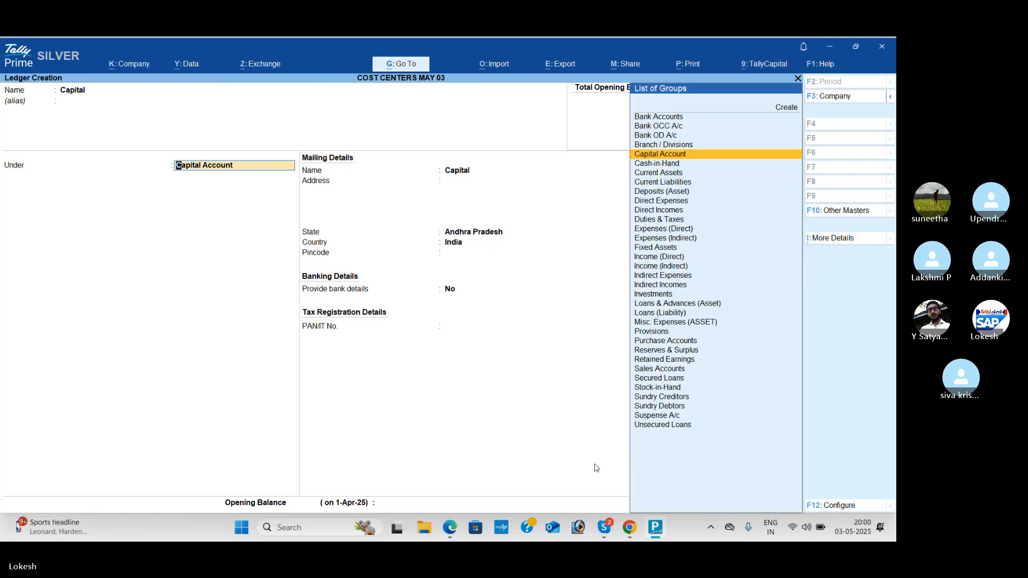
pyautogui.hotkey('ctrl', 'a')
# Step: Switch to the PDF and review Problem 4's salary, commission and wage payments for the ledgers needed
pyautogui.hotkey('alt', 'Tab')
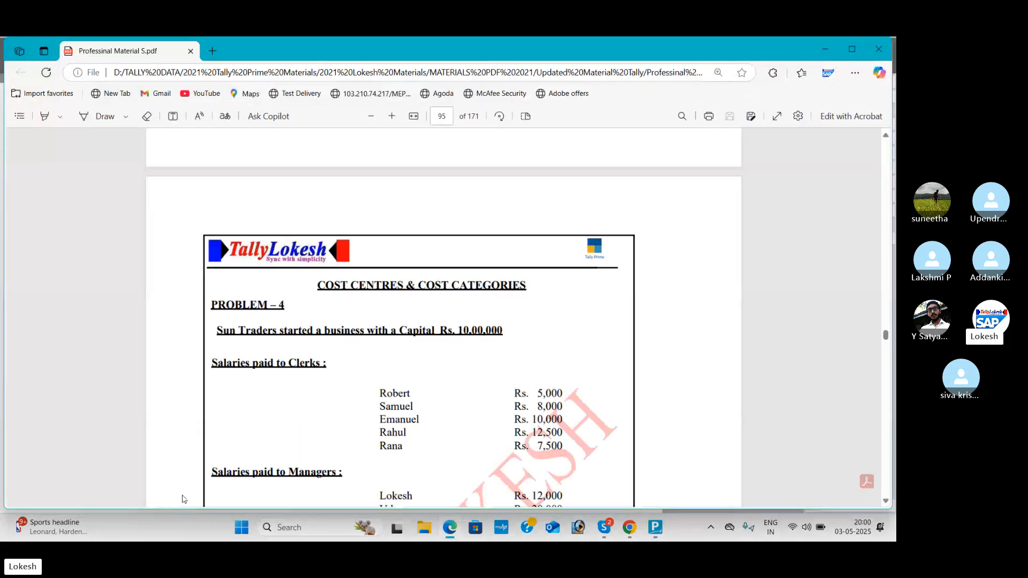
pyautogui.scroll(-1, 188, 281)
pyautogui.scroll(-3, 203, 252)
pyautogui.scroll(-3, 234, 322)
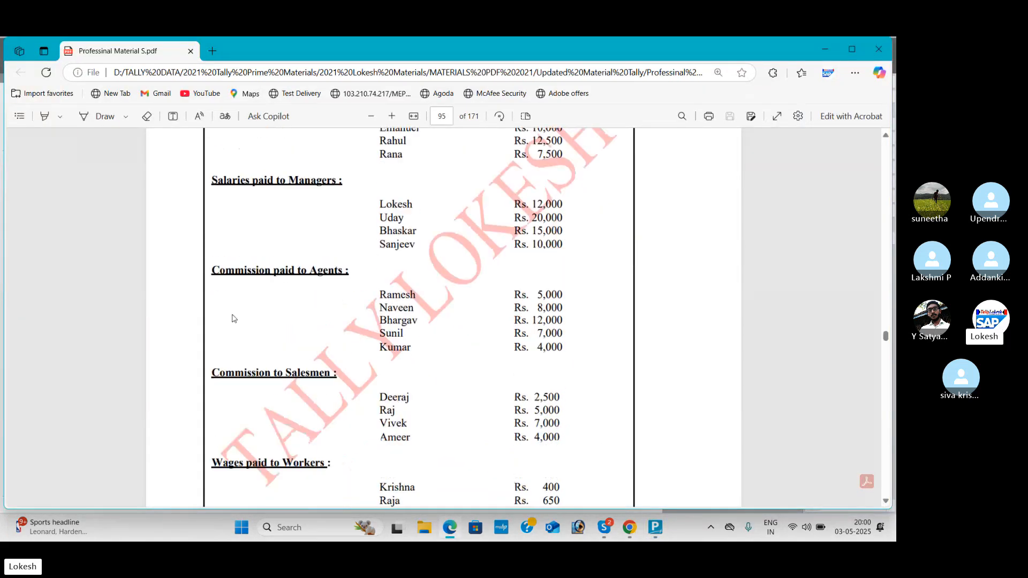
pyautogui.scroll(-3, 351, 464)
pyautogui.scroll(10, 425, 356)
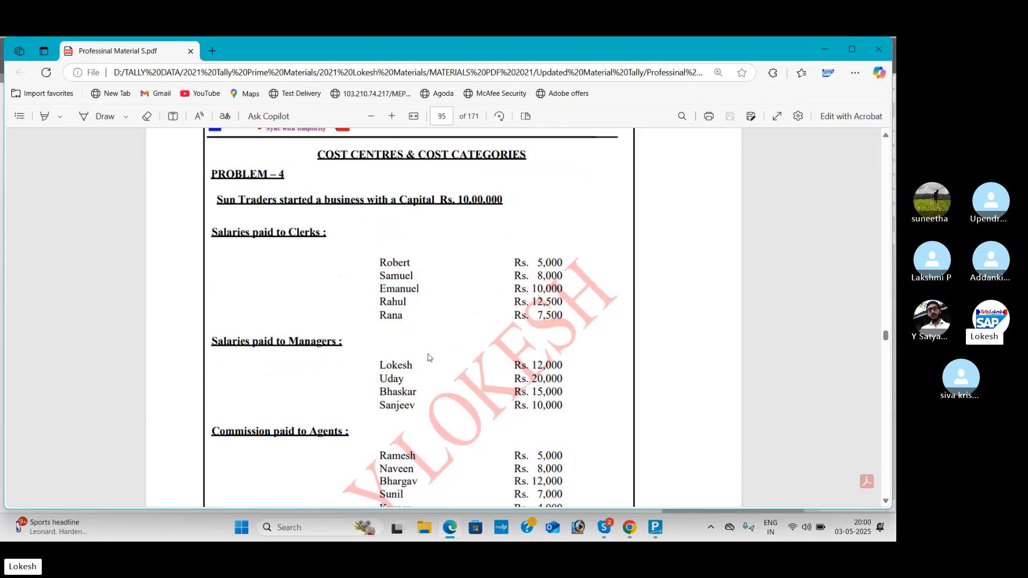
# Step: Switch back to TallyPrime and create a ledger named Salary under Indirect Expenses
pyautogui.hotkey('alt', 'Tab')
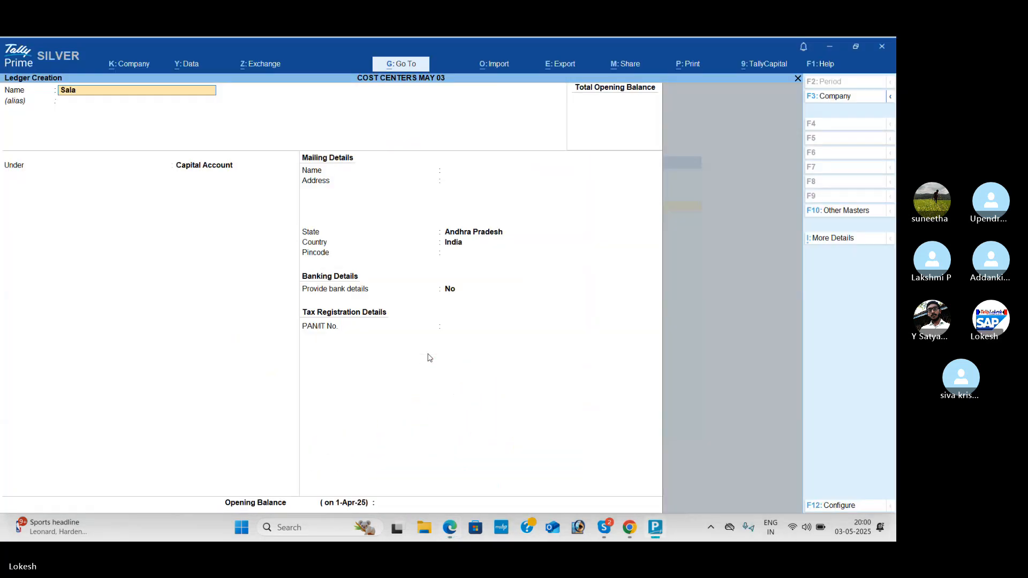
pyautogui.press('Return')
pyautogui.press('Return')
pyautogui.write('Ind')
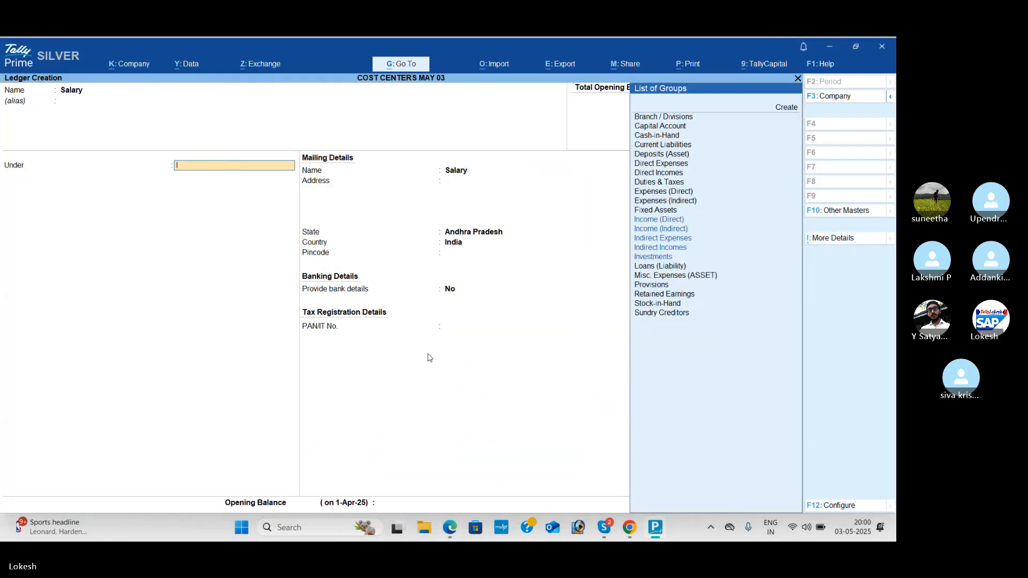
pyautogui.press('Down')
pyautogui.press('Down')
# Step: Create a ledger named Commission under Indirect Expenses
pyautogui.press('Return')
pyautogui.hotkey('ctrl', 'a')
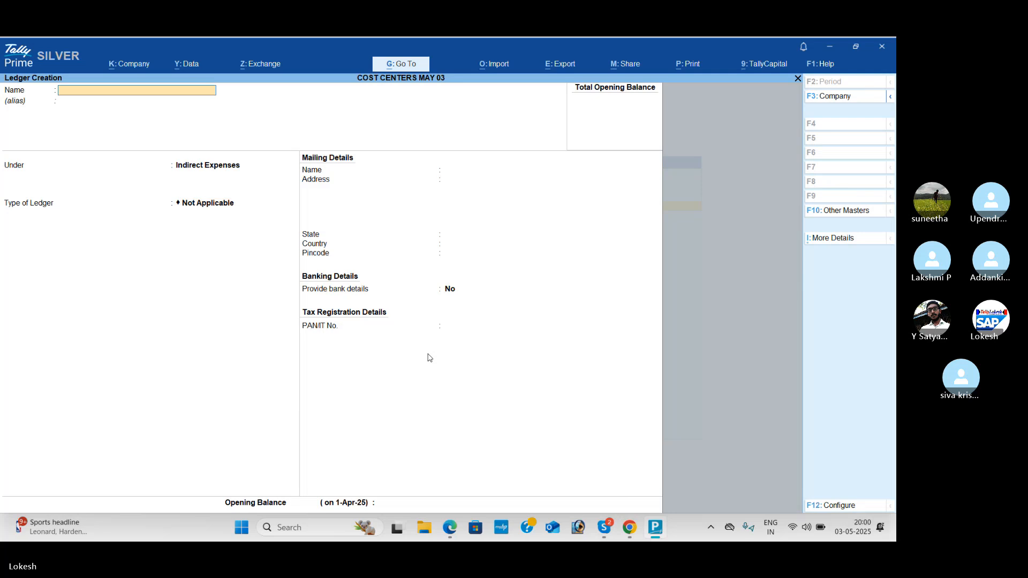
pyautogui.write('Commis')
# Step: Create a ledger named Wages under Direct Expenses and leave ledger creation
pyautogui.press('Return')
pyautogui.press('Return')
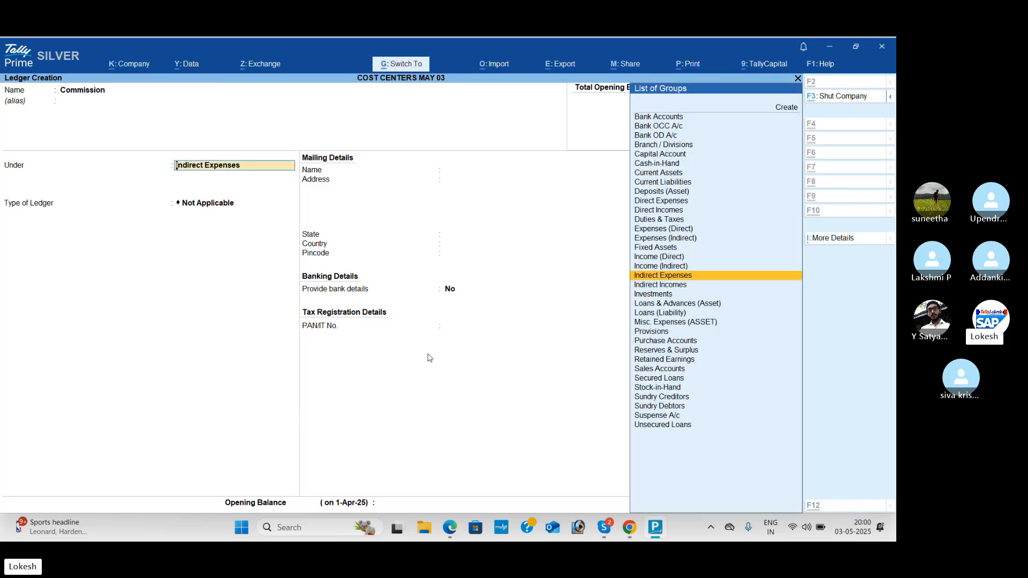
pyautogui.hotkey('ctrl', 'a')
pyautogui.press('Return')
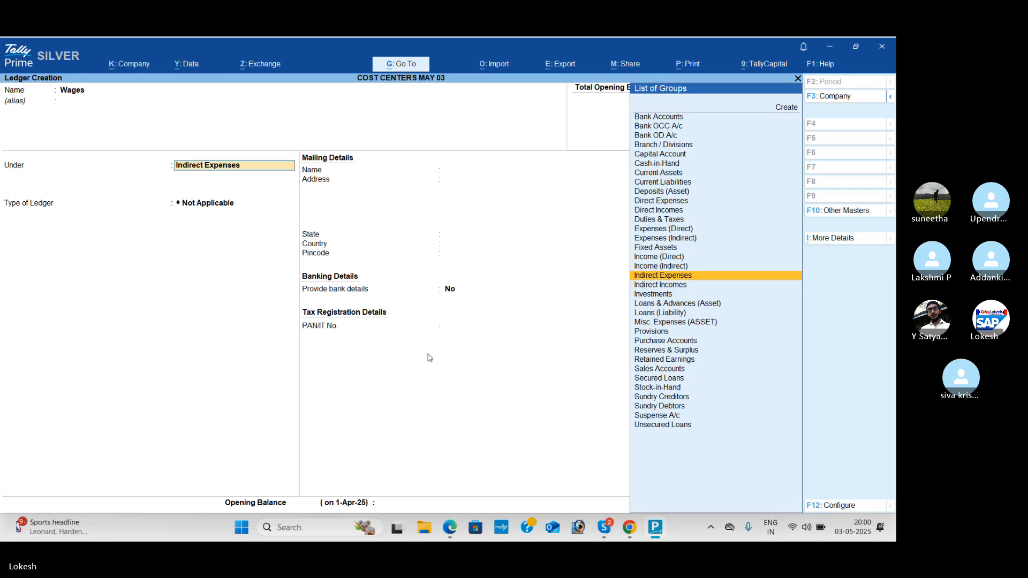
pyautogui.write('dir')
pyautogui.press('Return')
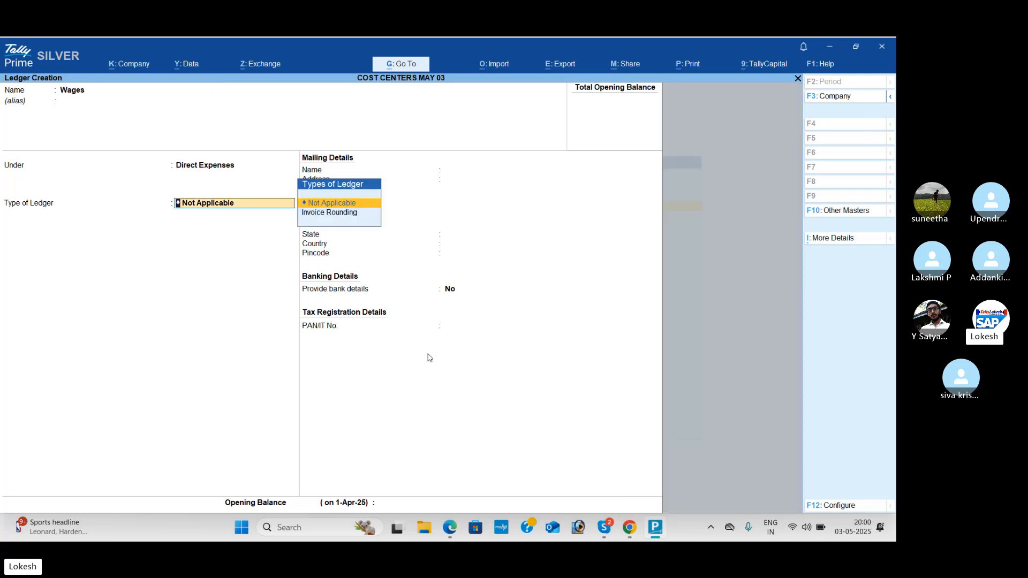
pyautogui.press('Return')
pyautogui.hotkey('ctrl', 'a')
pyautogui.press('Escape')
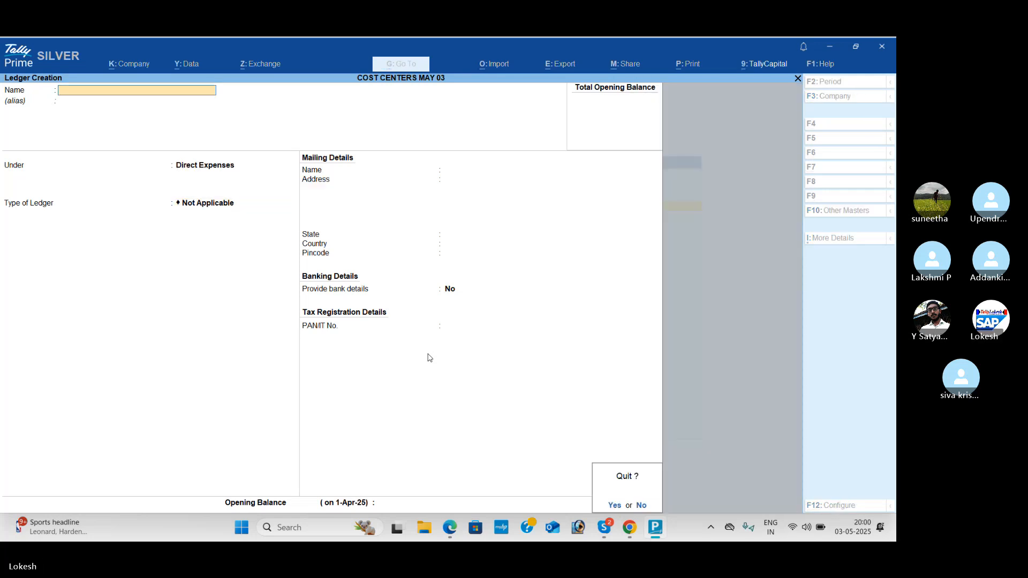
pyautogui.press('Return')
# Step: Start a new cost category instead of altering the existing primary one
pyautogui.press('Down')
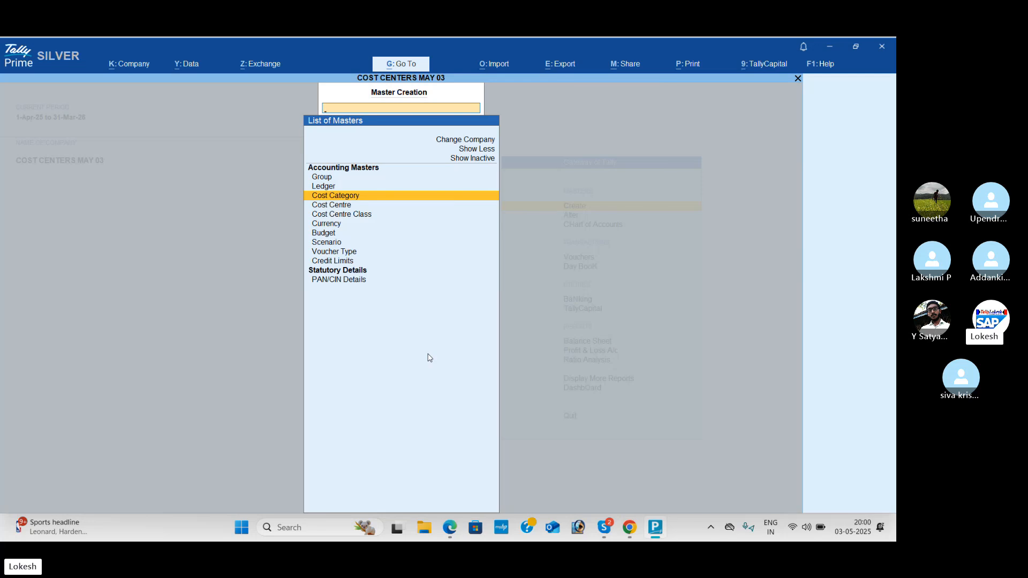
pyautogui.press('Up')
pyautogui.press('Up')
pyautogui.press('Up')
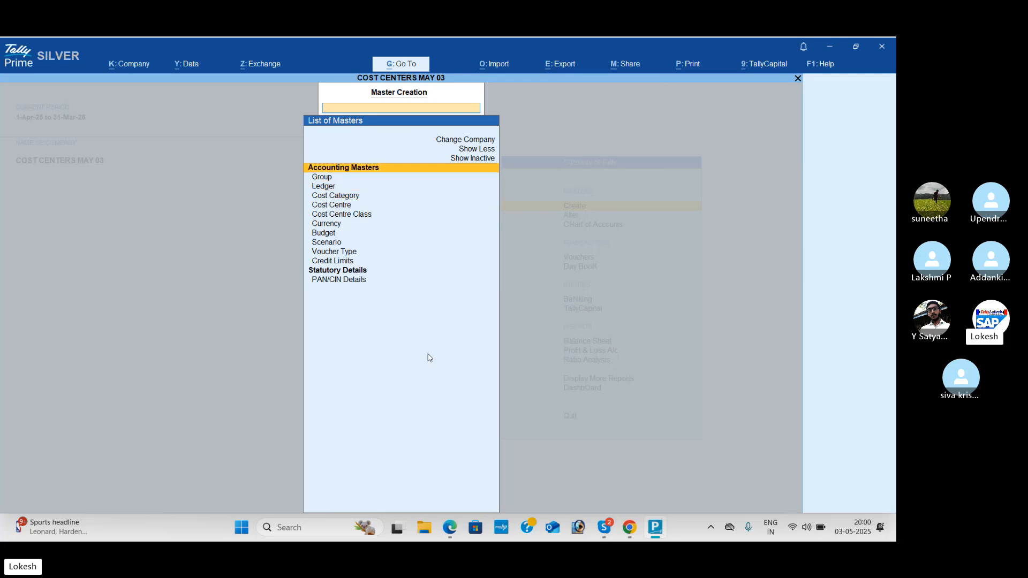
pyautogui.press('Return')
pyautogui.press('Return')
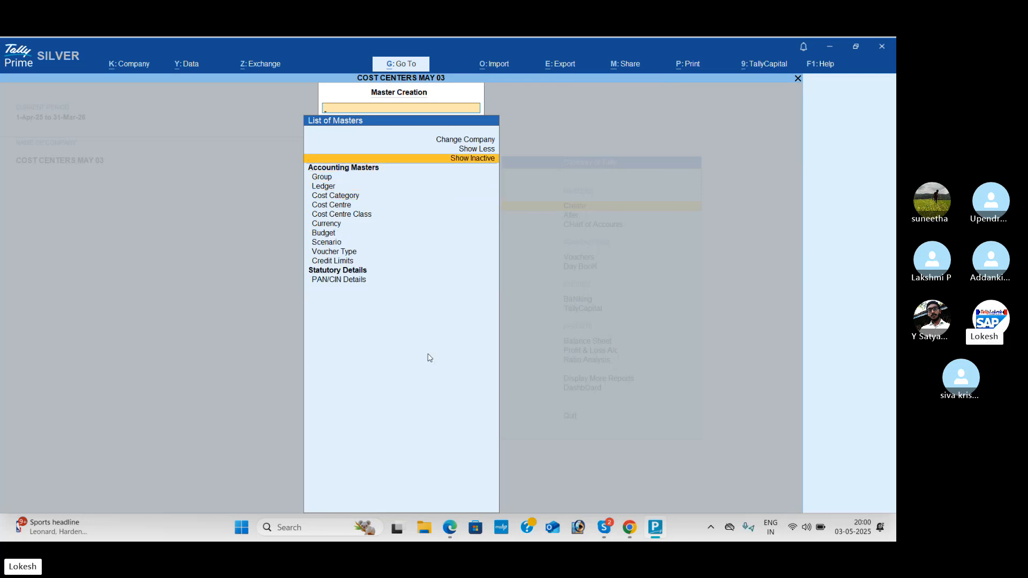
pyautogui.press('Down')
pyautogui.press('Down')
pyautogui.press('Down')
pyautogui.press('Return')
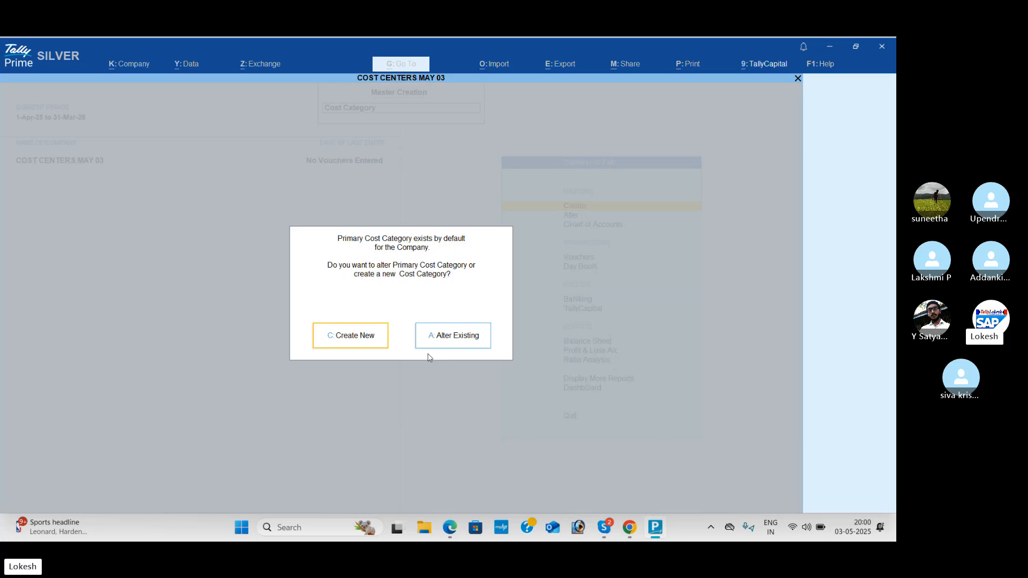
pyautogui.press('Return')
# Step: Check the payee groups in the Problem 4 PDF, then switch back to TallyPrime and create a cost category named Clerks
pyautogui.hotkey('alt', 'Tab')
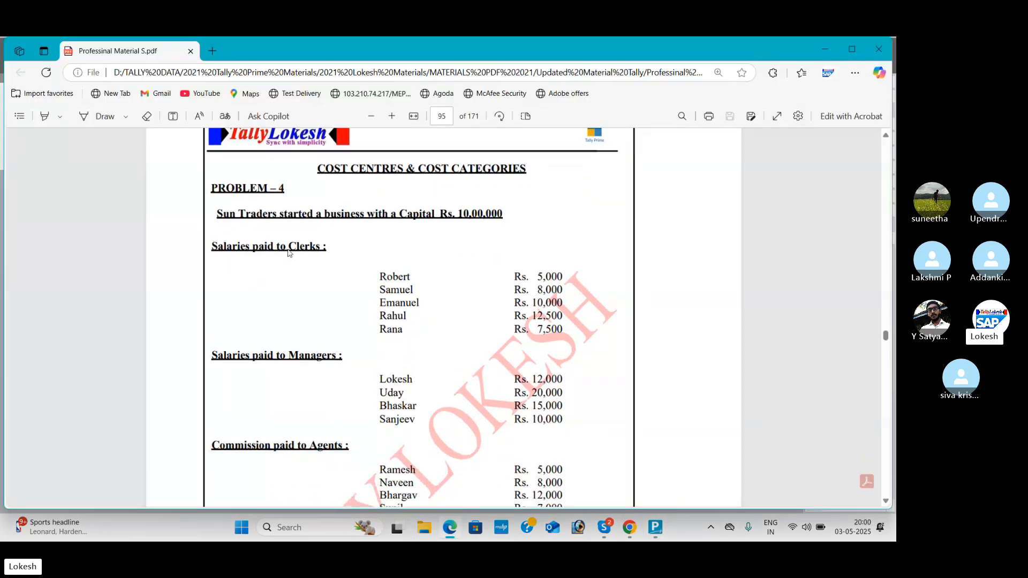
pyautogui.scroll(-2, 363, 276)
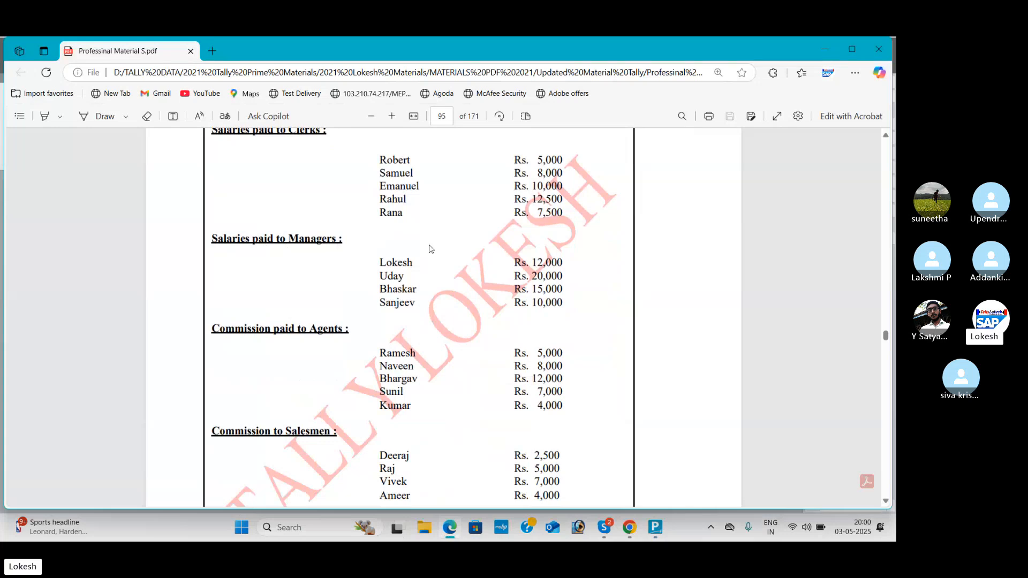
pyautogui.scroll(-1, 429, 249)
pyautogui.scroll(-1, 481, 280)
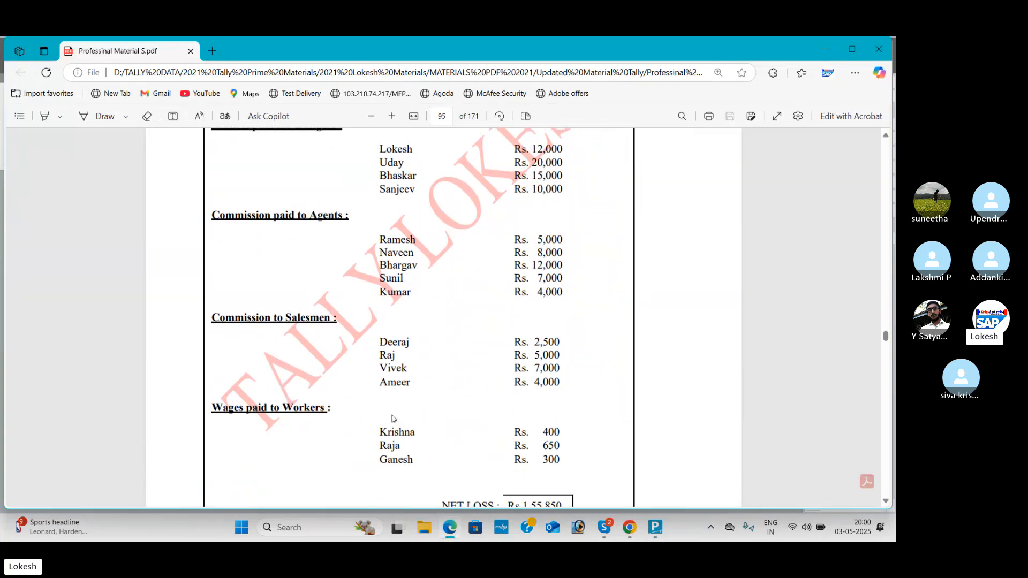
pyautogui.scroll(3, 392, 418)
pyautogui.scroll(1, 393, 419)
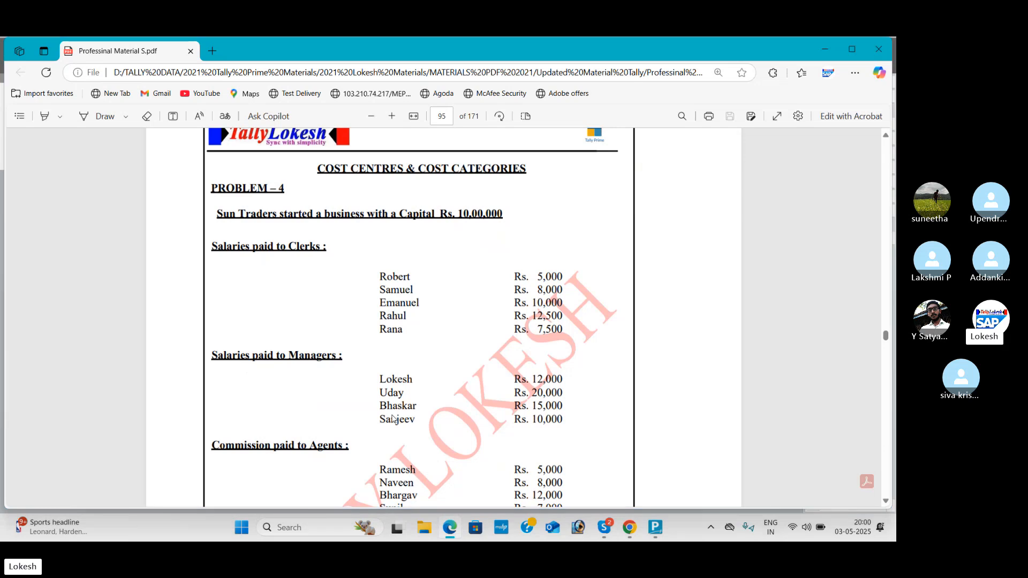
pyautogui.hotkey('alt', 'Tab')
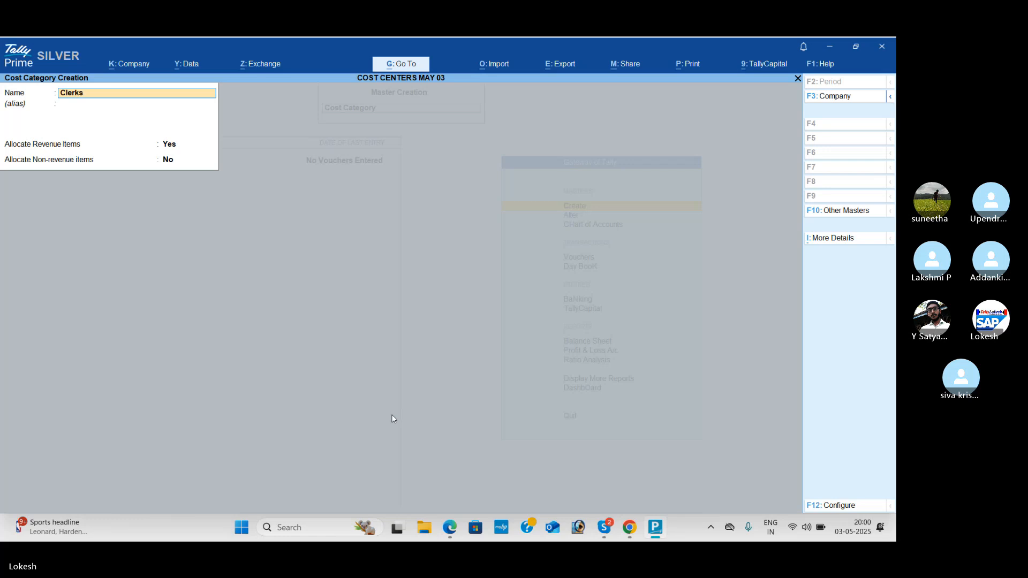
pyautogui.press('Return')
pyautogui.press('Return')
pyautogui.press('Return')
pyautogui.press('Return')
pyautogui.press('Return')
# Step: Check the next payee group in the PDF and create a cost category named Managers in TallyPrime
pyautogui.hotkey('alt', 'Tab')
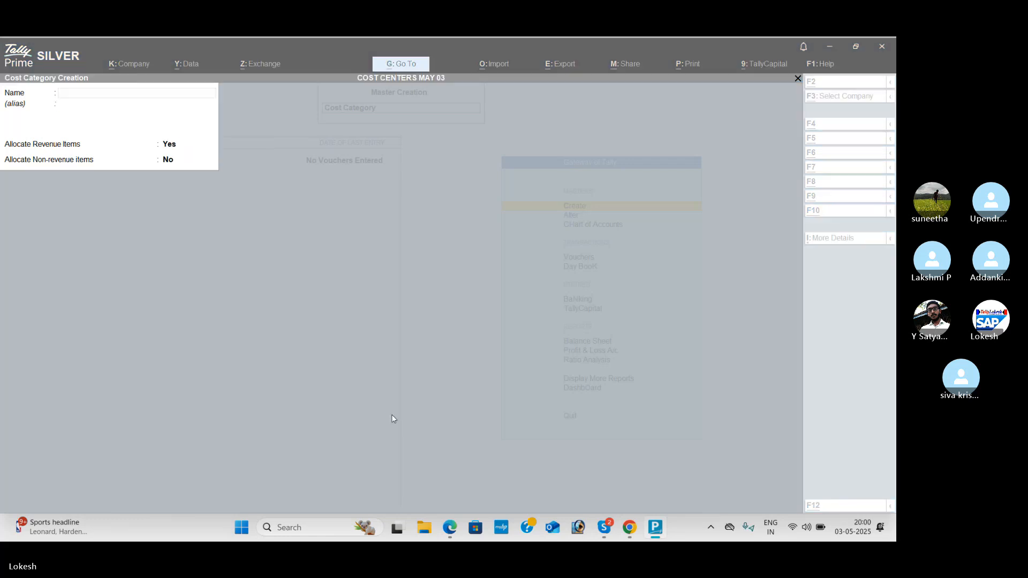
pyautogui.hotkey('alt', 'Tab')
pyautogui.hotkey('alt', 'Tab')
pyautogui.write('Man')
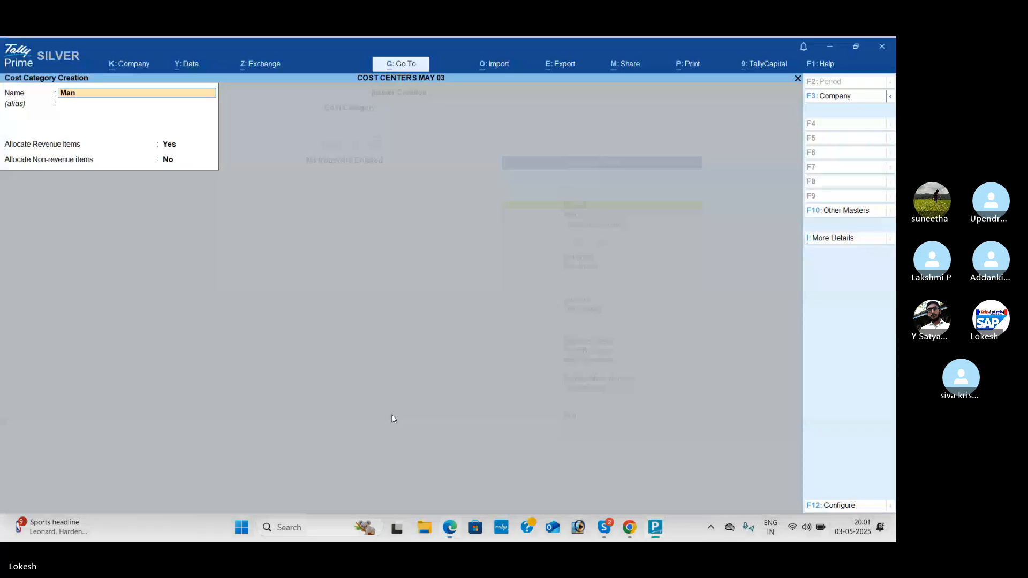
pyautogui.write('agers')
pyautogui.press('Return')
# Step: Create a cost category named Agents with revenue items allocated and non-revenue items not allocated
pyautogui.press('Return')
pyautogui.press('Return')
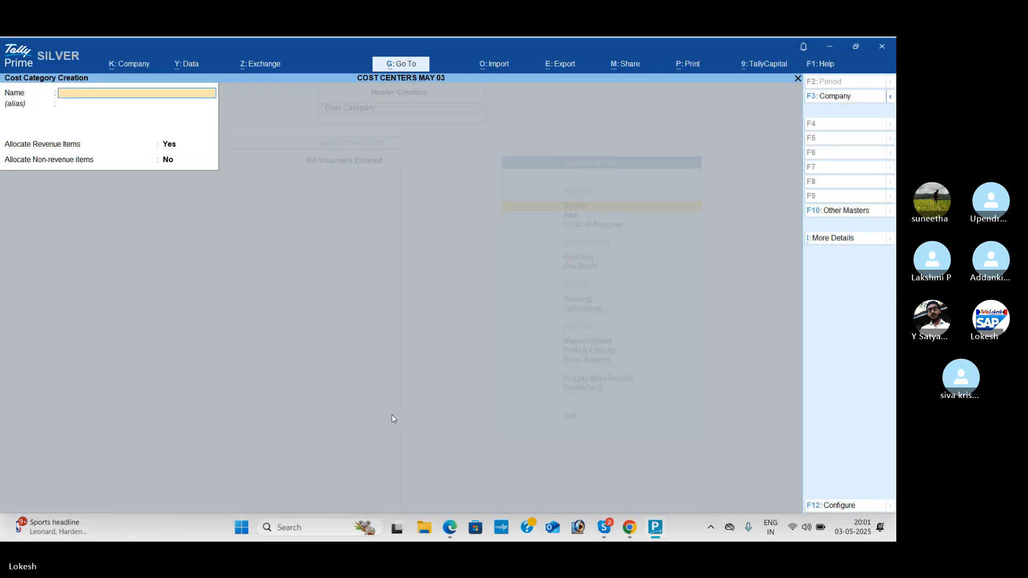
pyautogui.write('Agents')
pyautogui.press('Return')
pyautogui.press('Return')
pyautogui.press('Return')
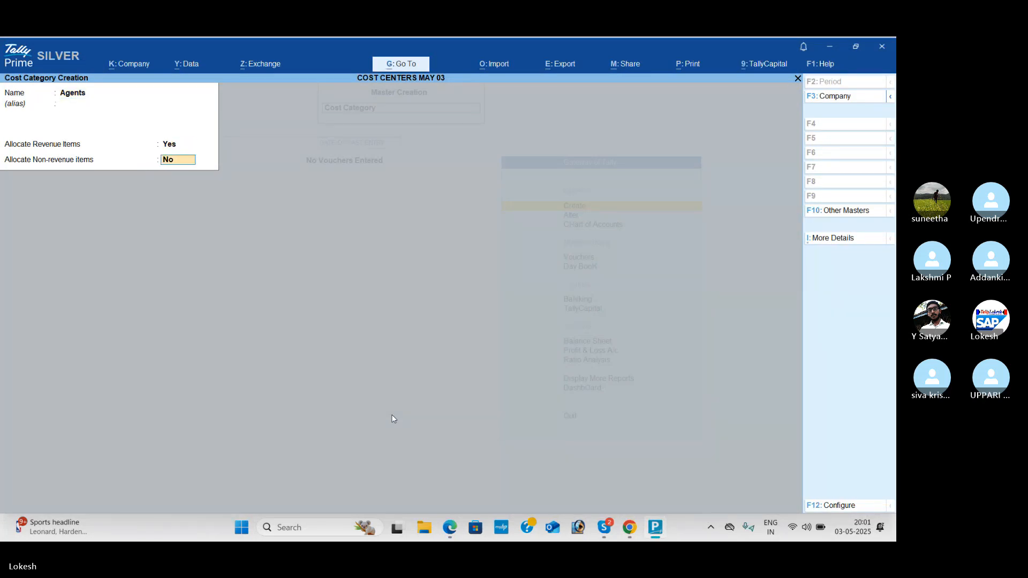
pyautogui.press('Return')
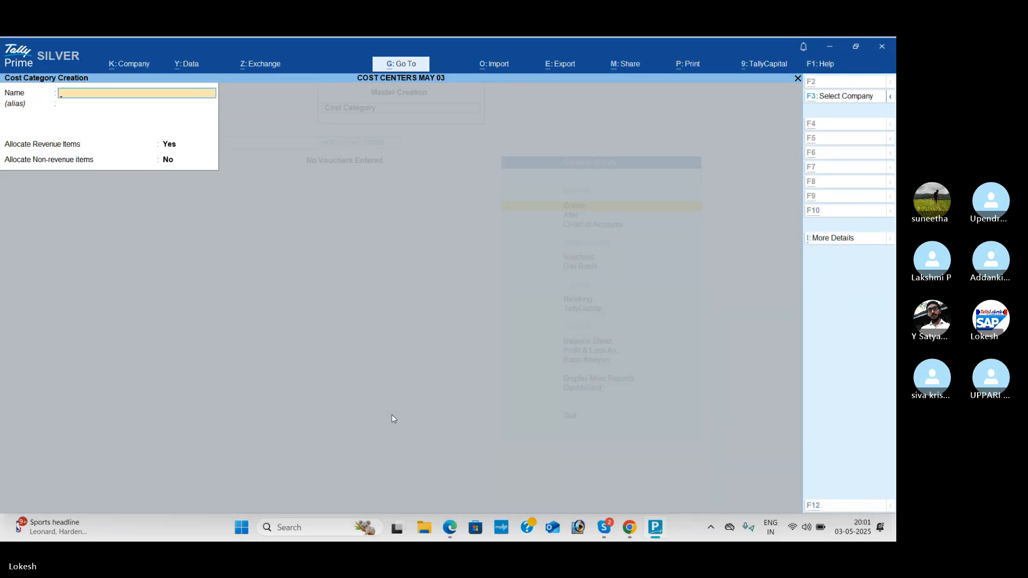
# Step: Check the commission groups in the PDF and create a cost category named Salesmen in TallyPrime
pyautogui.hotkey('alt', 'Tab')
pyautogui.scroll(-5, 392, 418)
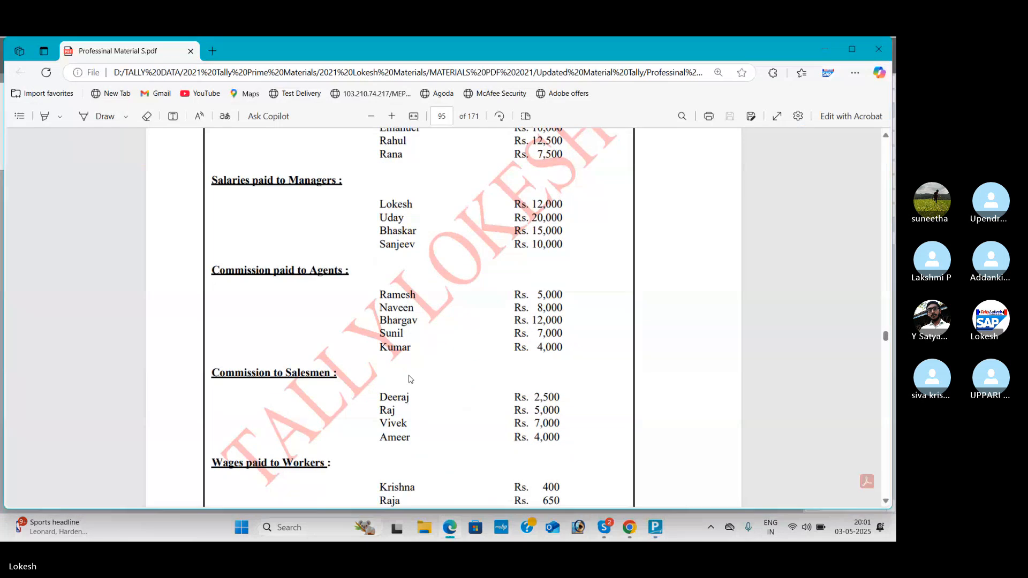
pyautogui.hotkey('alt', 'Tab')
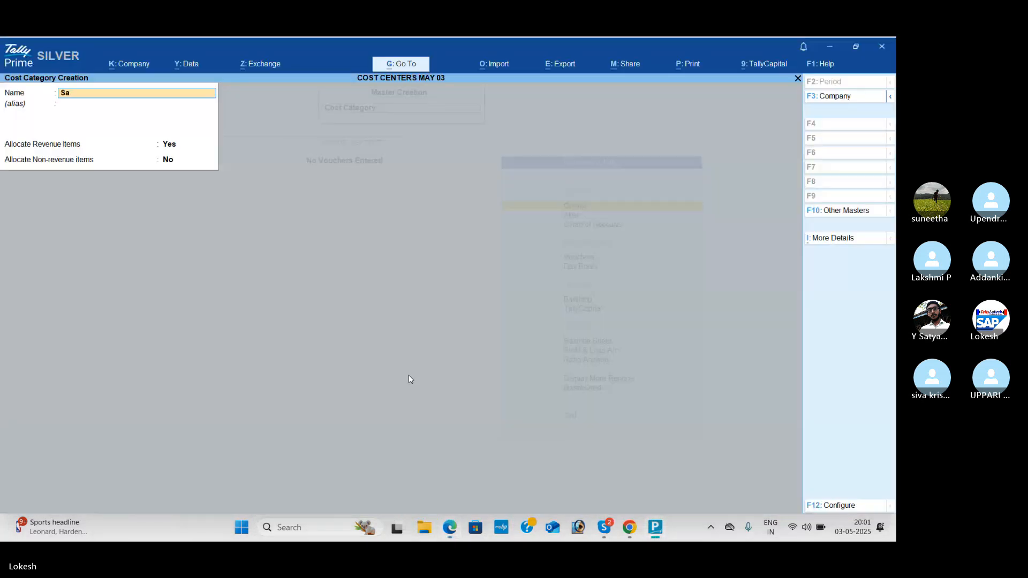
pyautogui.write('men')
pyautogui.press('Return')
pyautogui.press('Return')
pyautogui.press('Return')
pyautogui.press('Return')
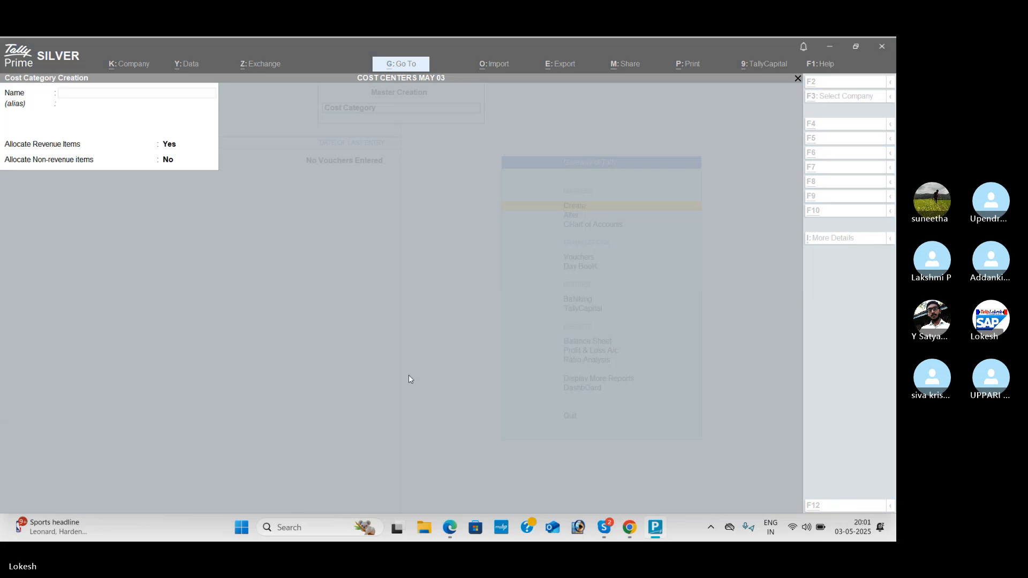
# Step: Check the wages group in the PDF, create a cost category named Workers in TallyPrime and leave cost category creation
pyautogui.hotkey('alt', 'Tab')
pyautogui.hotkey('alt', 'Tab')
pyautogui.write('Wor')
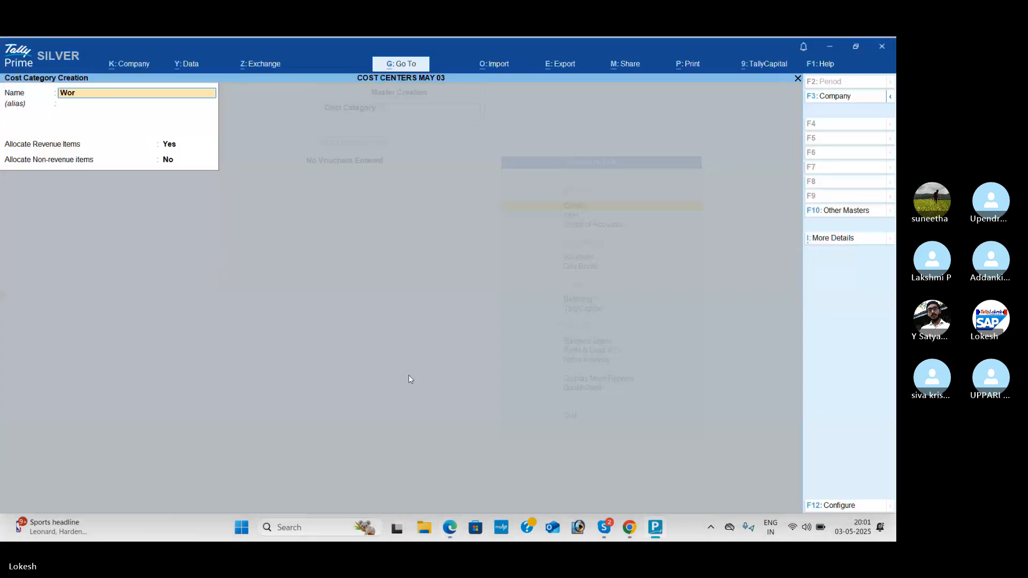
pyautogui.write('kers')
pyautogui.press('Return')
pyautogui.press('Return')
pyautogui.press('Return')
pyautogui.press('Return')
pyautogui.press('Escape')
pyautogui.press('Return')
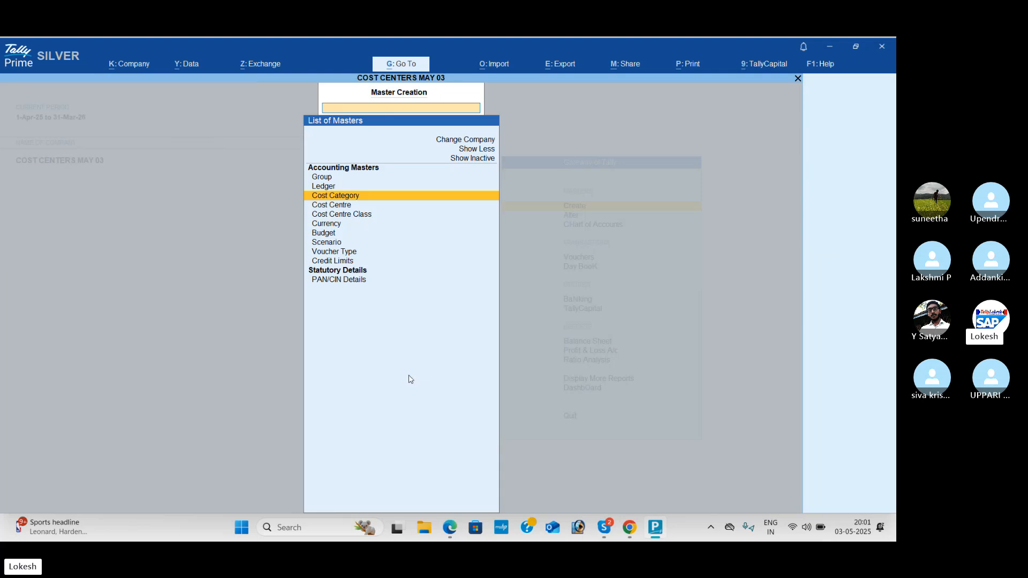
# Step: Start a new cost centre, check the clerks listed in the PDF and assign the cost centre to the Clerks category
pyautogui.press('Down')
pyautogui.press('Return')
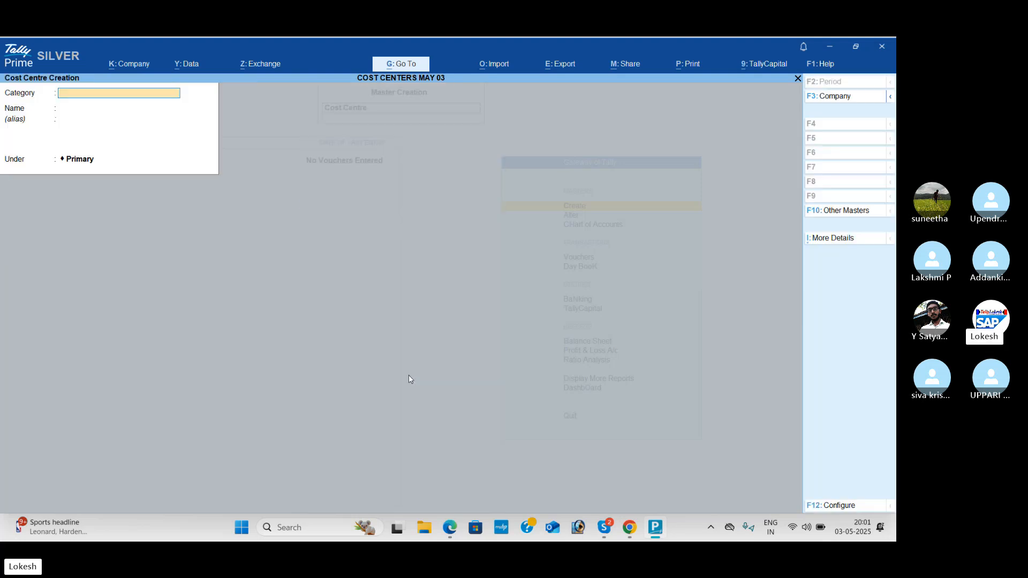
pyautogui.hotkey('alt', 'Tab')
pyautogui.scroll(3, 407, 402)
pyautogui.scroll(3, 407, 404)
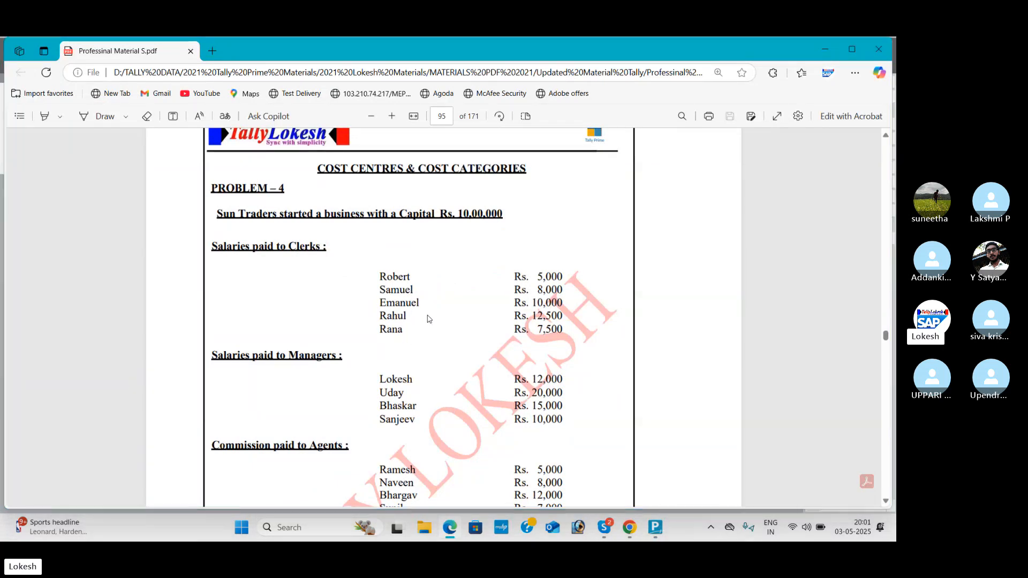
pyautogui.hotkey('alt', 'Tab')
pyautogui.write('Cl')
pyautogui.press('Return')
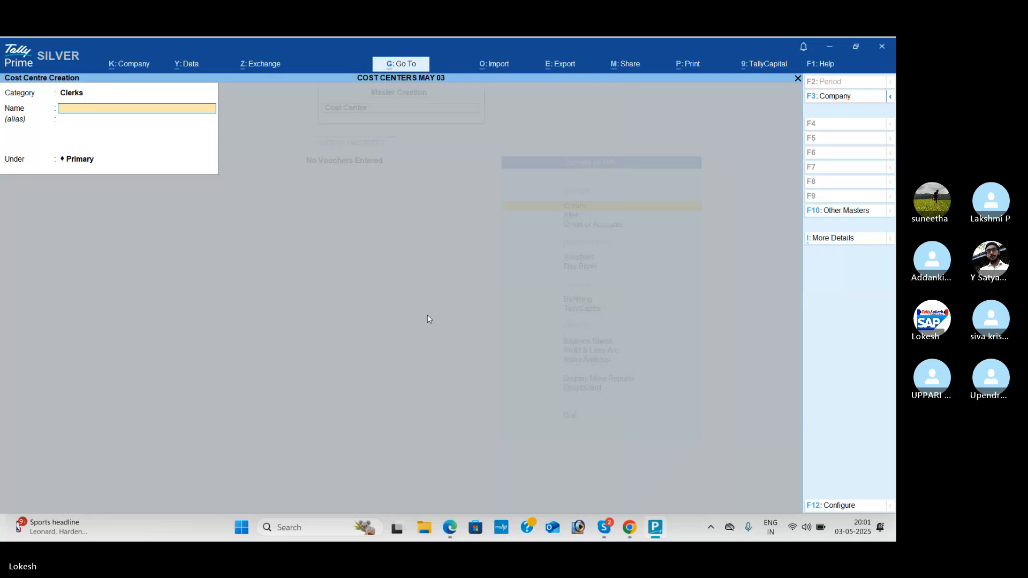
# Step: Create the cost centre under Primary with the name of the first clerk listed in the PDF
pyautogui.hotkey('alt', 'Tab')
pyautogui.hotkey('alt', 'Tab')
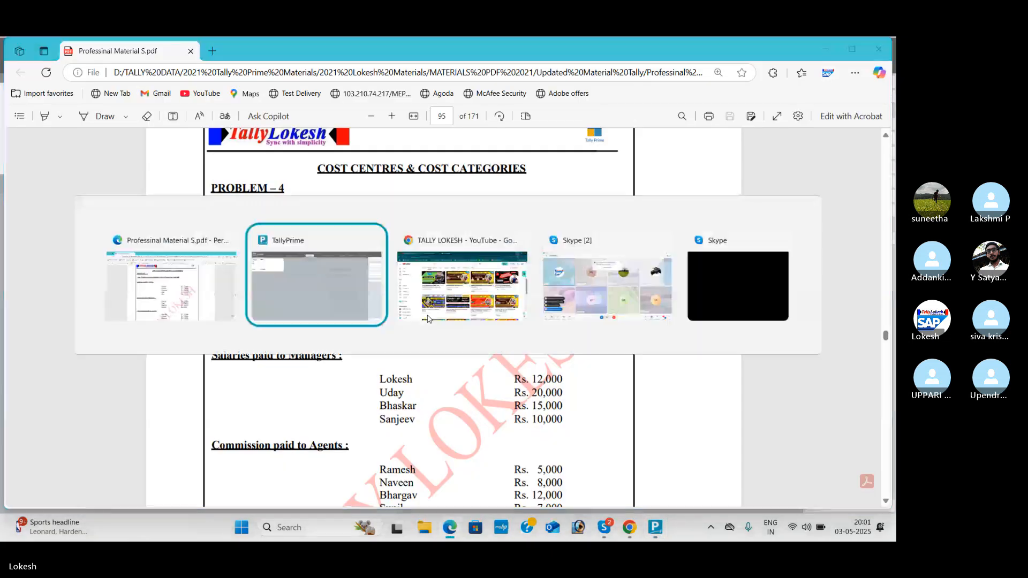
pyautogui.write('R')
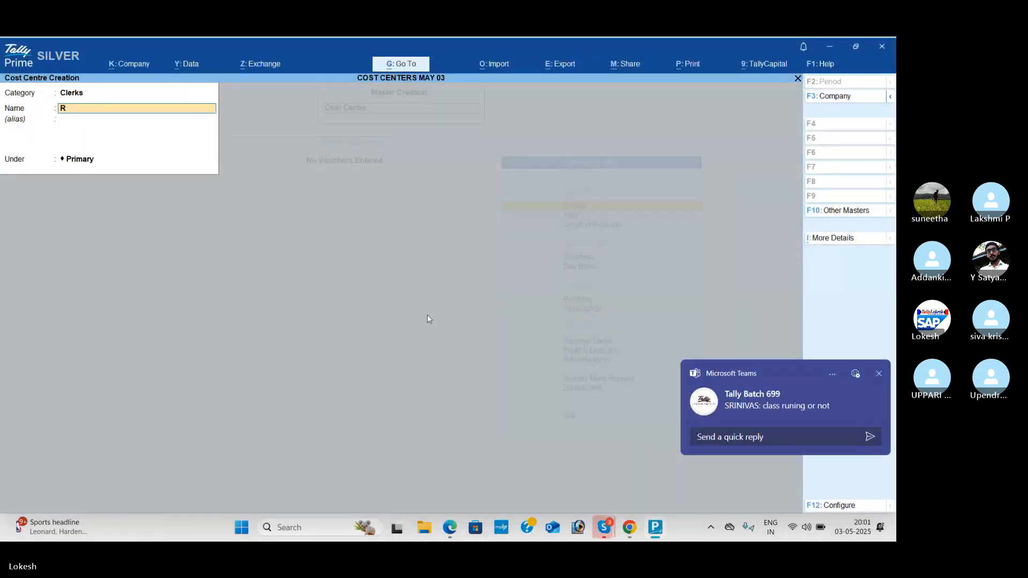
pyautogui.write('oner')
pyautogui.press('BackSpace')
pyautogui.press('BackSpace')
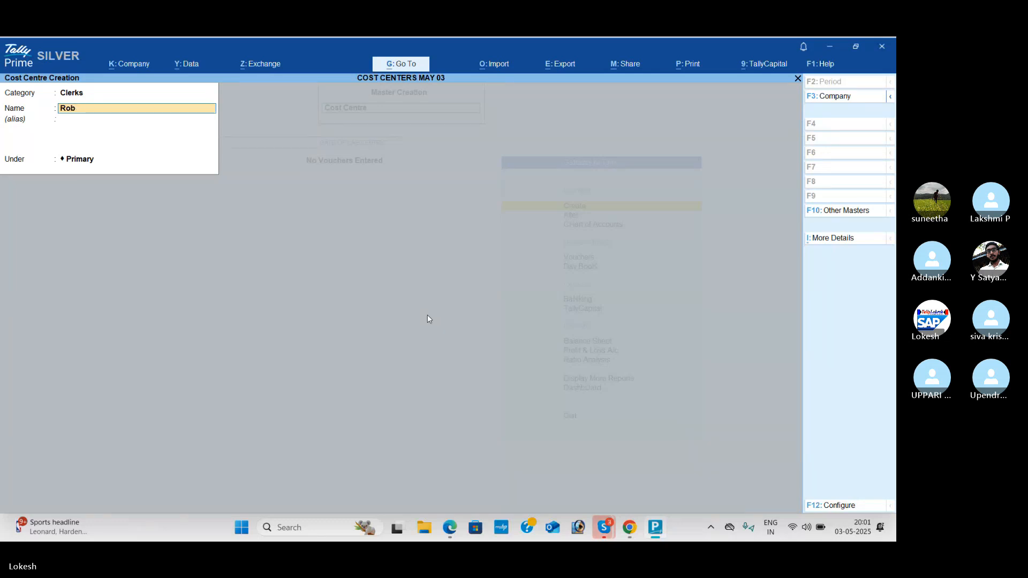
pyautogui.write('ert')
pyautogui.press('Return')
pyautogui.press('Return')
pyautogui.press('Return')
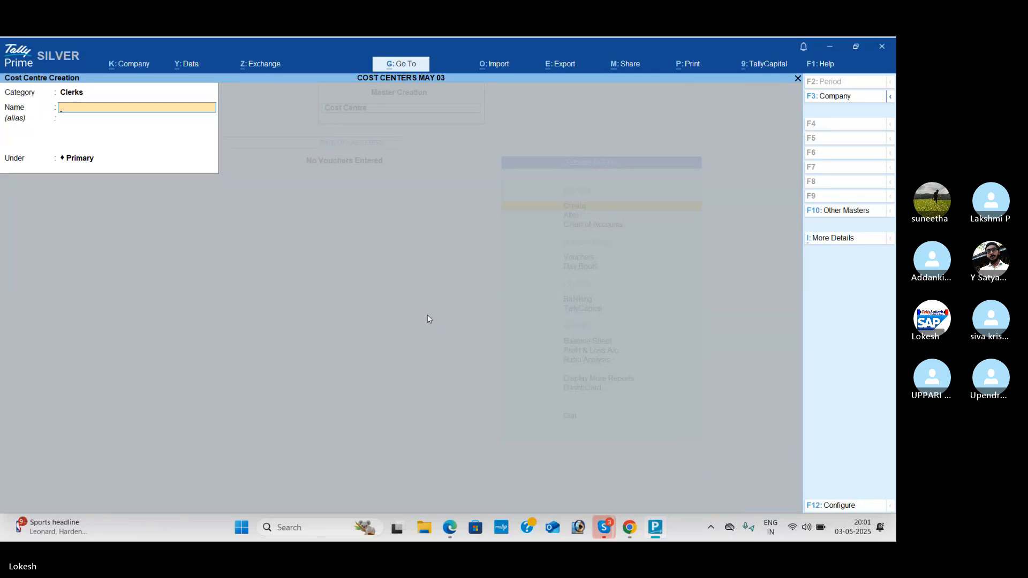
# Step: Check the PDF and create a Clerks cost centre under Primary with the second listed clerk's name
pyautogui.hotkey('alt', 'Tab')
pyautogui.hotkey('alt', 'Tab')
pyautogui.write('S')
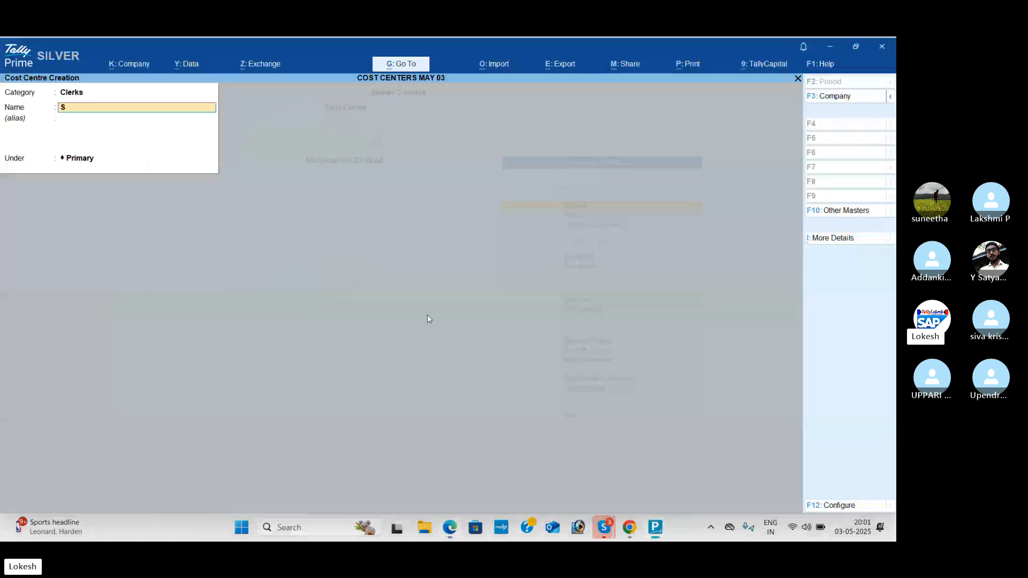
pyautogui.write('amuel')
pyautogui.press('Return')
pyautogui.press('Return')
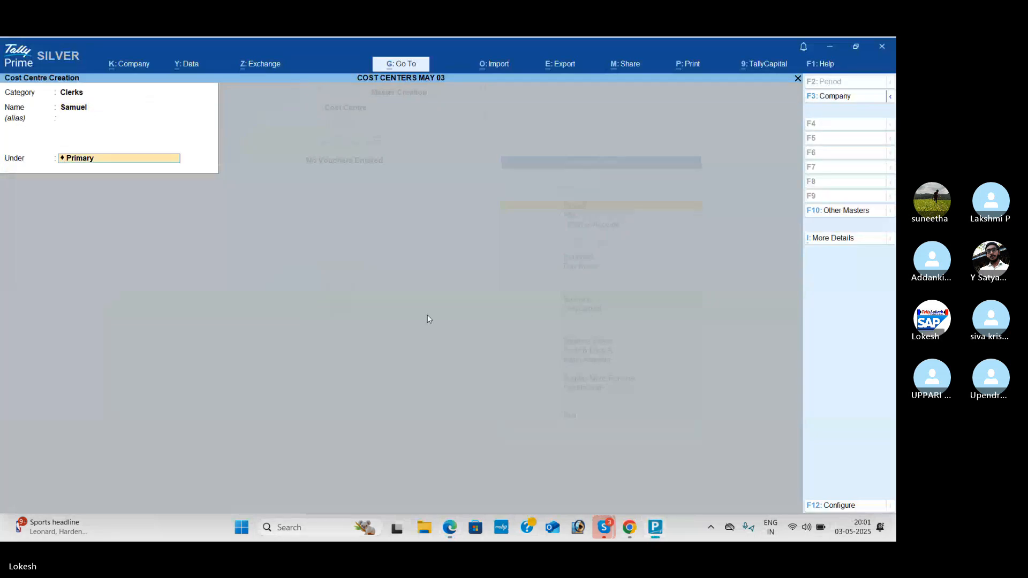
pyautogui.press('Return')
# Step: Create a Clerks cost centre under Primary with the third listed clerk's name
pyautogui.write('Eman')
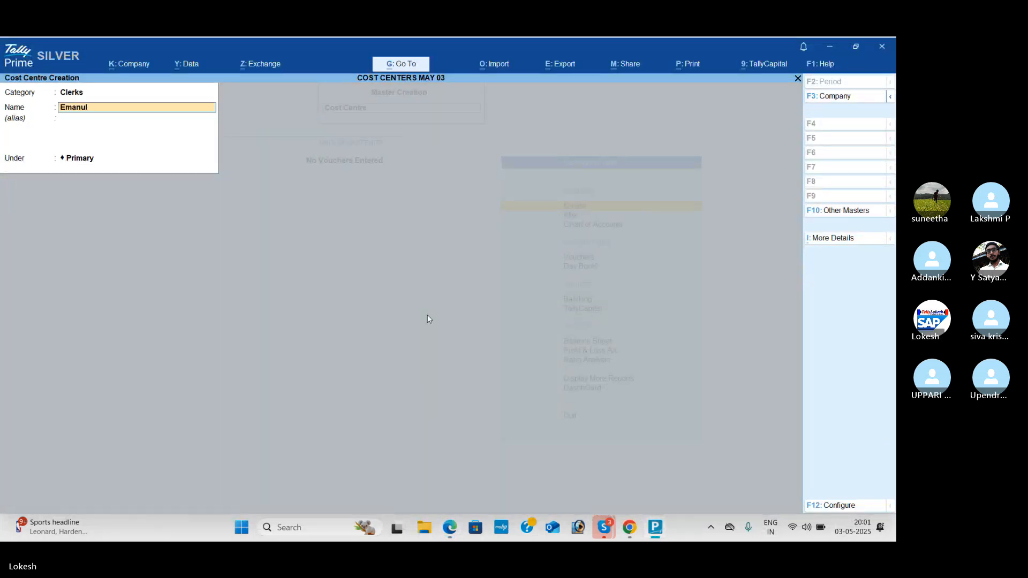
pyautogui.press('Return')
pyautogui.press('Return')
pyautogui.press('Return')
# Step: Check the PDF and create a Clerks cost centre under Primary with the fourth listed clerk's name
pyautogui.hotkey('alt', 'Tab')
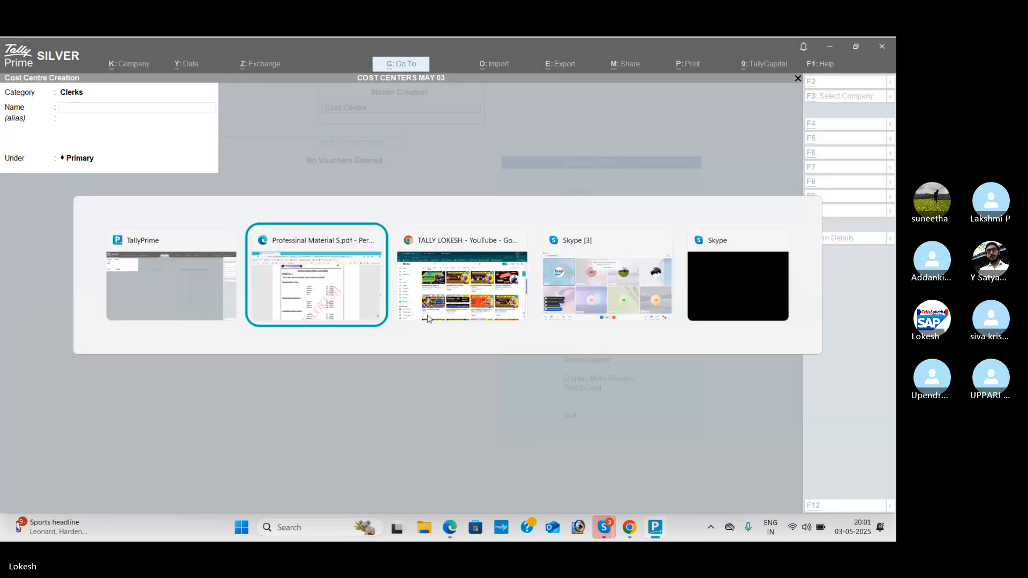
pyautogui.hotkey('alt', 'Tab')
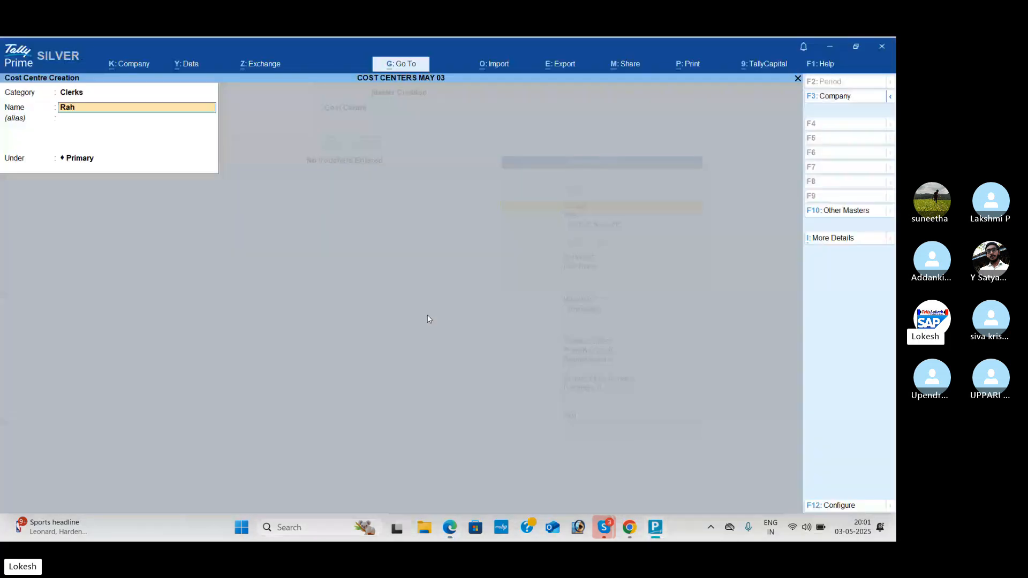
pyautogui.write('Rahul')
pyautogui.press('Return')
pyautogui.press('Return')
pyautogui.press('Return')
# Step: Create a Clerks cost centre under Primary with the fifth listed clerk's name
pyautogui.write('Ra')
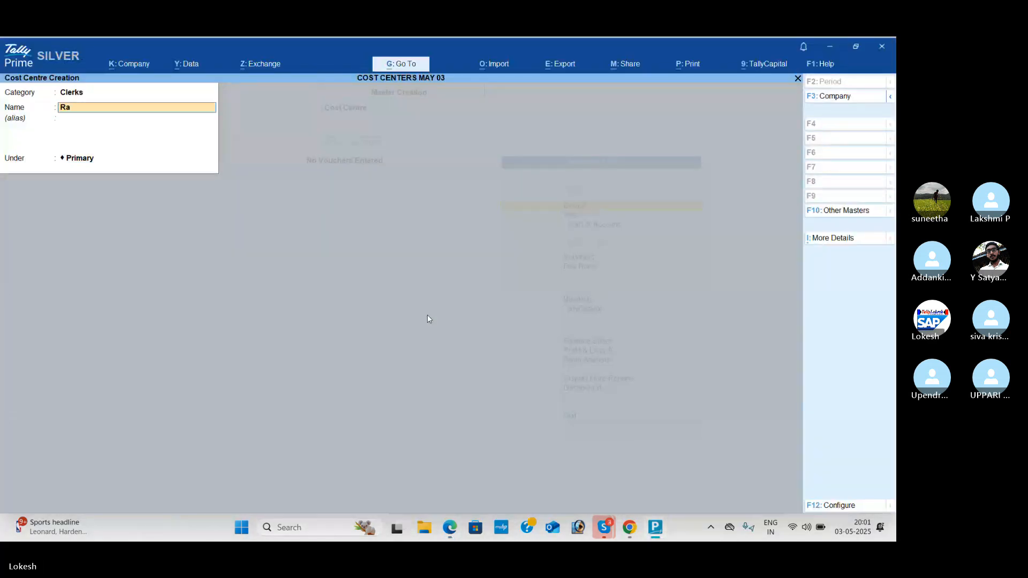
pyautogui.write('na')
pyautogui.press('Return')
pyautogui.press('Return')
pyautogui.press('Return')
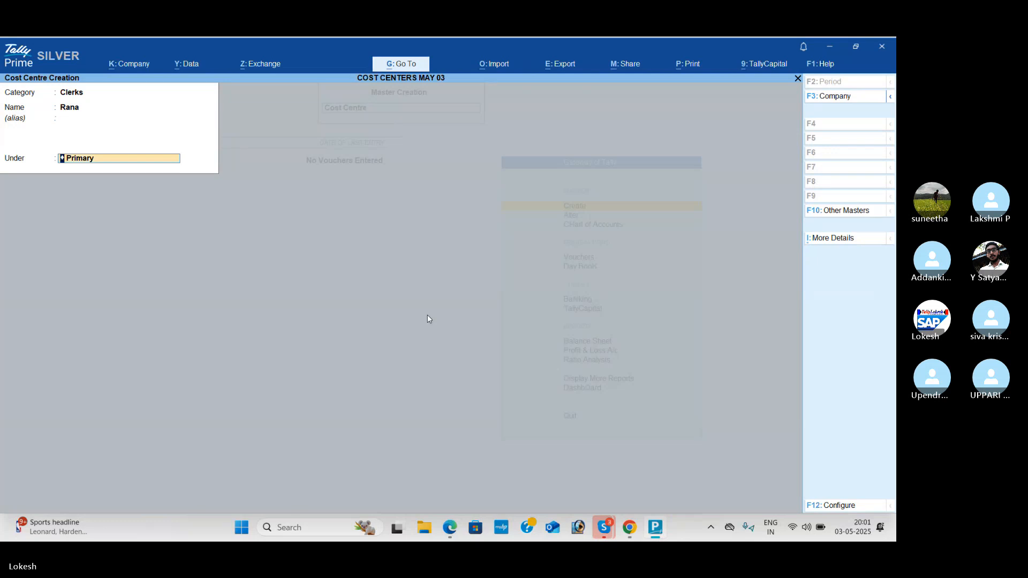
# Step: Save the fifth clerk's cost centre, and in the Skype group call ring all participants who are not on the call
pyautogui.press('Return')
pyautogui.hotkey('alt', 'Tab')
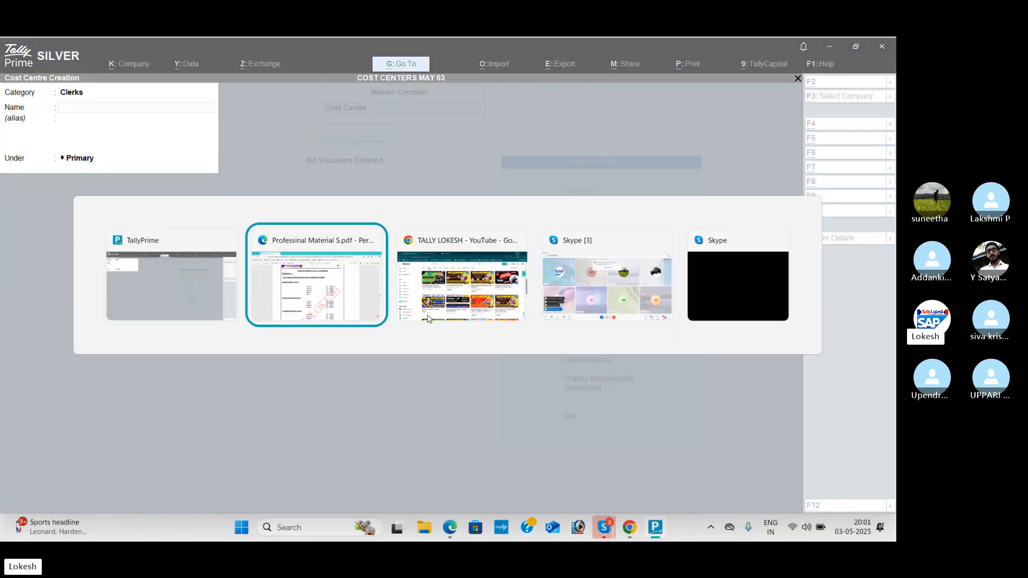
pyautogui.hotkey('alt', 'Tab')
pyautogui.hotkey('alt', 'Tab')
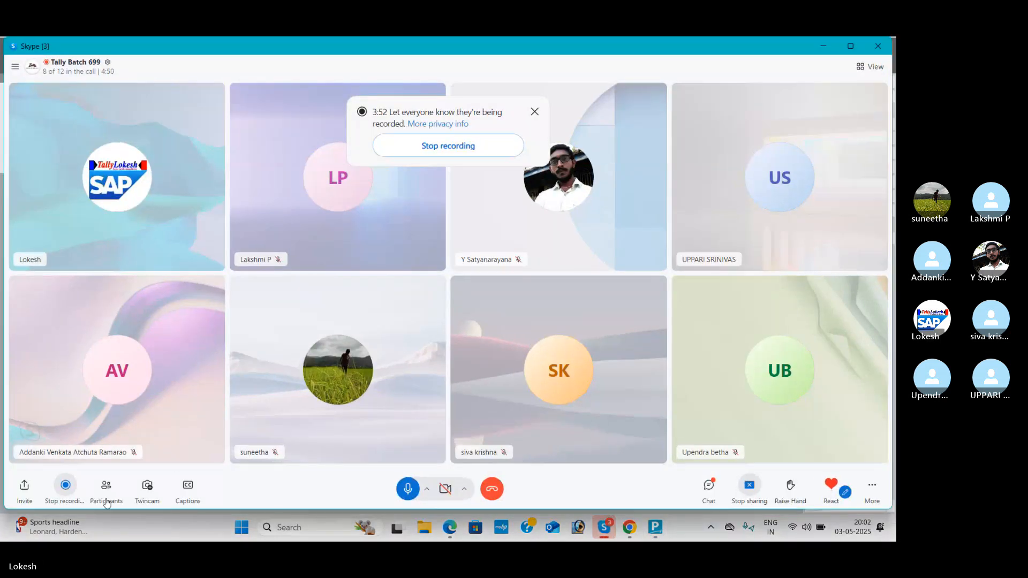
pyautogui.click(106, 488)
pyautogui.scroll(-3, 509, 375)
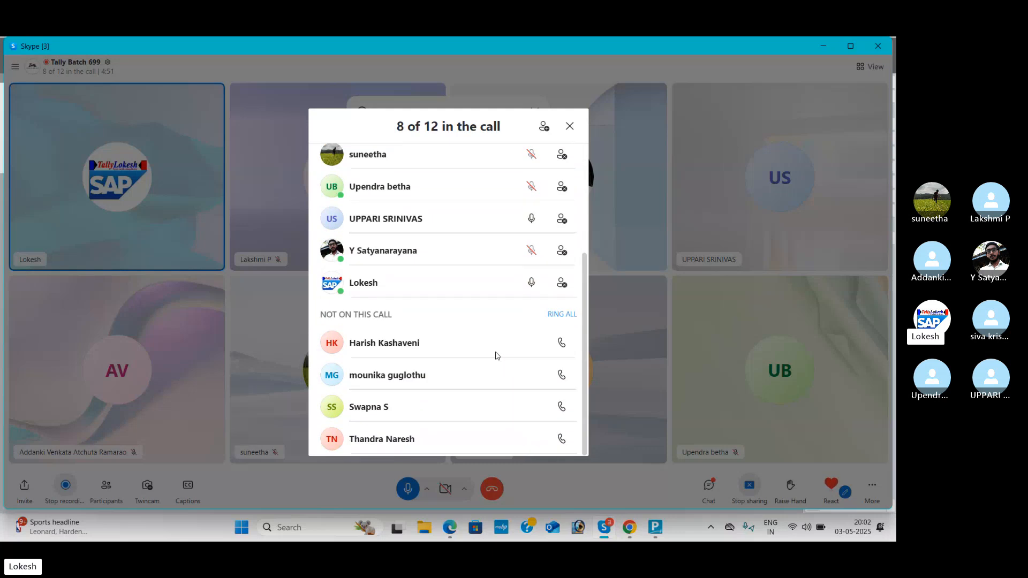
pyautogui.click(563, 315)
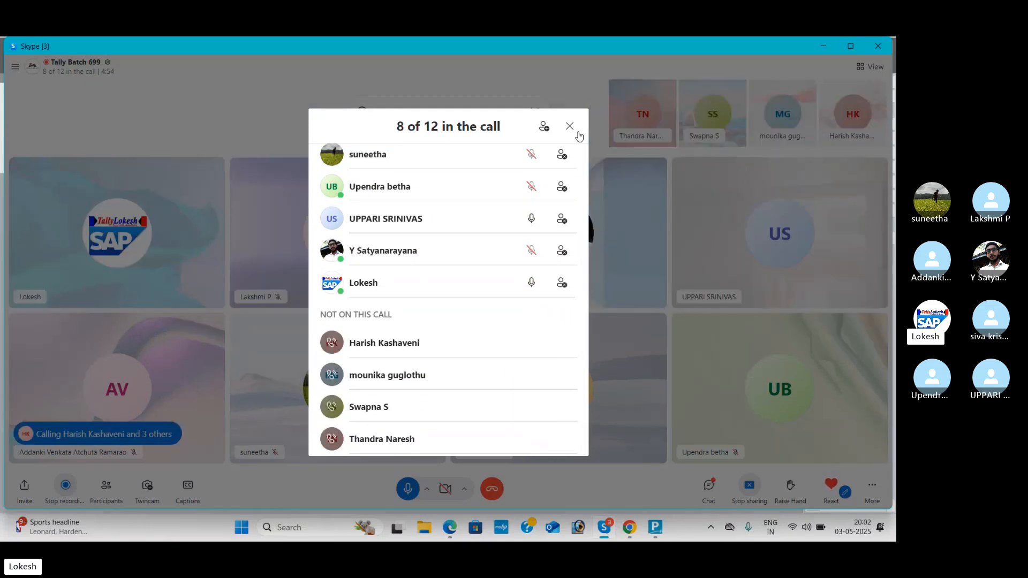
pyautogui.click(570, 126)
# Step: Return to TallyPrime and create a Managers cost centre under Primary with the first manager's name listed in the PDF
pyautogui.hotkey('alt', 'Tab')
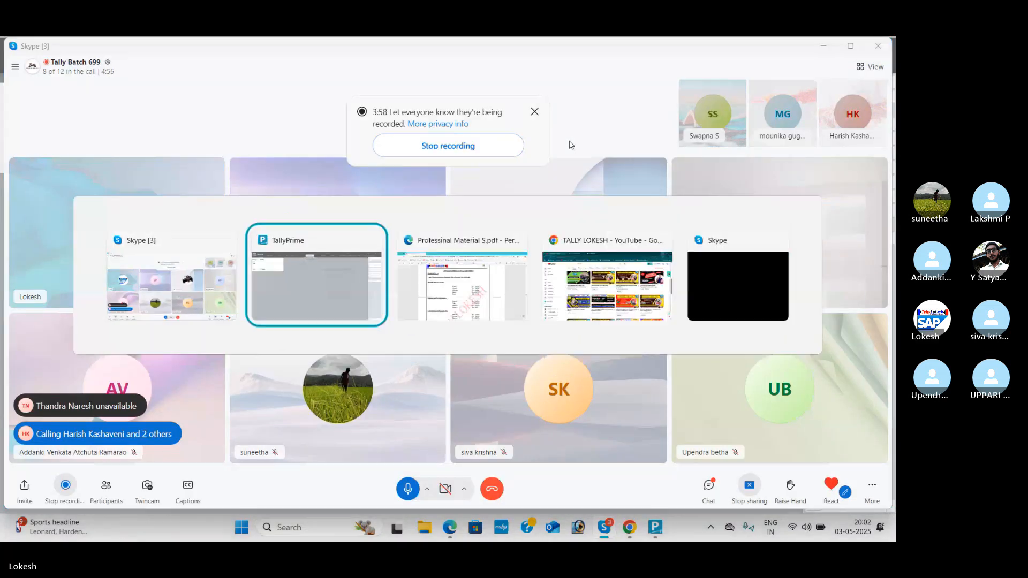
pyautogui.press('BackSpace')
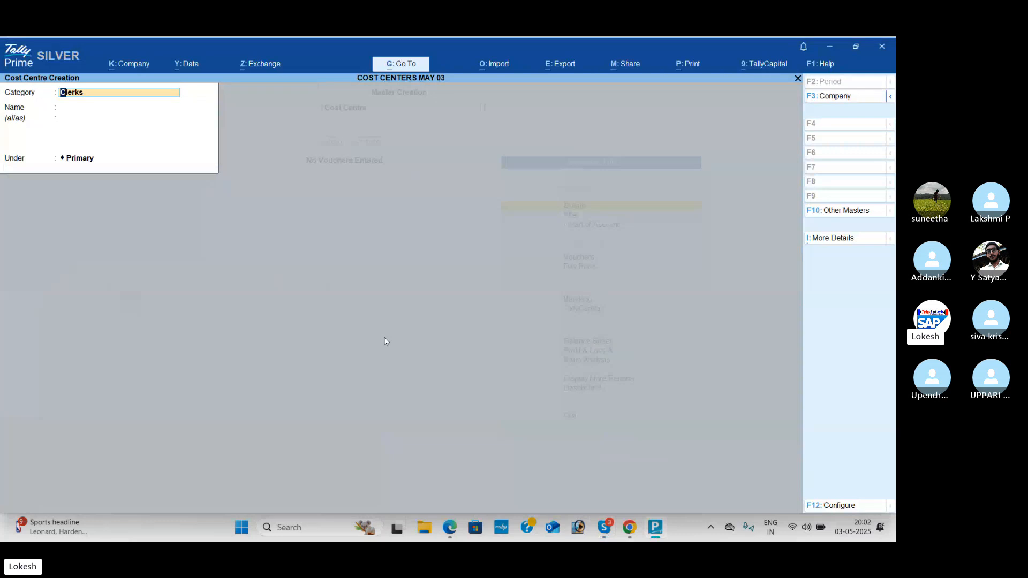
pyautogui.write('M')
pyautogui.press('Return')
pyautogui.hotkey('alt', 'Tab')
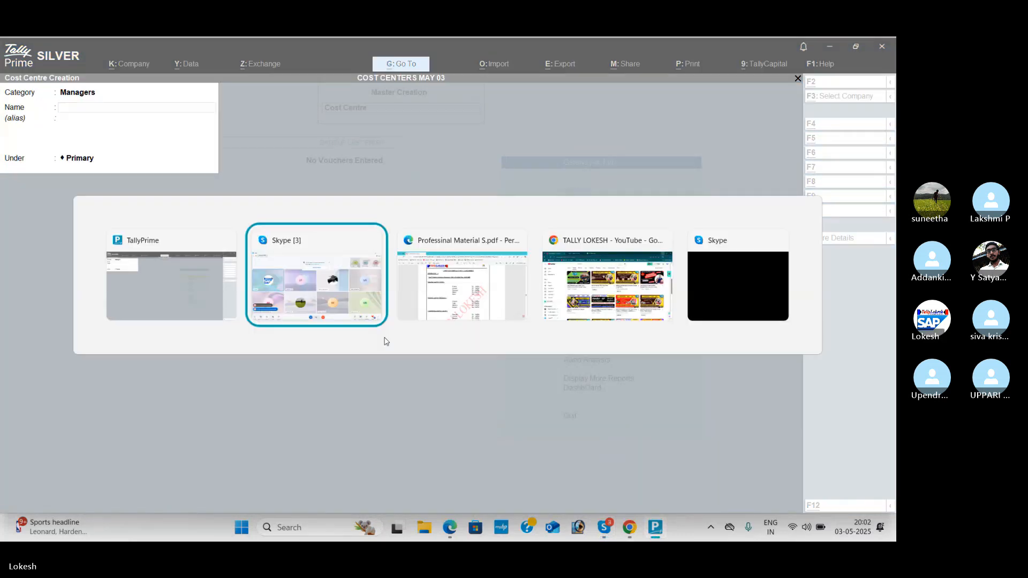
pyautogui.hotkey('alt', 'Tab')
pyautogui.scroll(-3, 461, 271)
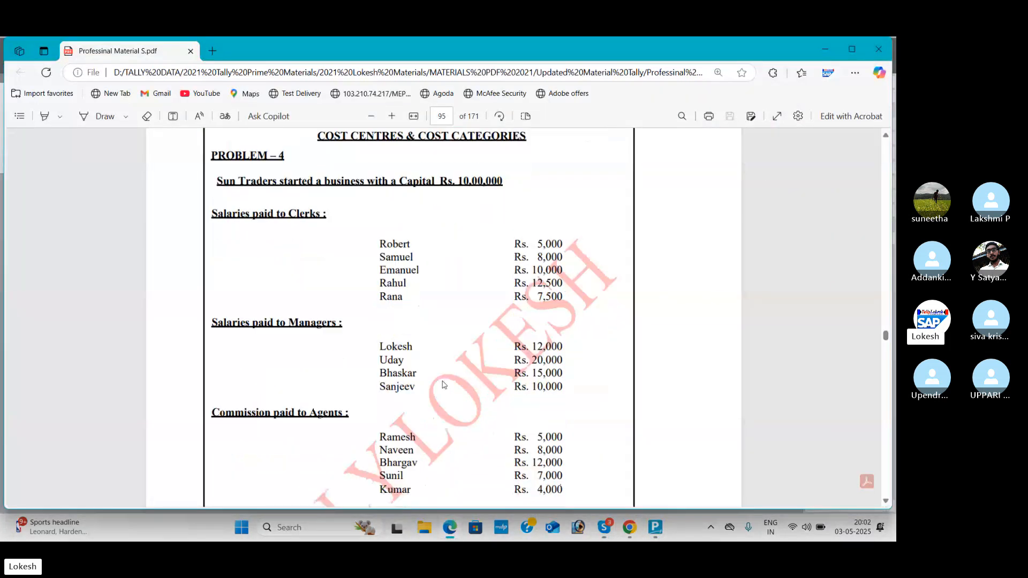
pyautogui.hotkey('alt', 'Tab')
pyautogui.press('Tab')
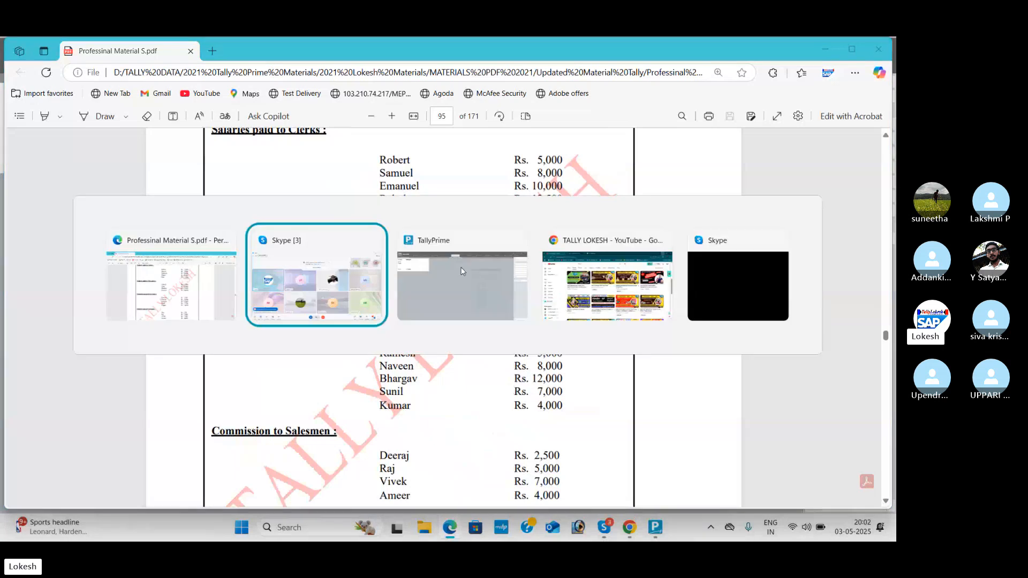
pyautogui.write('Loke')
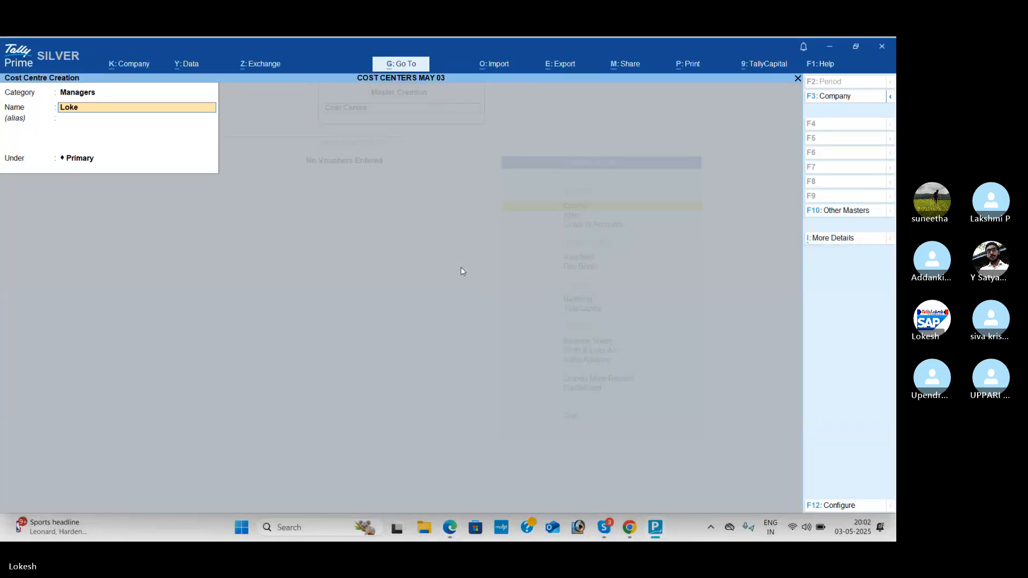
pyautogui.write('sh')
pyautogui.press('Return')
pyautogui.press('Return')
pyautogui.press('Return')
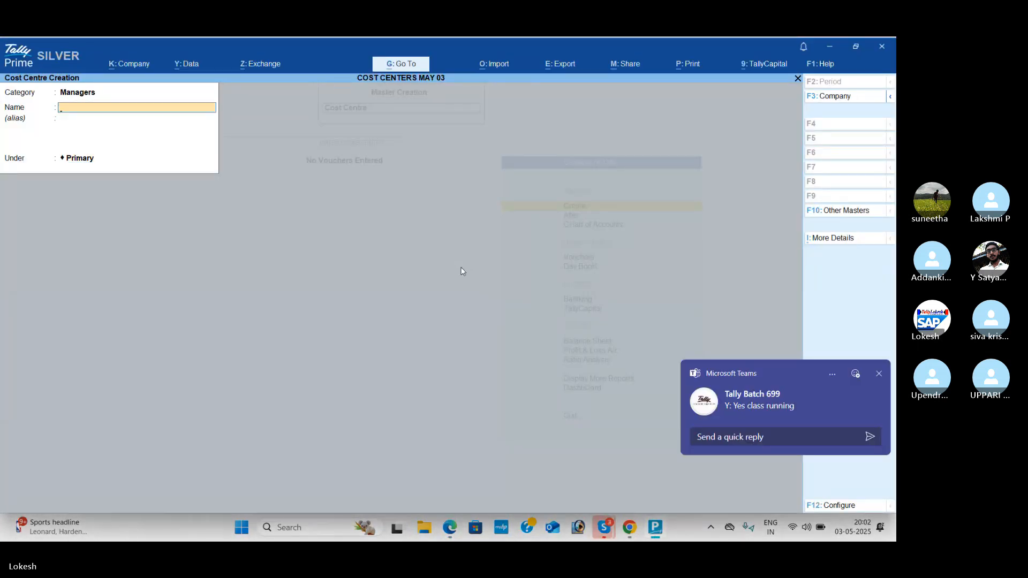
# Step: Create a Managers cost centre under Primary with the second listed manager's name
pyautogui.write('Uday')
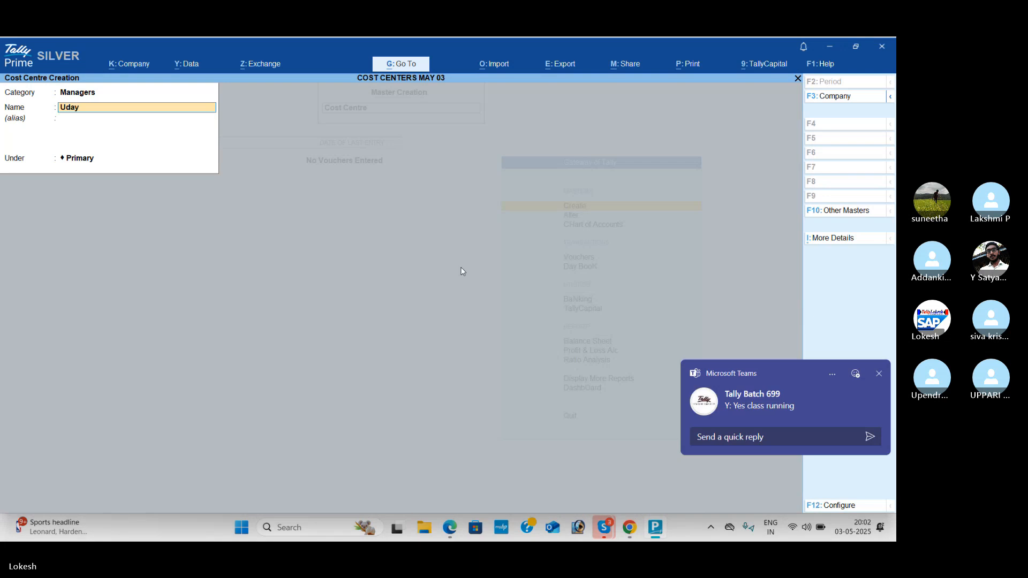
pyautogui.press('Return')
pyautogui.press('Return')
# Step: Create a Managers cost centre under Primary with the third listed manager's name
pyautogui.press('Return')
pyautogui.write('Bhas')
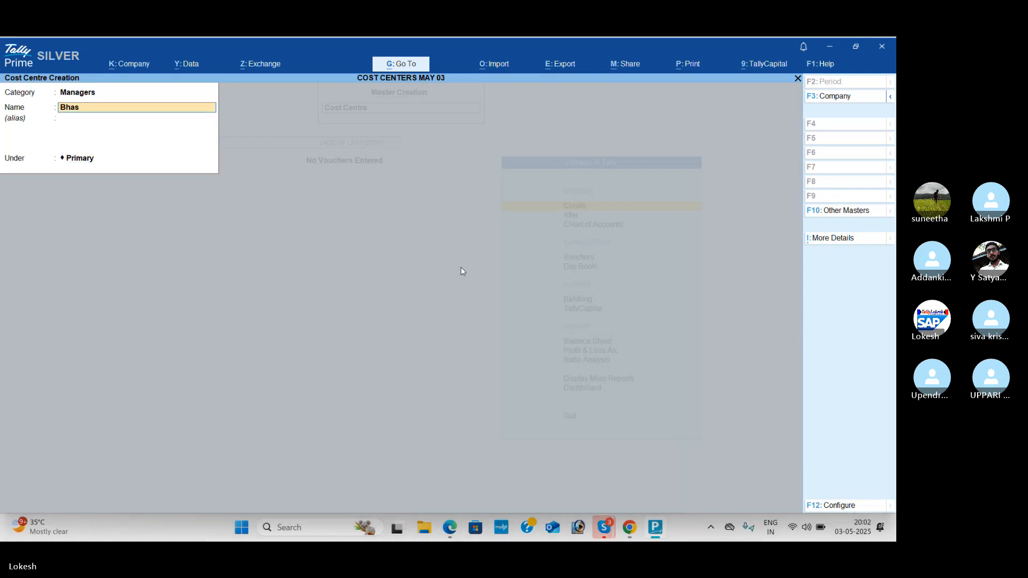
pyautogui.write('kar')
pyautogui.press('Return')
pyautogui.press('Return')
pyautogui.press('Return')
# Step: Check the PDF and create a Managers cost centre under Primary with the fourth listed manager's name
pyautogui.press('Escape')
pyautogui.hotkey('alt', 'Tab')
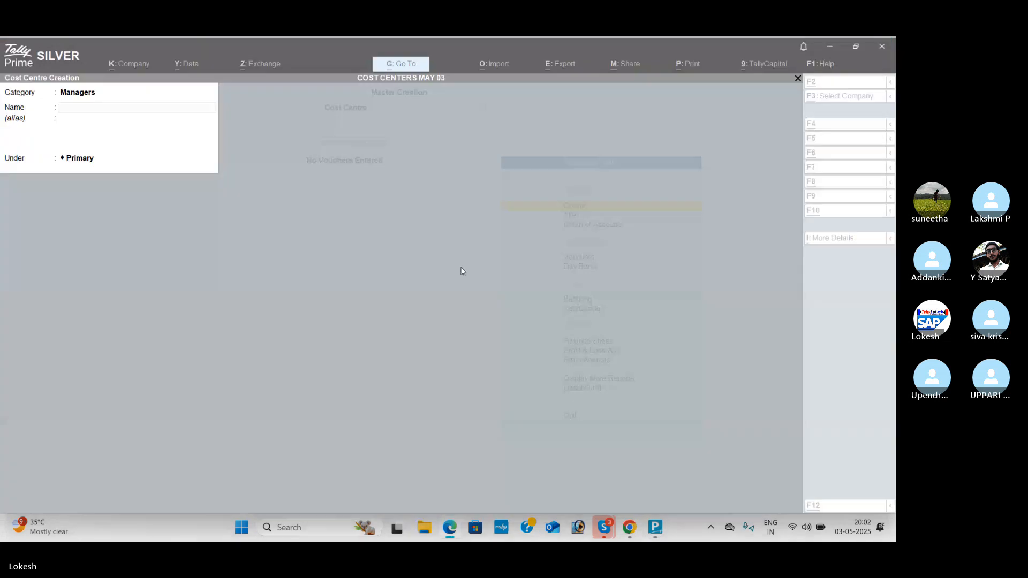
pyautogui.write('San')
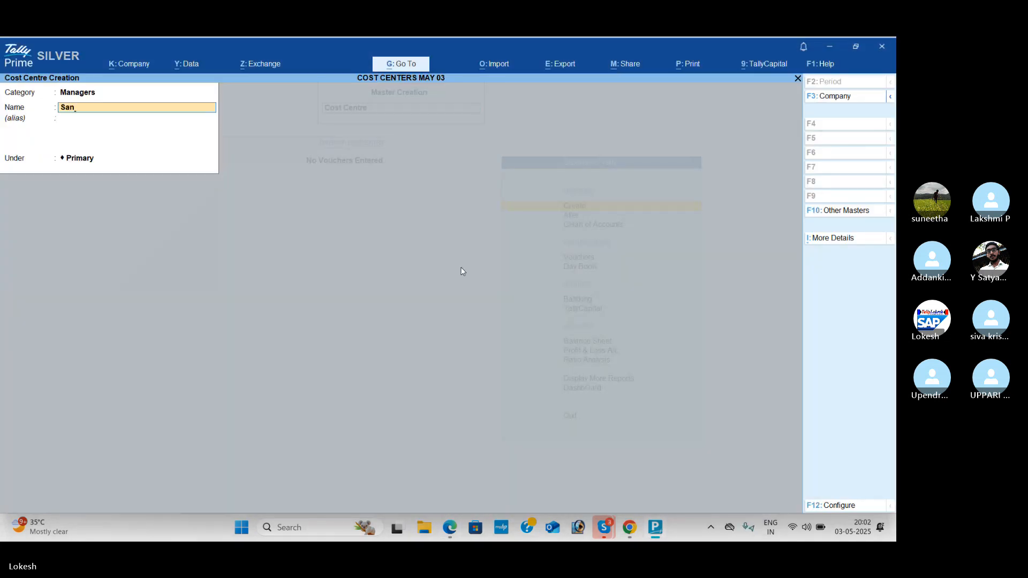
pyautogui.press('Return')
pyautogui.press('Return')
pyautogui.press('Return')
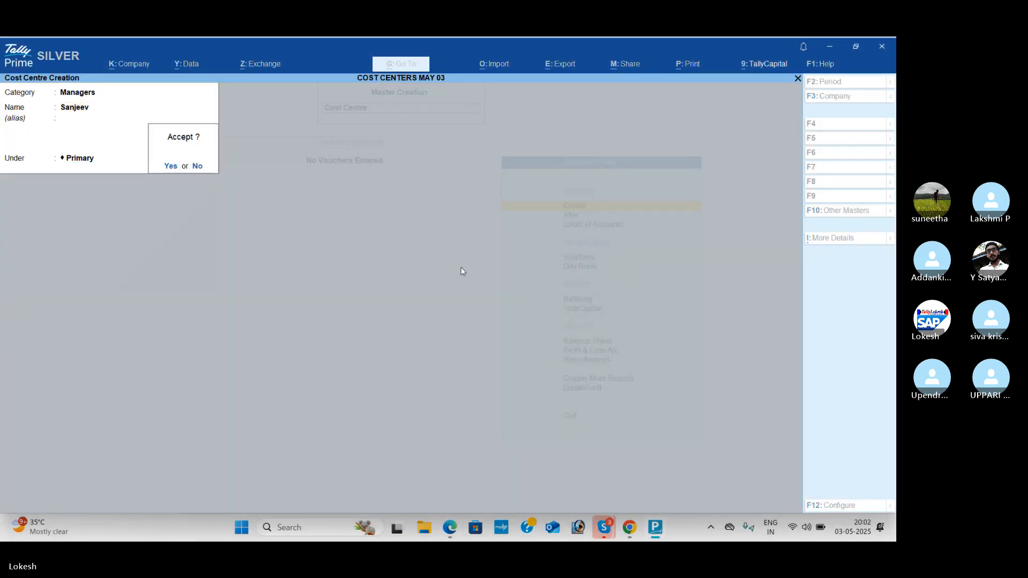
pyautogui.press('Return')
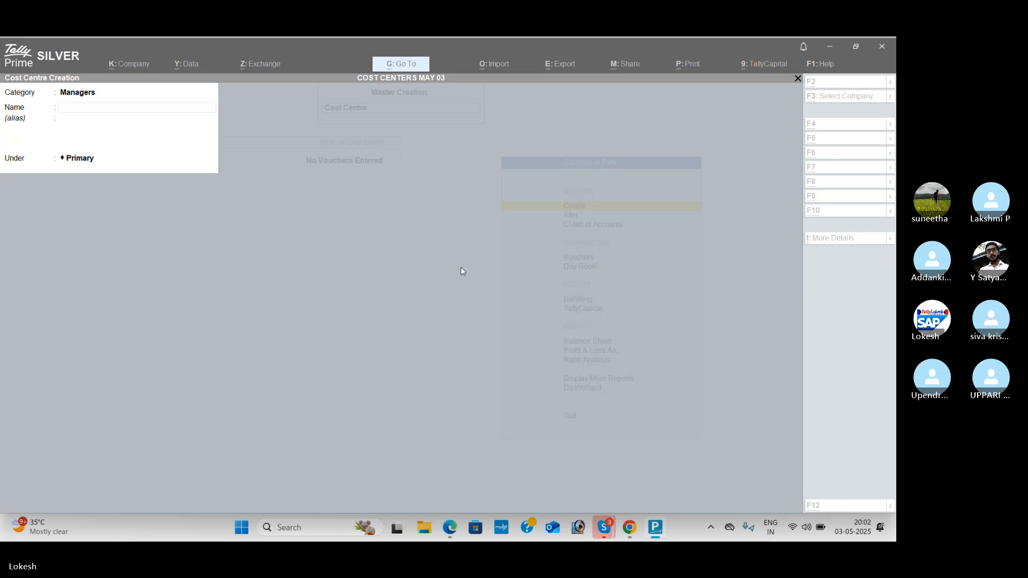
# Step: Check the PDF, change the category to Agents and create a cost centre under Primary with the first listed agent's name
pyautogui.hotkey('alt', 'Tab')
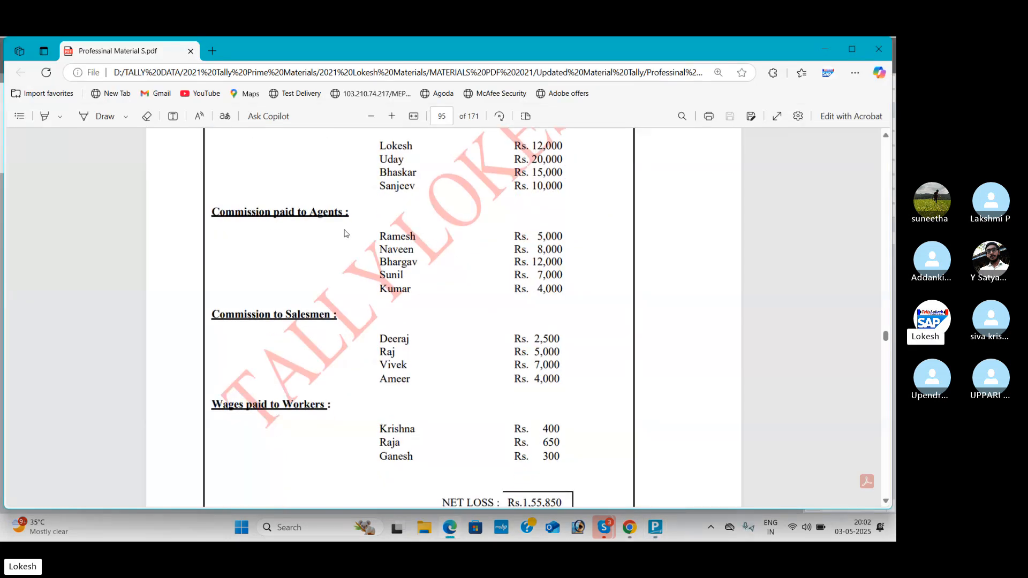
pyautogui.hotkey('alt', 'Tab')
pyautogui.press('BackSpace')
pyautogui.write('ag')
pyautogui.press('Return')
pyautogui.hotkey('alt', 'Tab')
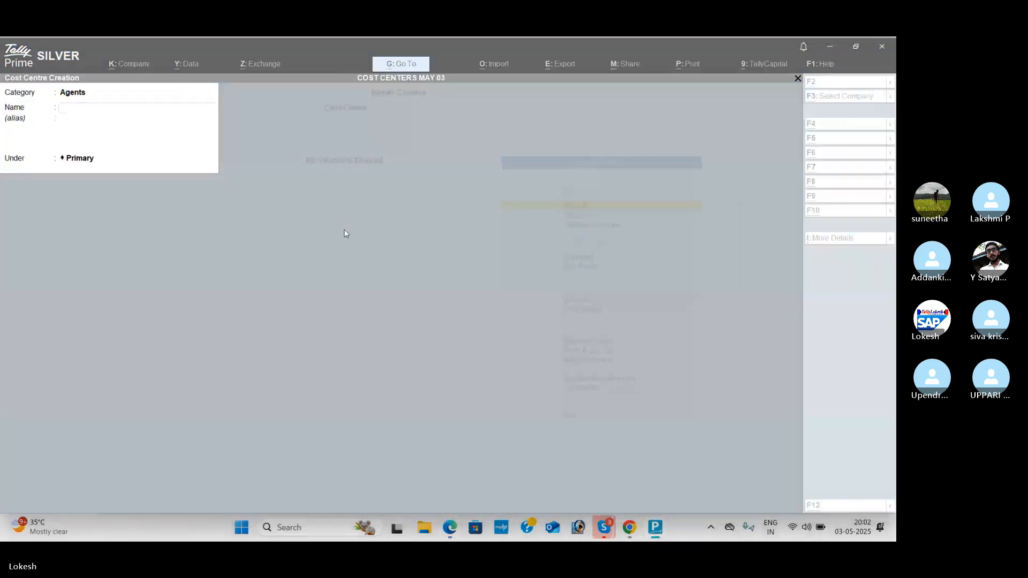
pyautogui.hotkey('alt', 'Tab')
pyautogui.write('R')
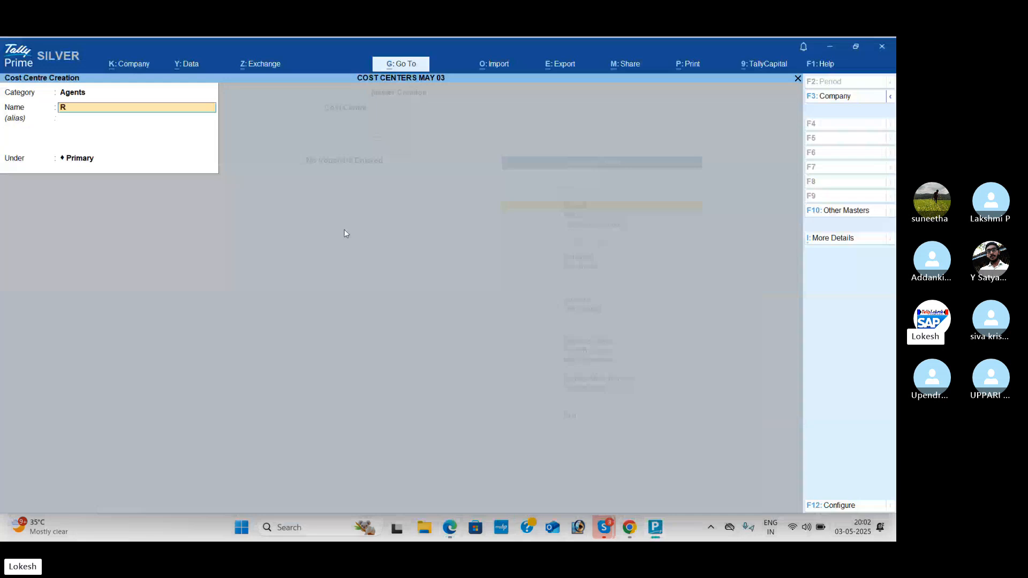
pyautogui.write('amesh')
pyautogui.press('Return')
# Step: Create an Agents cost centre under Primary with the second listed agent's name
pyautogui.press('Return')
pyautogui.press('Return')
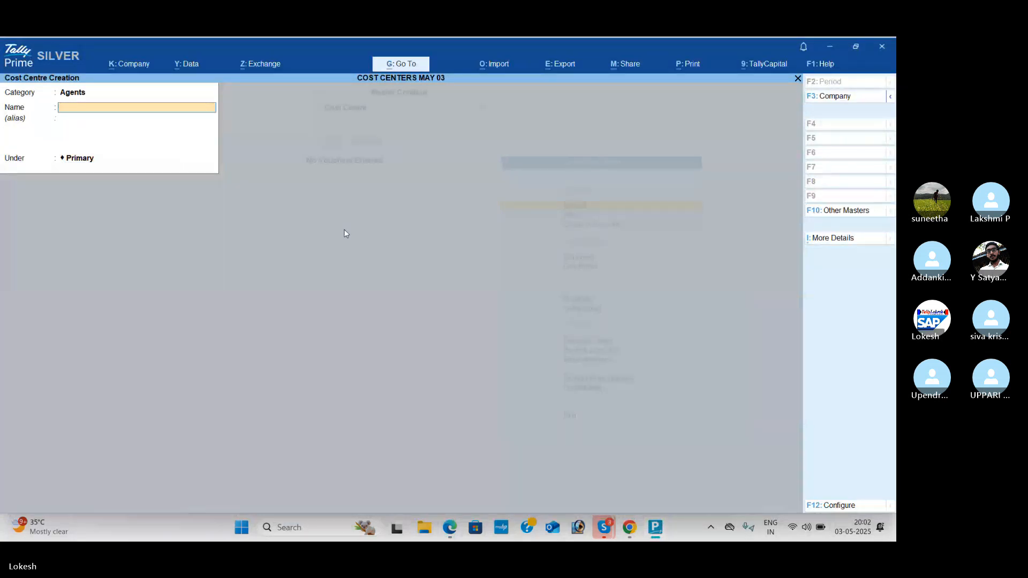
pyautogui.write('Naveen')
pyautogui.press('Return')
pyautogui.press('Return')
pyautogui.press('Return')
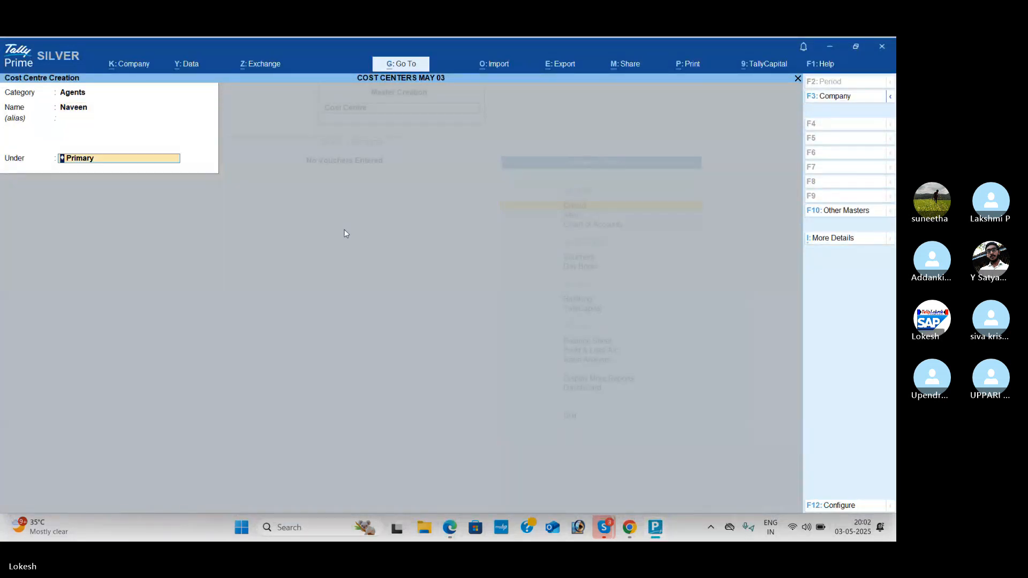
# Step: Check the PDF and create an Agents cost centre under Primary with the third listed agent's name
pyautogui.hotkey('alt', 'Tab')
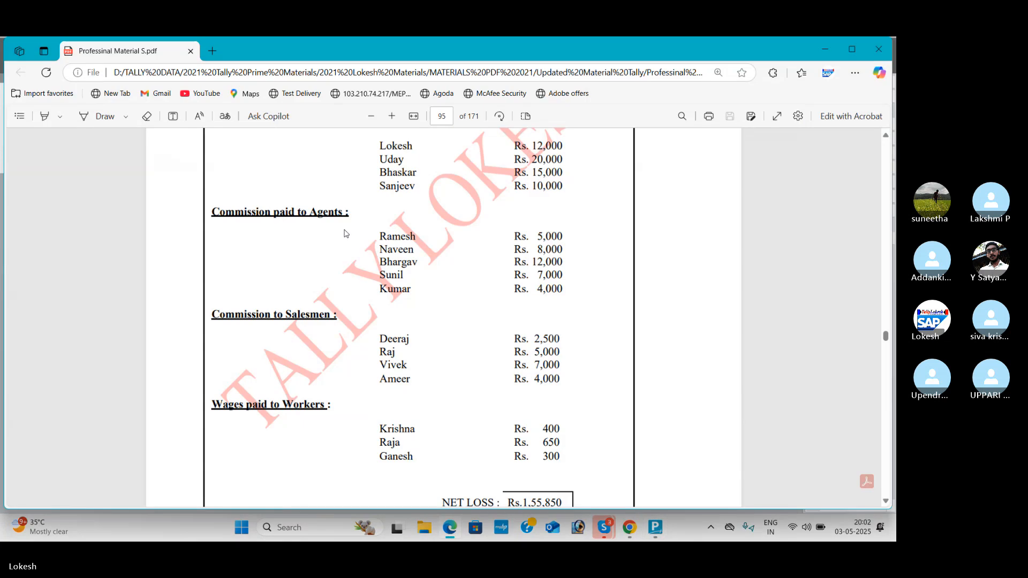
pyautogui.hotkey('alt', 'Tab')
pyautogui.write('Bharga')
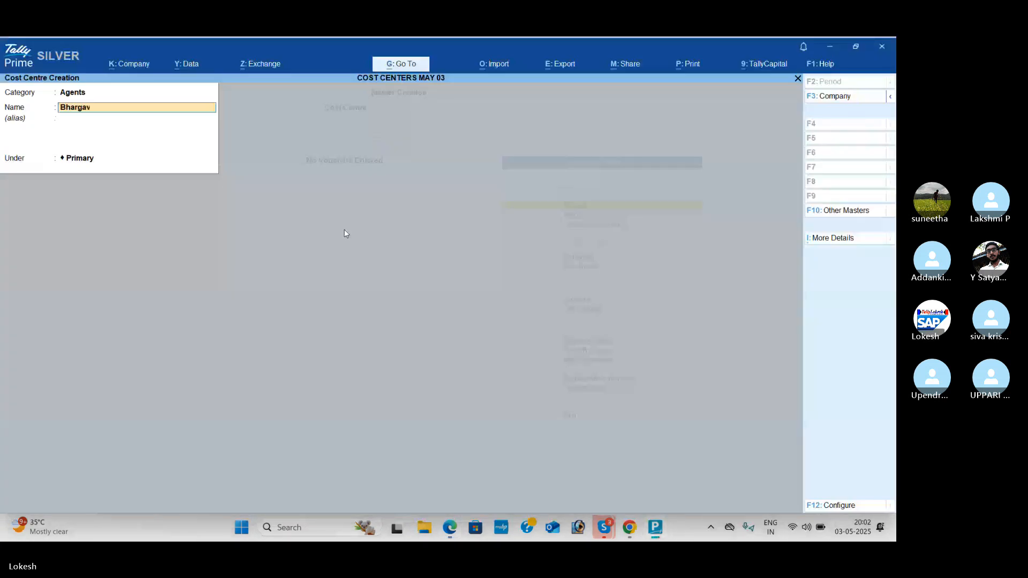
pyautogui.press('Return')
pyautogui.press('Return')
pyautogui.press('Return')
# Step: Check the PDF and create an Agents cost centre under Primary with the fourth listed agent's name
pyautogui.hotkey('alt', 'Tab')
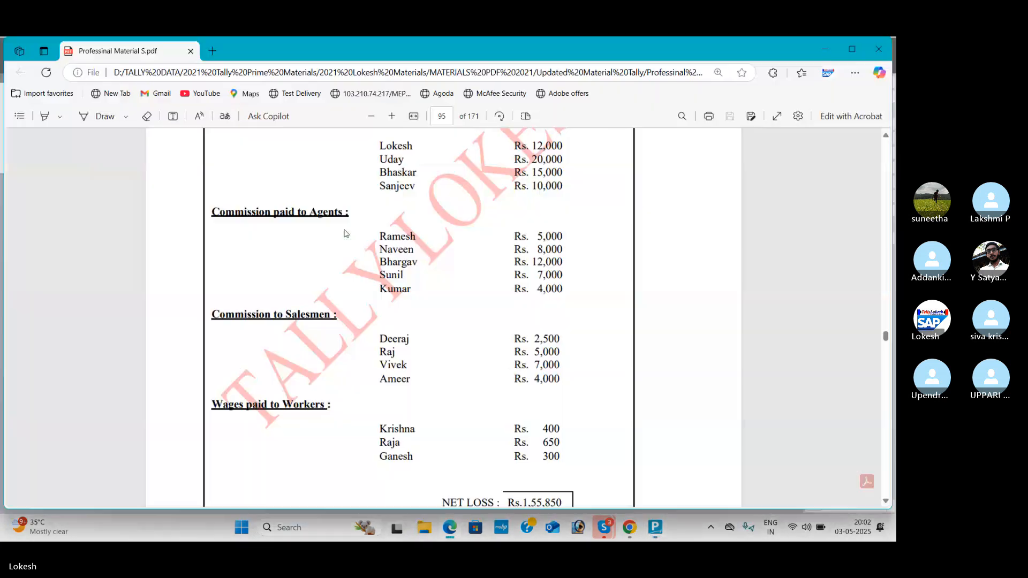
pyautogui.hotkey('alt', 'Tab')
pyautogui.write('Sunil')
pyautogui.press('Return')
pyautogui.press('Return')
pyautogui.press('Return')
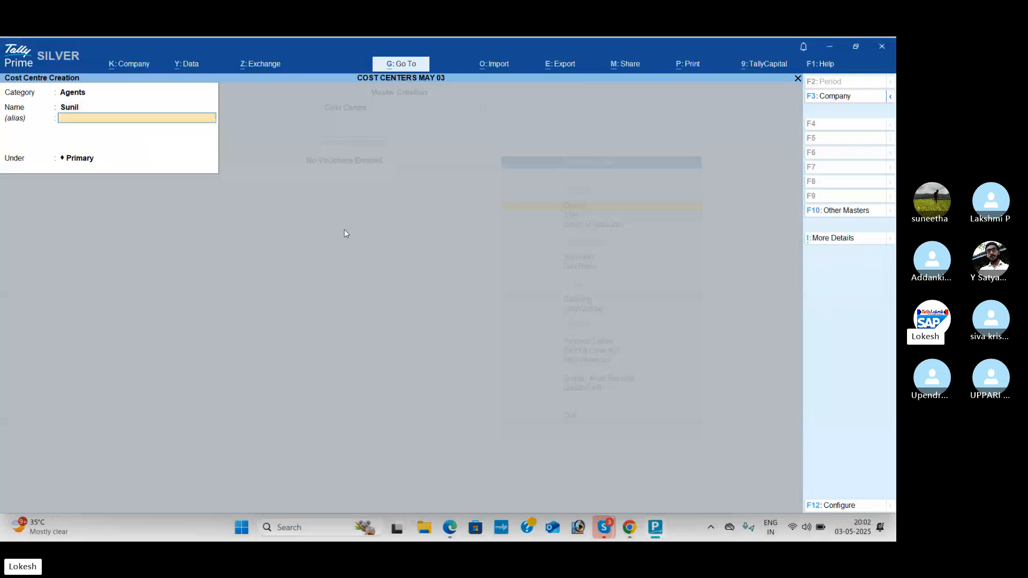
# Step: Create an Agents cost centre under Primary with the fifth listed agent's name
pyautogui.write('Kumar')
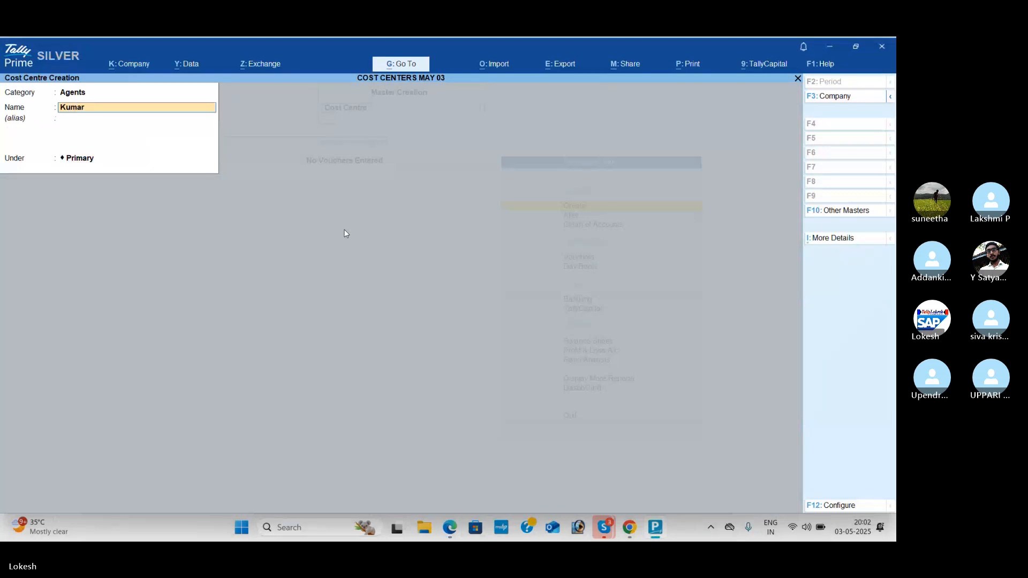
pyautogui.press('Return')
pyautogui.press('Return')
pyautogui.press('Return')
# Step: Change the category to Salesmen and create a cost centre under Primary with the first salesman's name listed in the PDF
pyautogui.press('BackSpace')
pyautogui.write('S')
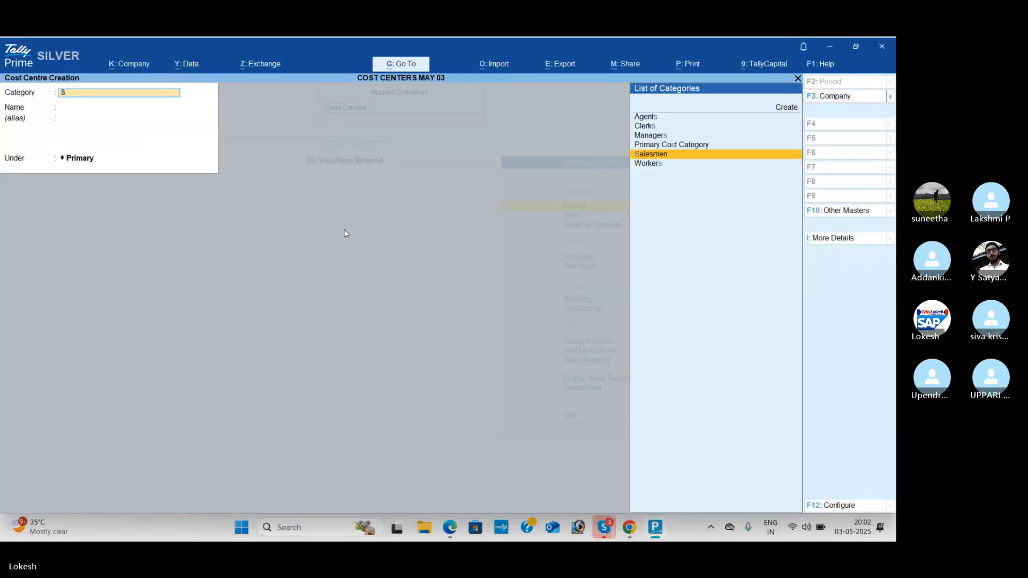
pyautogui.press('Return')
pyautogui.hotkey('alt', 'Tab')
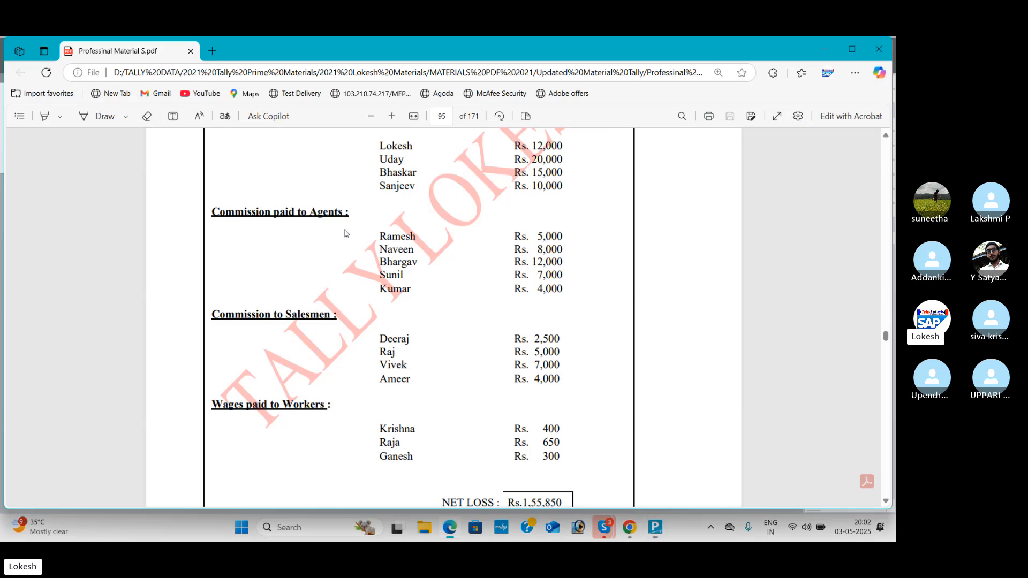
pyautogui.hotkey('alt', 'Tab')
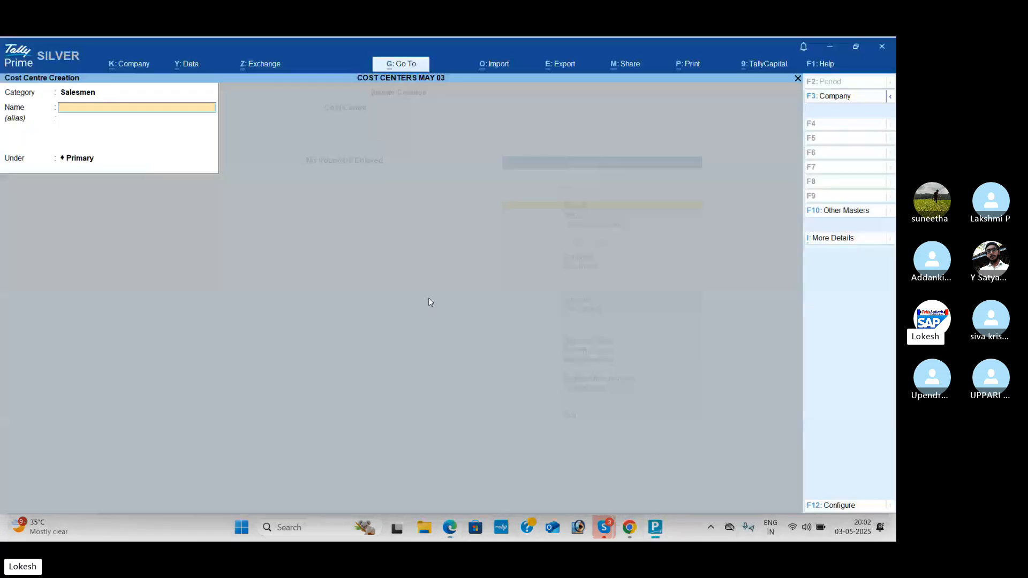
pyautogui.write('Deeraj')
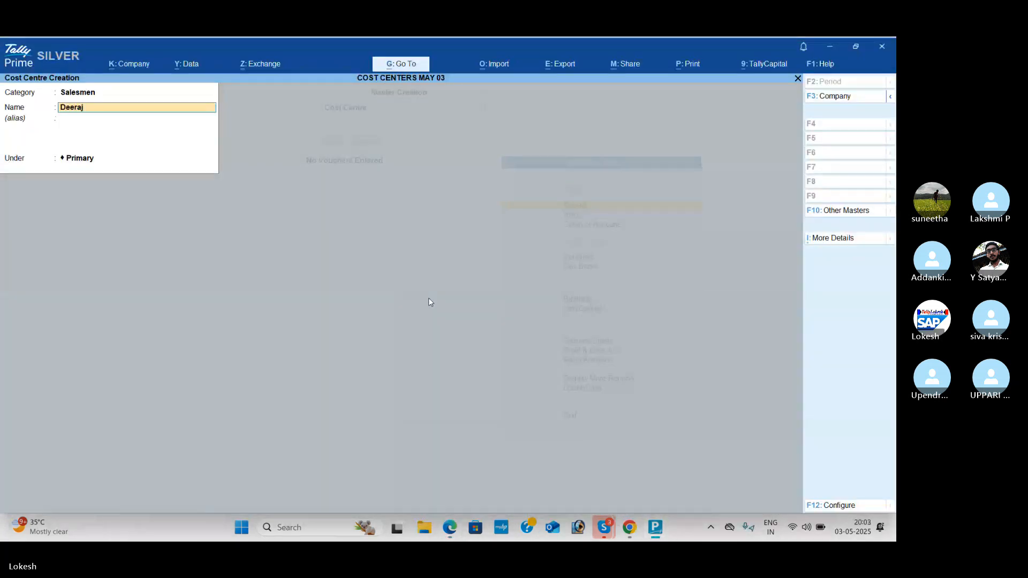
pyautogui.press('Return')
pyautogui.press('Return')
pyautogui.press('Return')
# Step: Create a Salesmen cost centre under Primary with the second listed salesman's name, correcting its spelling before saving
pyautogui.write('Ran')
pyautogui.press('Return')
pyautogui.press('Return')
pyautogui.press('Return')
pyautogui.press('BackSpace')
pyautogui.press('BackSpace')
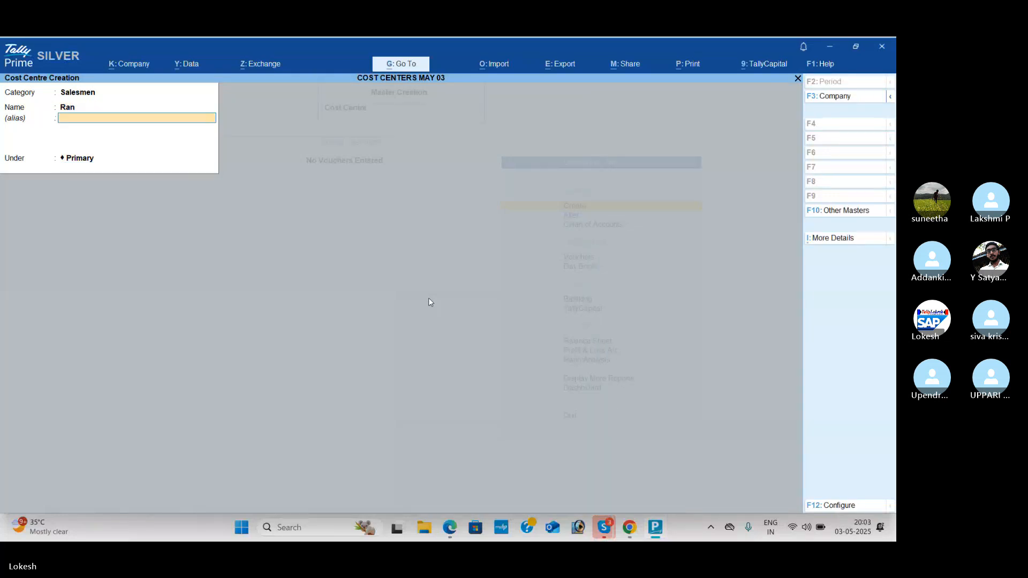
pyautogui.press('BackSpace')
pyautogui.press('BackSpace')
pyautogui.press('BackSpace')
pyautogui.press('Return')
pyautogui.press('Return')
pyautogui.press('Return')
pyautogui.press('Return')
# Step: Check the PDF and create a Salesmen cost centre under Primary with the third listed salesman's name
pyautogui.hotkey('alt', 'Tab')
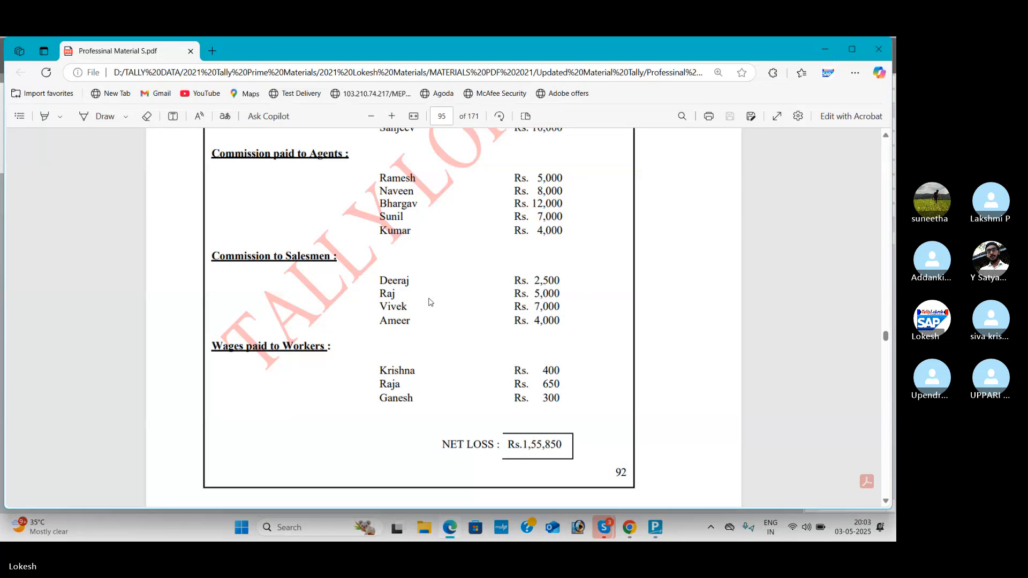
pyautogui.hotkey('alt', 'Tab')
pyautogui.write('Vi')
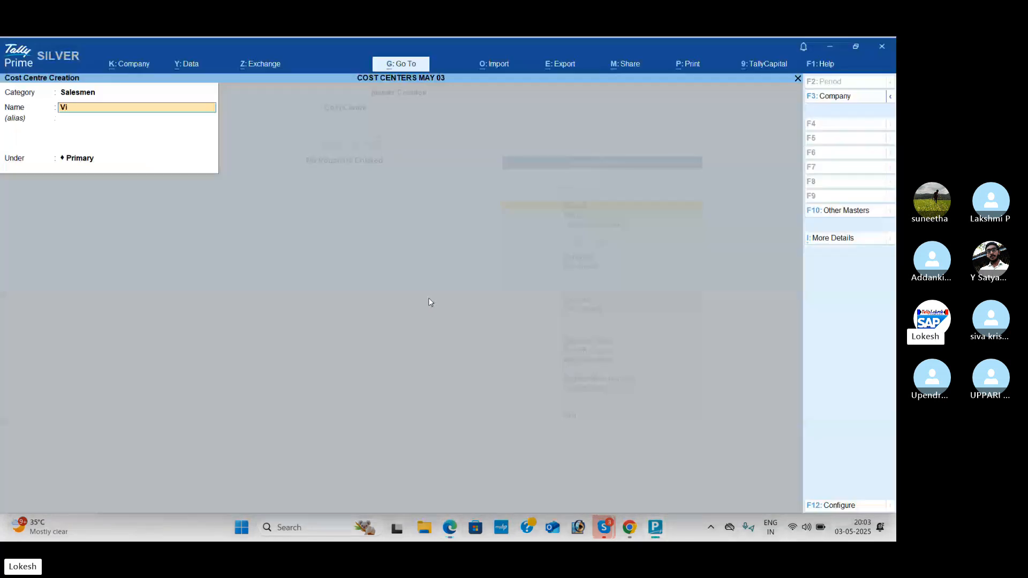
pyautogui.write('vek')
pyautogui.press('Return')
pyautogui.press('Return')
pyautogui.press('Return')
pyautogui.press('Return')
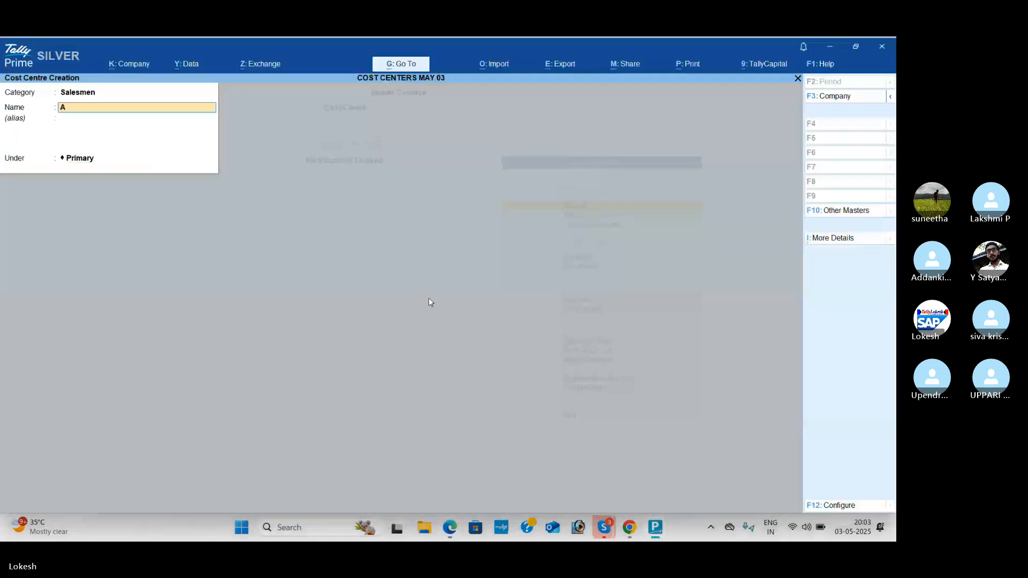
# Step: Finish creating a Salesmen cost centre under Primary with the next listed salesman's name
pyautogui.press('Return')
pyautogui.press('Return')
pyautogui.press('Return')
pyautogui.press('Return')
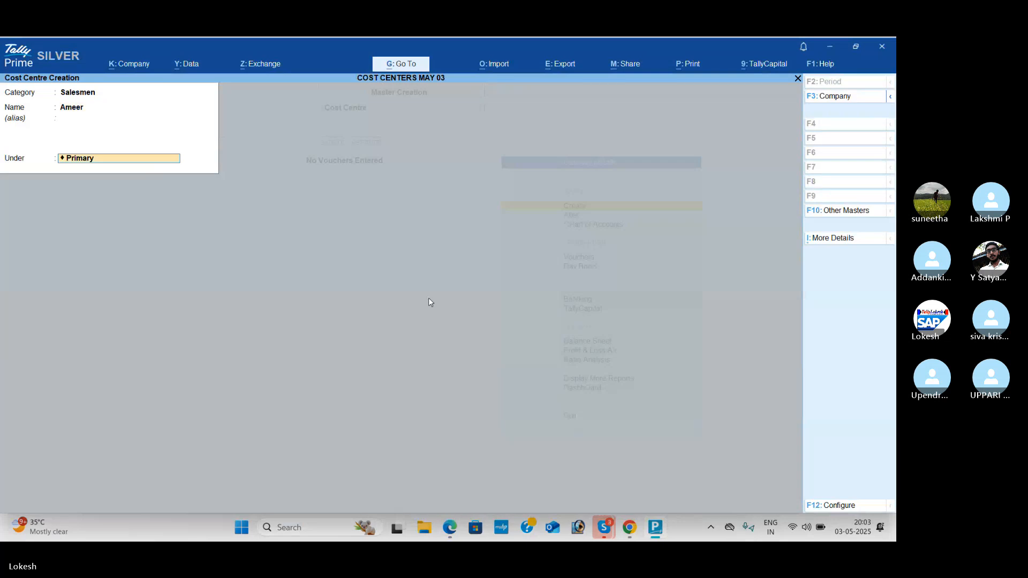
# Step: Change the category to Workers and create a cost centre under Primary with the first worker's name listed in the PDF
pyautogui.press('BackSpace')
pyautogui.hotkey('alt', 'Tab')
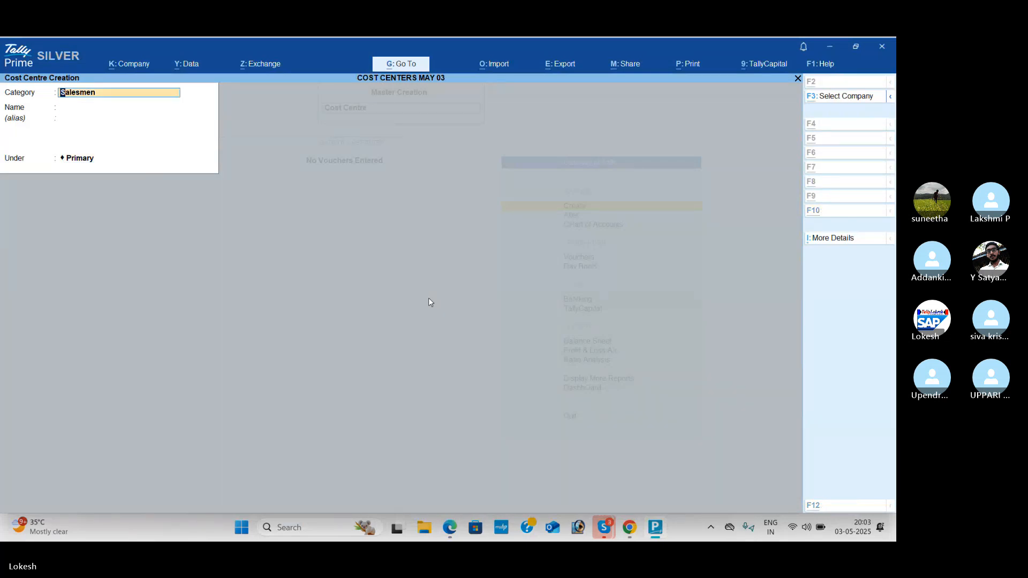
pyautogui.hotkey('alt', 'Tab')
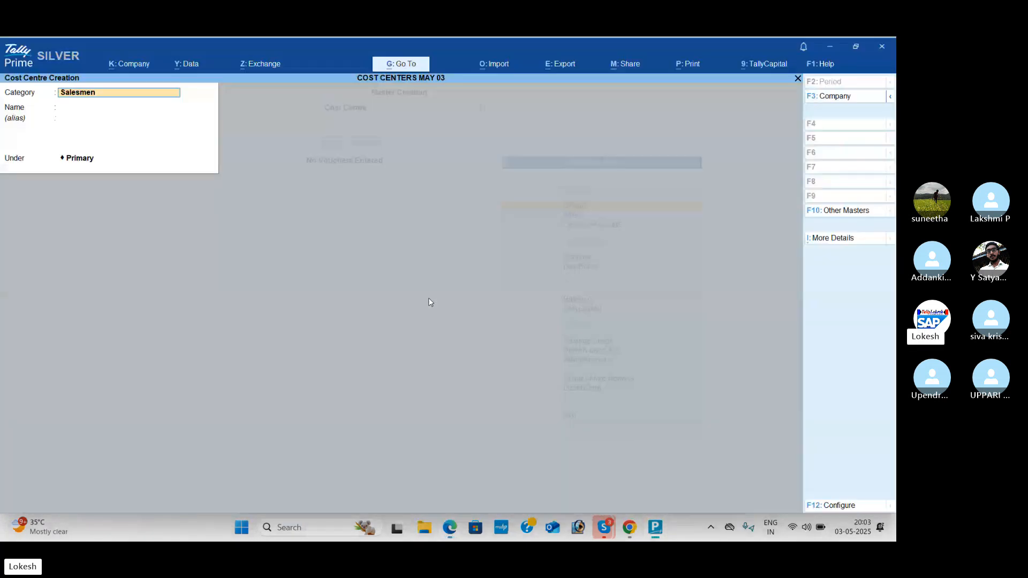
pyautogui.write('W')
pyautogui.press('Return')
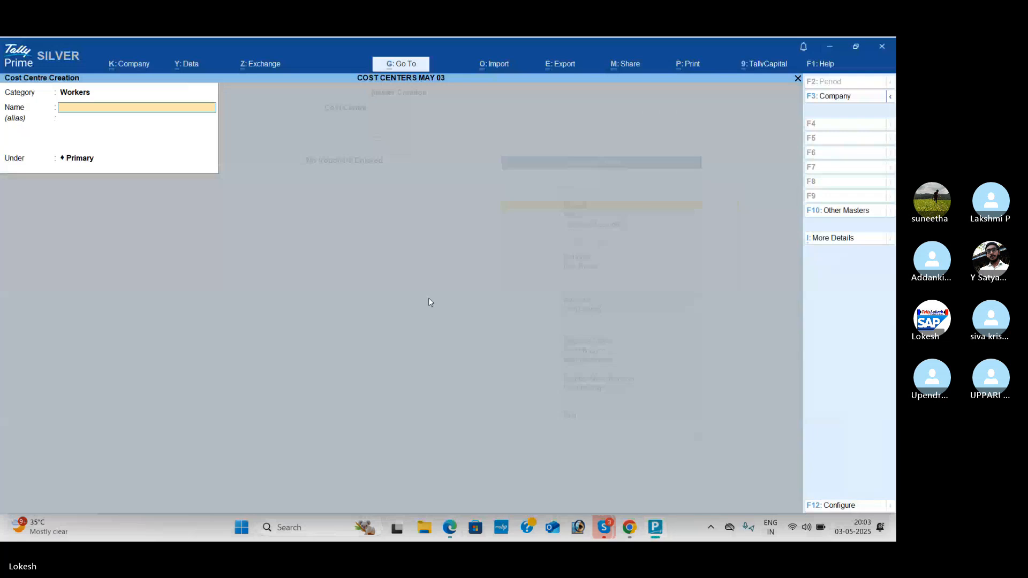
pyautogui.hotkey('alt', 'Tab')
pyautogui.hotkey('alt', 'Tab')
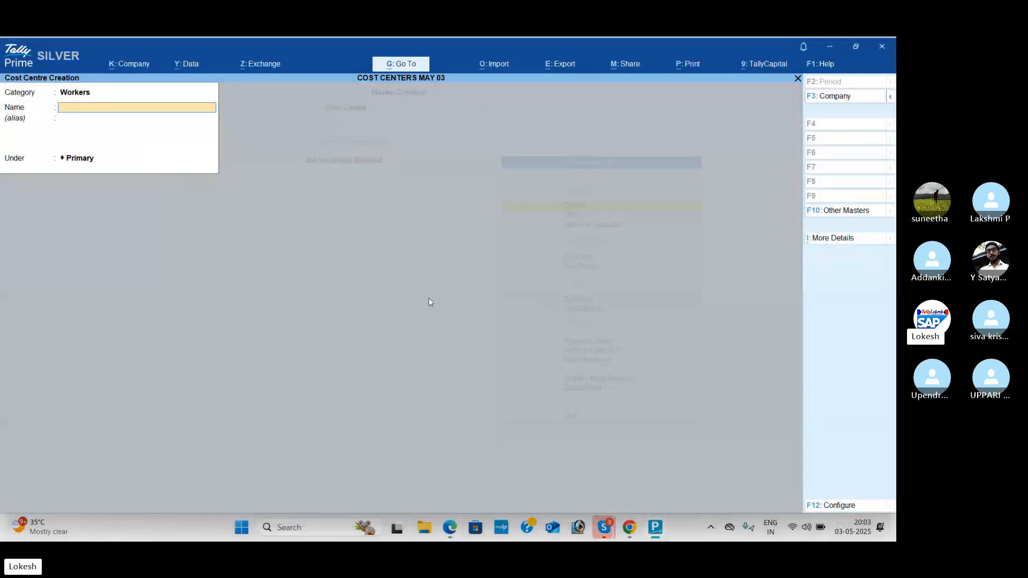
pyautogui.write('Krishna')
pyautogui.press('Return')
# Step: Create a Workers cost centre under Primary with the second listed worker's name
pyautogui.press('Return')
pyautogui.write('R')
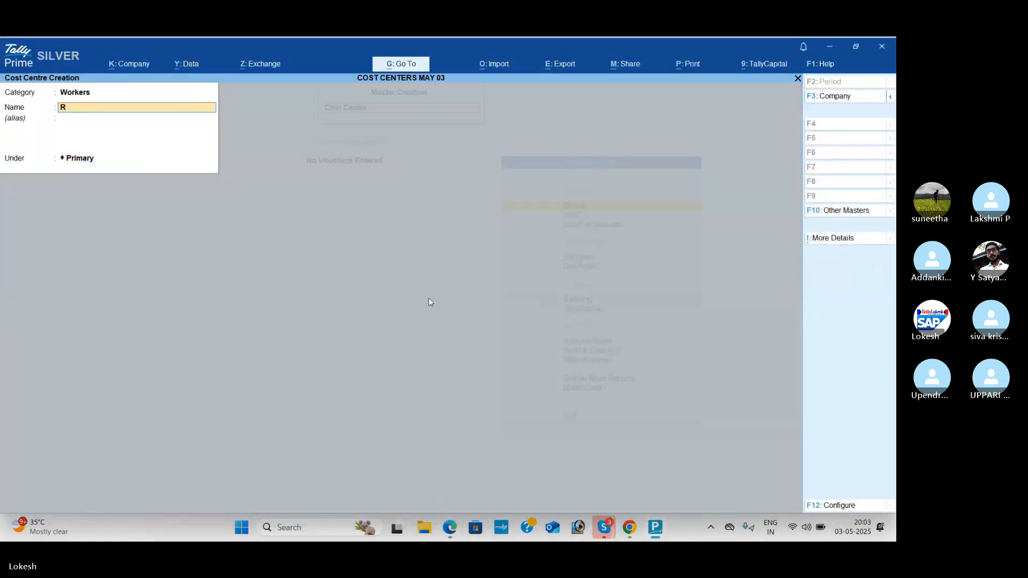
pyautogui.write('aja')
pyautogui.press('Return')
pyautogui.press('Return')
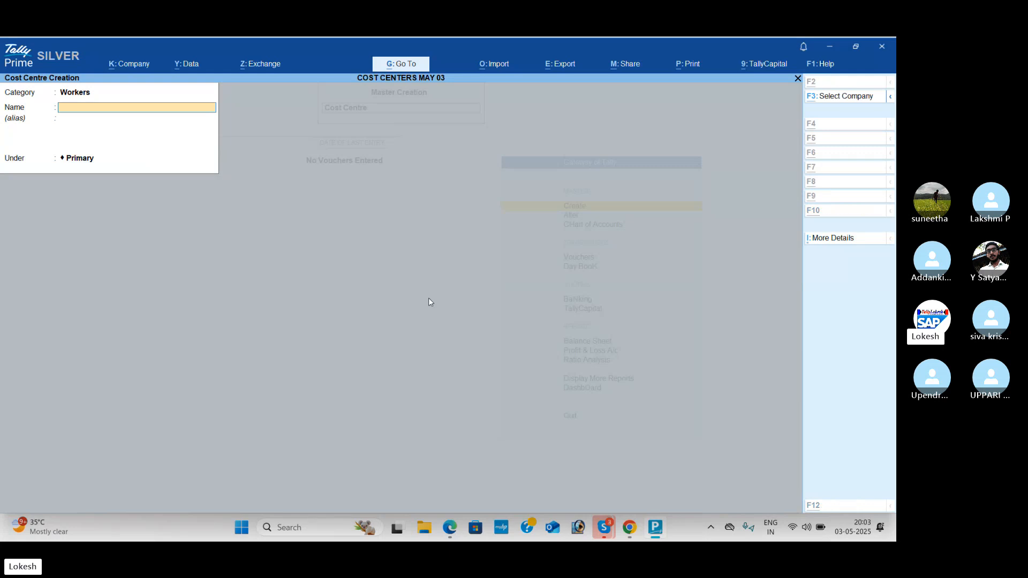
# Step: Check the PDF, create a Workers cost centre under Primary with the third listed worker's name, and leave cost centre creation
pyautogui.hotkey('alt', 'Tab')
pyautogui.hotkey('alt', 'Tab')
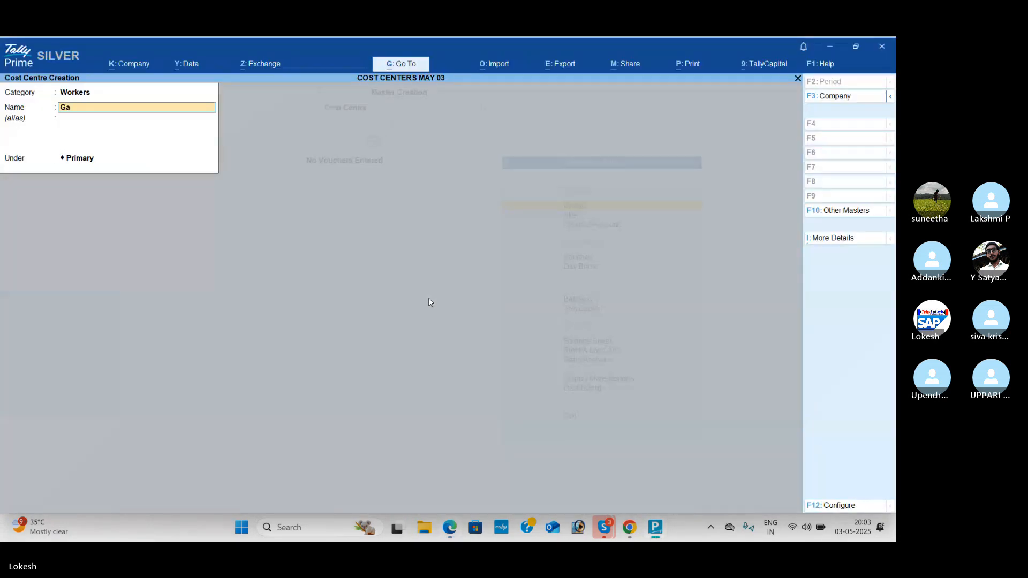
pyautogui.write('Gae')
pyautogui.press('BackSpace')
pyautogui.write('nesh')
pyautogui.press('Return')
pyautogui.press('Return')
pyautogui.press('Return')
pyautogui.press('Return')
pyautogui.press('Escape')
# Step: Start a Receipt voucher in accounting voucher creation and credit the Capital ledger
pyautogui.press('Return')
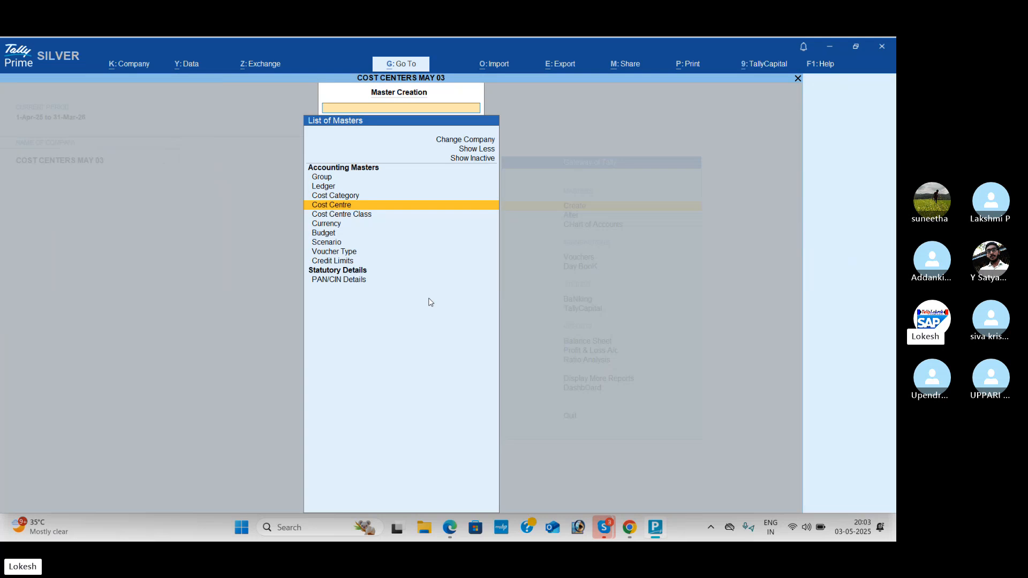
pyautogui.press('Escape')
pyautogui.press('Down')
pyautogui.press('Down')
pyautogui.press('Down')
pyautogui.press('Return')
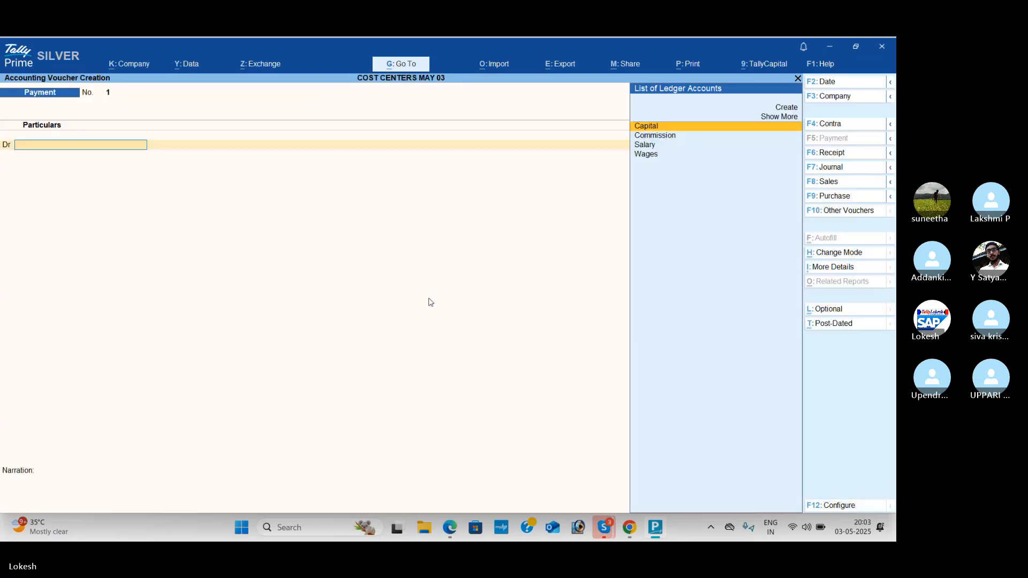
pyautogui.click(850, 157)
pyautogui.press('Return')
# Step: Check the capital amount in the PDF, credit Capital with 10,00,000, debit Cash, and save the receipt without a narration
pyautogui.hotkey('alt', 'Tab')
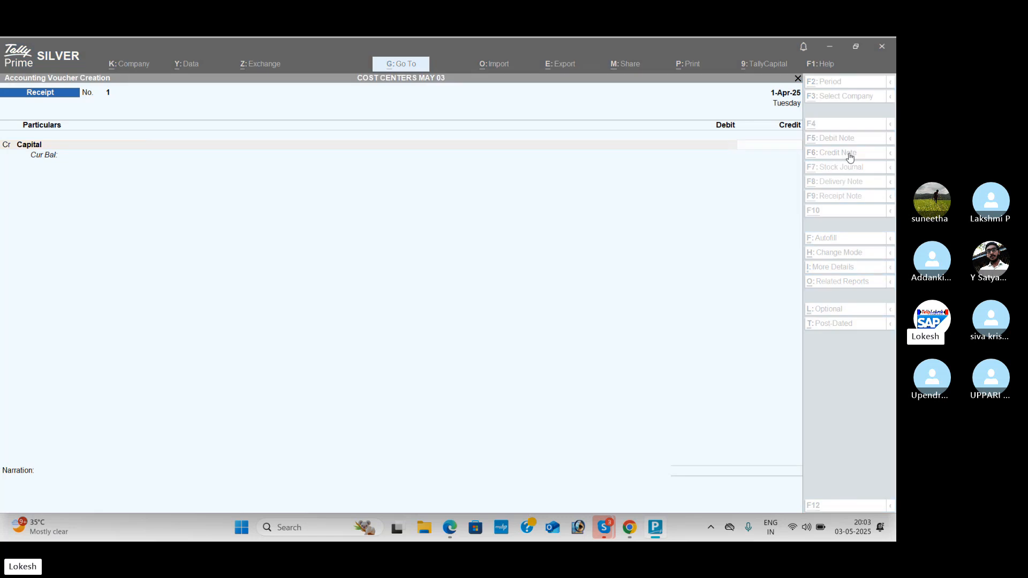
pyautogui.scroll(5, 850, 157)
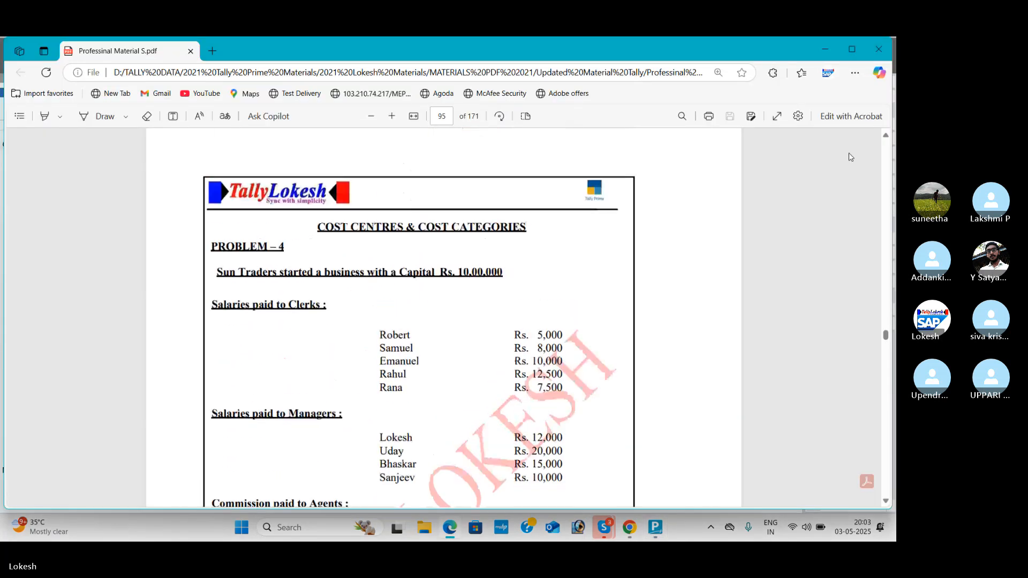
pyautogui.hotkey('alt', 'Tab')
pyautogui.write('100')
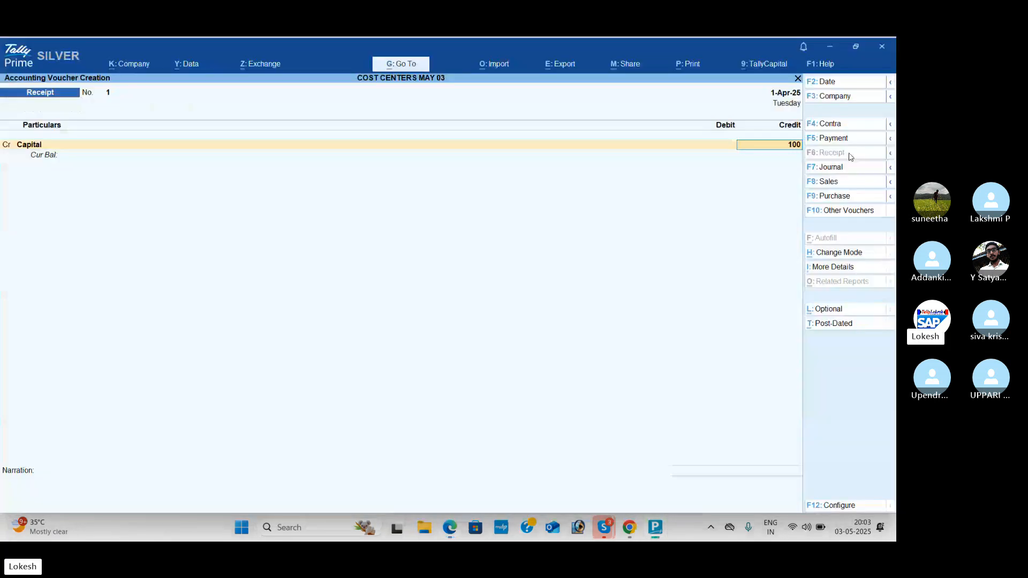
pyautogui.write('0000')
pyautogui.press('Return')
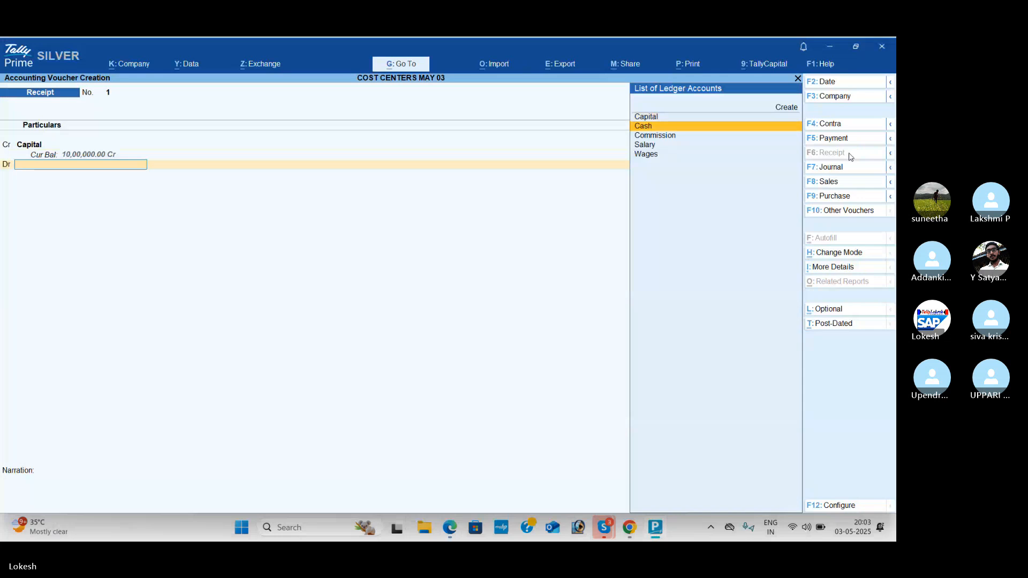
pyautogui.press('Return')
pyautogui.press('Return')
pyautogui.press('Return')
pyautogui.press('Return')
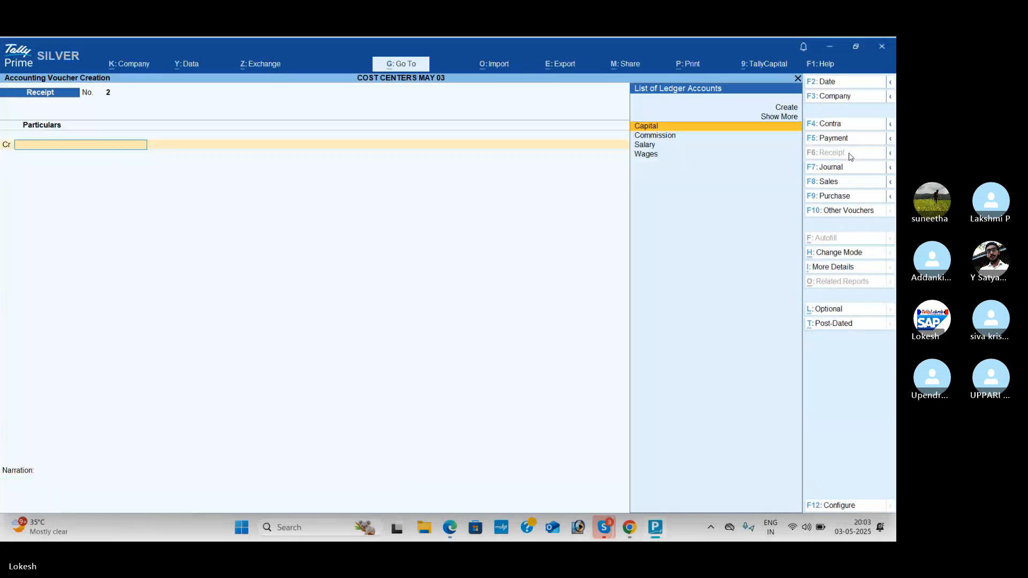
# Step: Start a Payment voucher and debit the Salary ledger with 43,000 for the clerks' salaries listed in the PDF
pyautogui.click(850, 141)
pyautogui.write('sa')
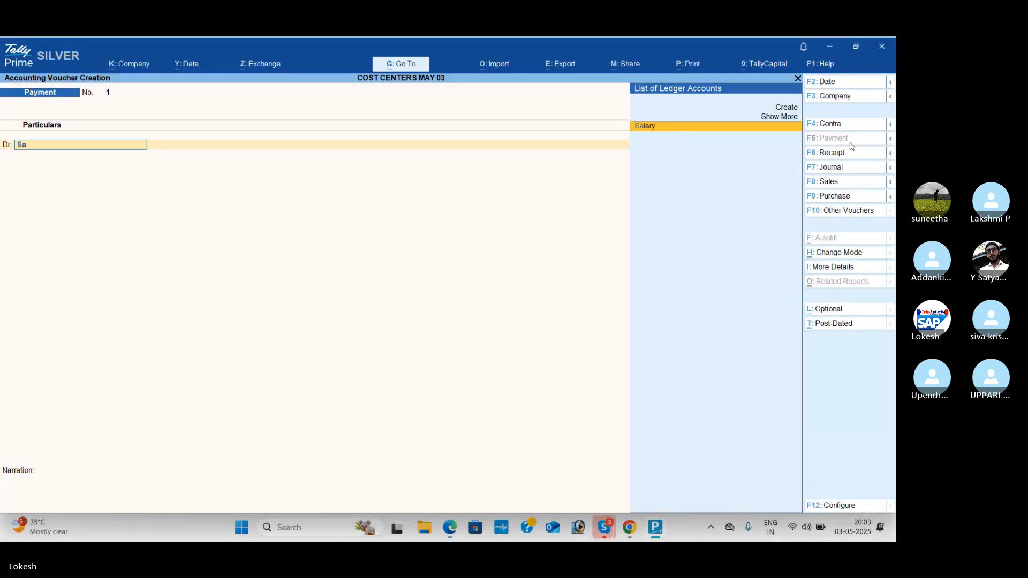
pyautogui.press('Return')
pyautogui.hotkey('alt', 'Tab')
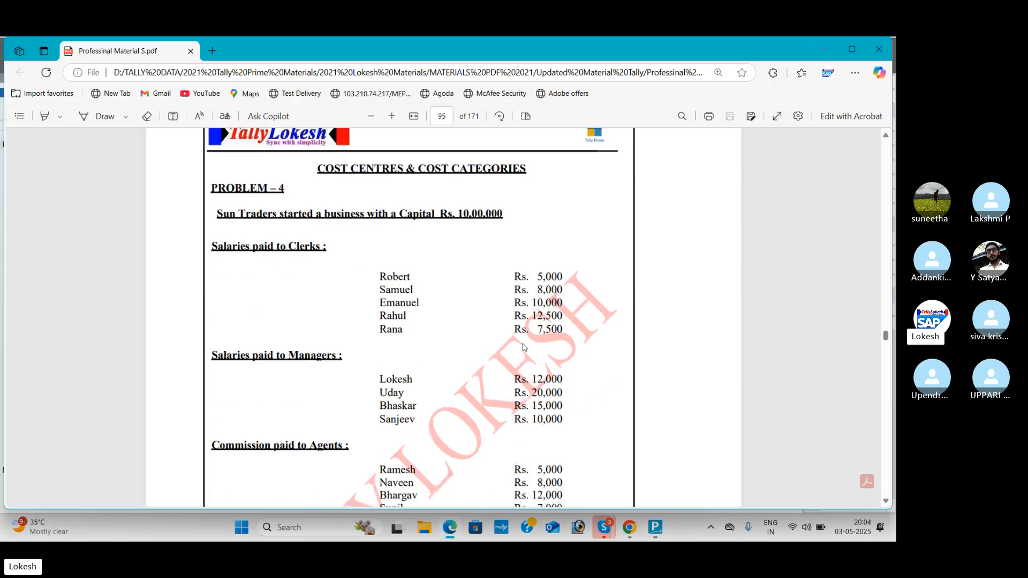
pyautogui.hotkey('alt', 'Tab')
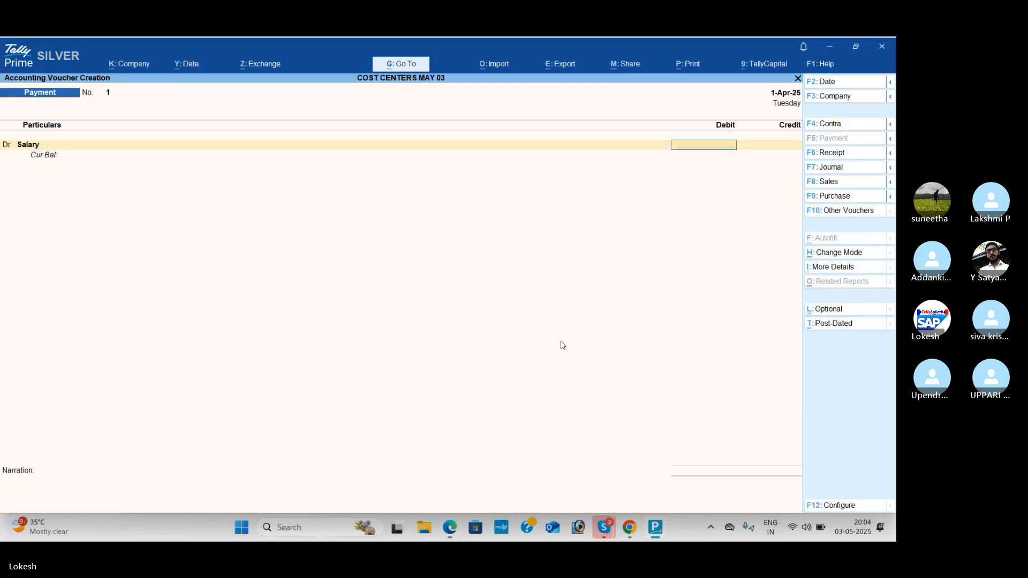
pyautogui.write('000')
pyautogui.press('Return')
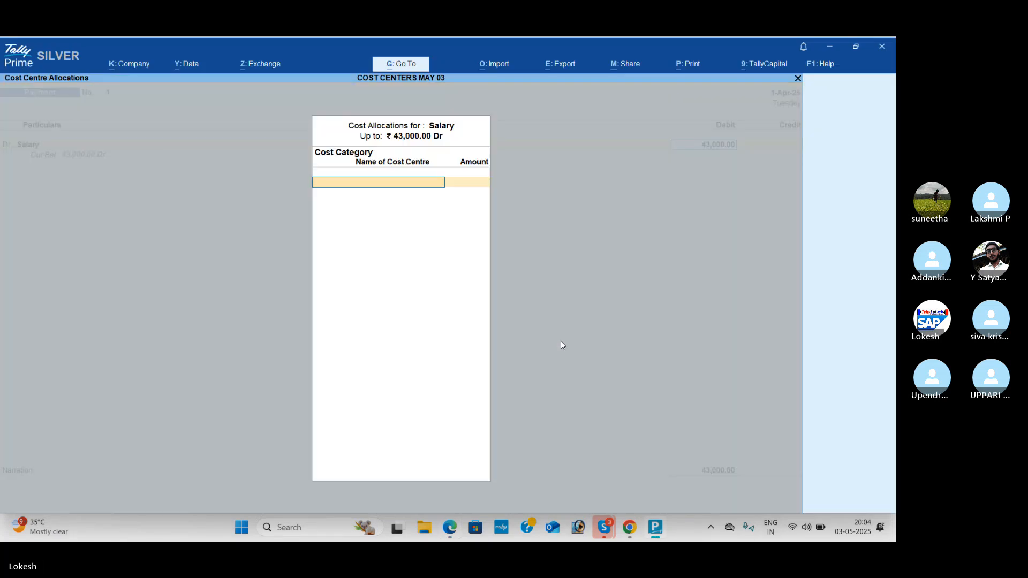
# Step: Choose the Clerks category for the Salary cost allocation and allocate 5,000 to the first clerk listed in the PDF
pyautogui.write('Cl')
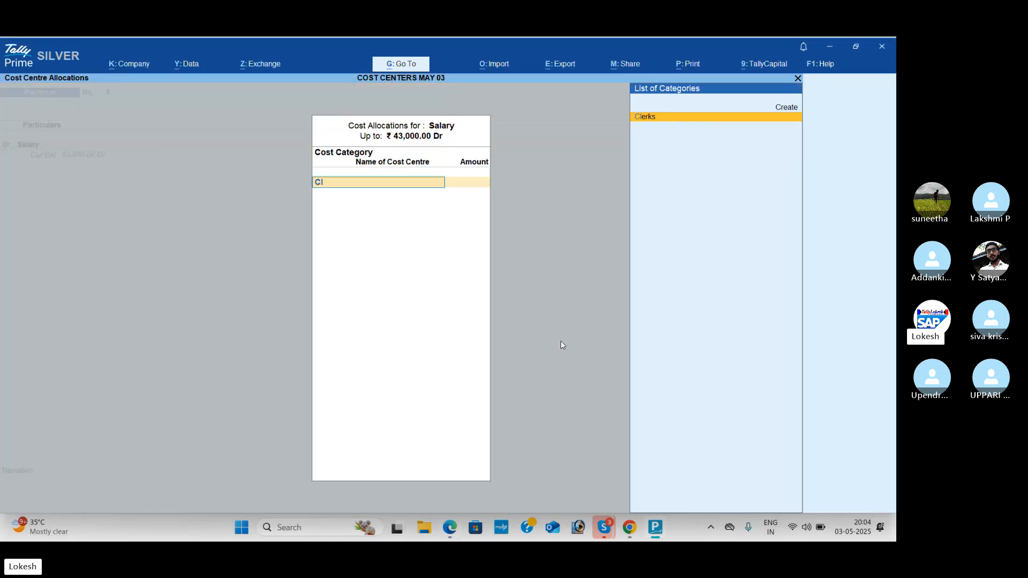
pyautogui.press('Return')
pyautogui.hotkey('alt', 'Tab')
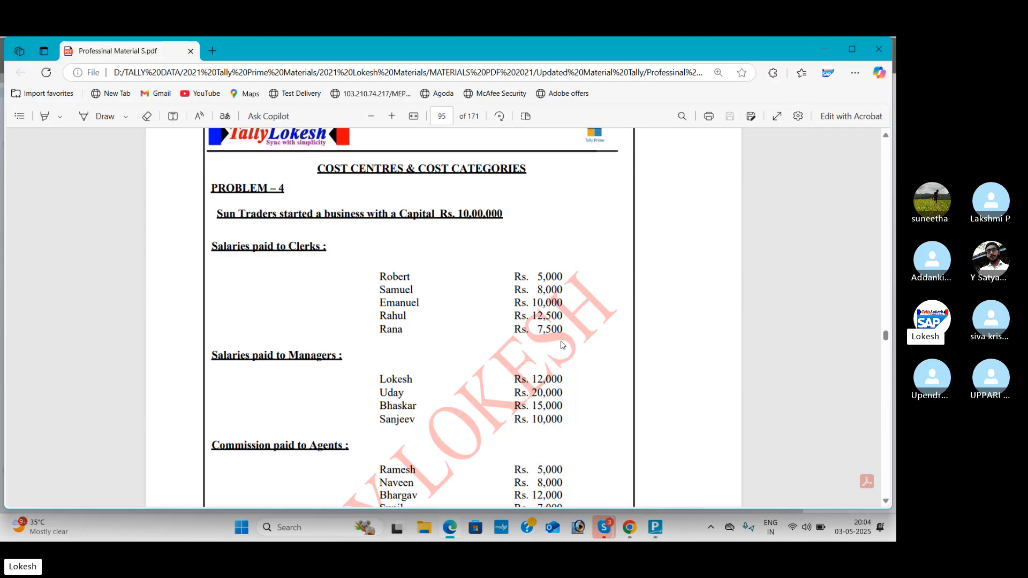
pyautogui.hotkey('alt', 'Tab')
pyautogui.press('Return')
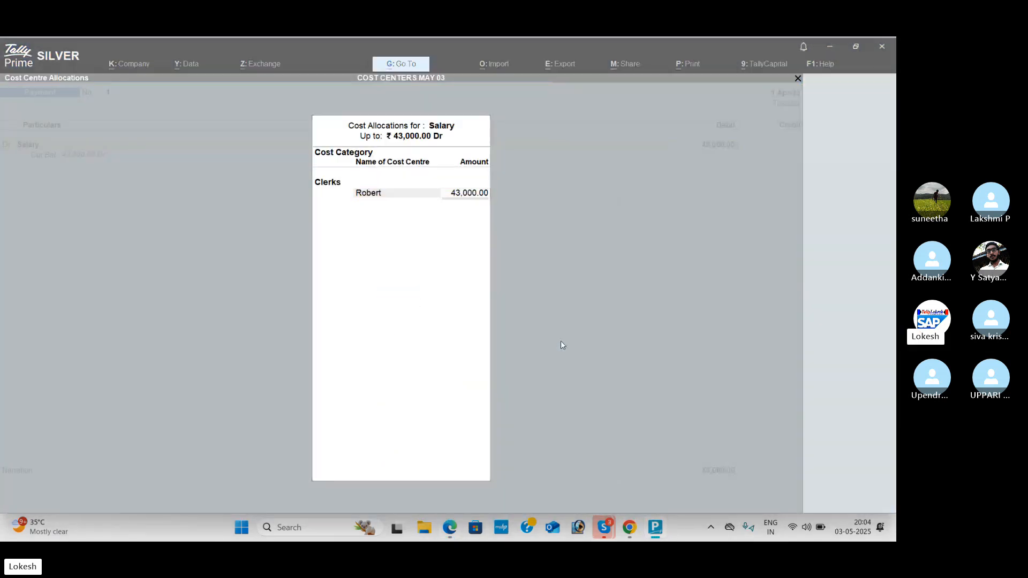
pyautogui.hotkey('alt', 'Tab')
# Step: Allocate 8,000 of the Salary amount to the second listed clerk's cost centre
pyautogui.hotkey('alt', 'Tab')
pyautogui.write('5000')
pyautogui.press('Return')
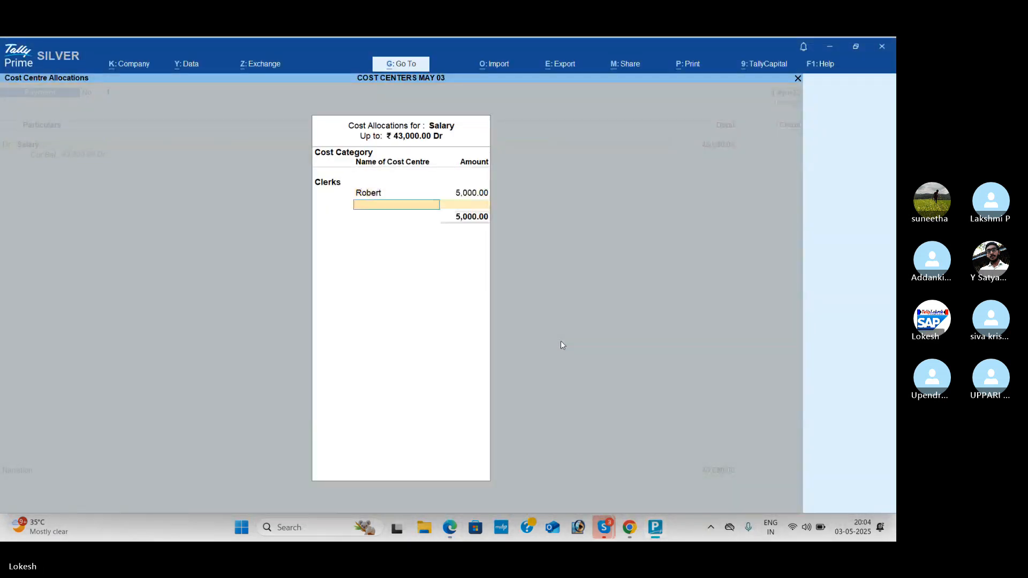
pyautogui.hotkey('alt', 'Tab')
pyautogui.hotkey('alt', 'Tab')
pyautogui.write('sa')
pyautogui.press('Return')
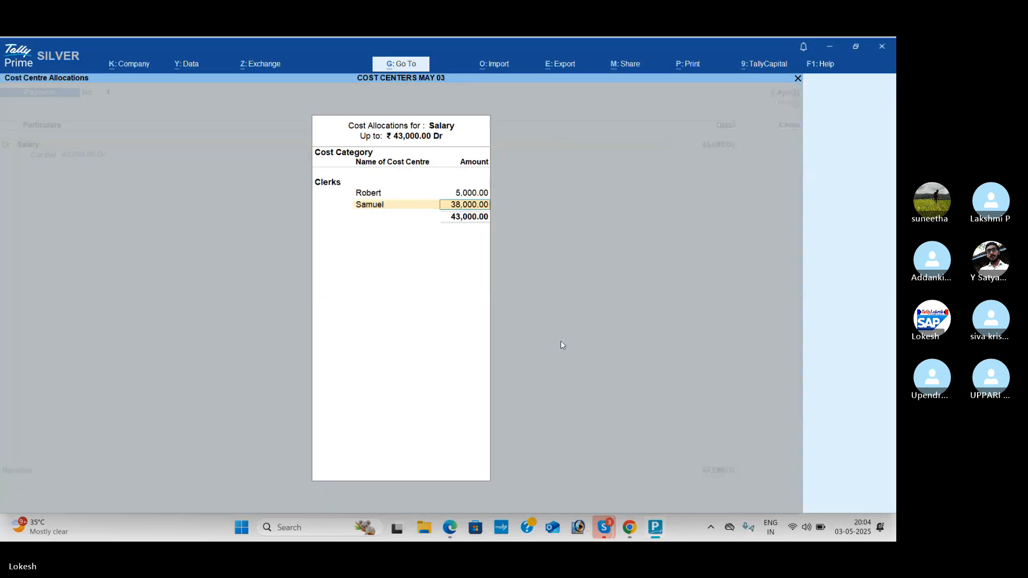
# Step: Allocate 10,000 of the Salary amount to the third listed clerk's cost centre
pyautogui.hotkey('alt', 'Tab')
pyautogui.hotkey('alt', 'Tab')
pyautogui.write('8000')
pyautogui.press('Return')
pyautogui.write('em')
pyautogui.press('Return')
pyautogui.press('BackSpace')
pyautogui.hotkey('alt', 'Tab')
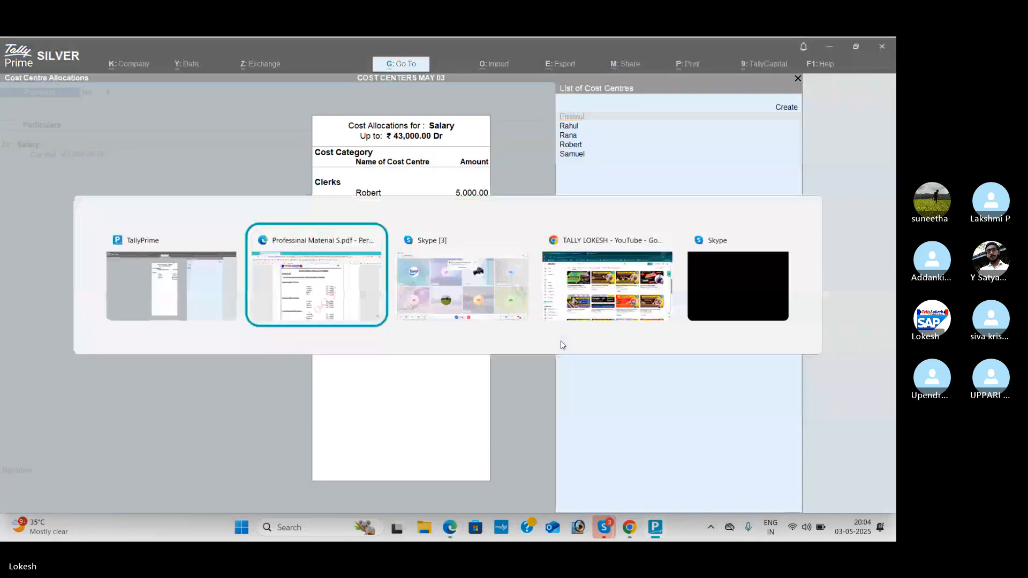
# Step: Check the PDF and allocate 12,500 of the Salary amount to the fourth listed clerk's cost centre
pyautogui.hotkey('alt', 'Tab')
pyautogui.press('Return')
pyautogui.write('10000')
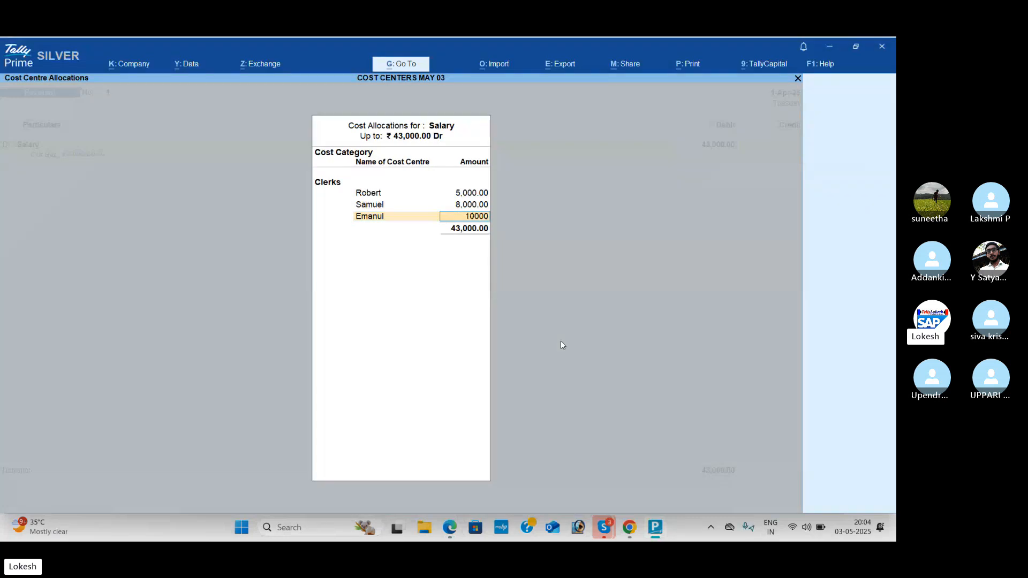
pyautogui.press('Return')
pyautogui.hotkey('alt', 'Tab')
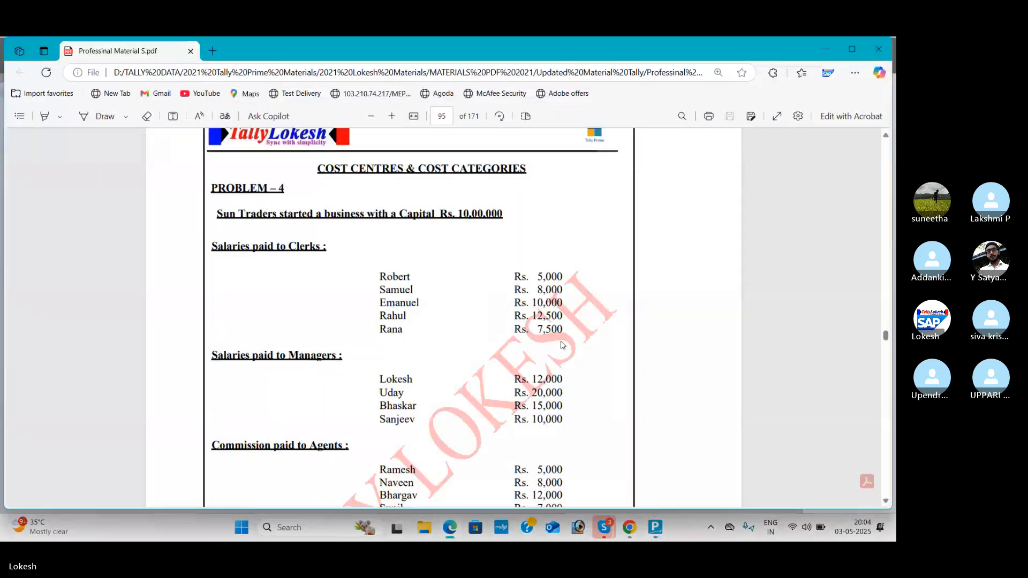
pyautogui.hotkey('alt', 'Tab')
pyautogui.write('E')
pyautogui.press('BackSpace')
pyautogui.write('Rahul')
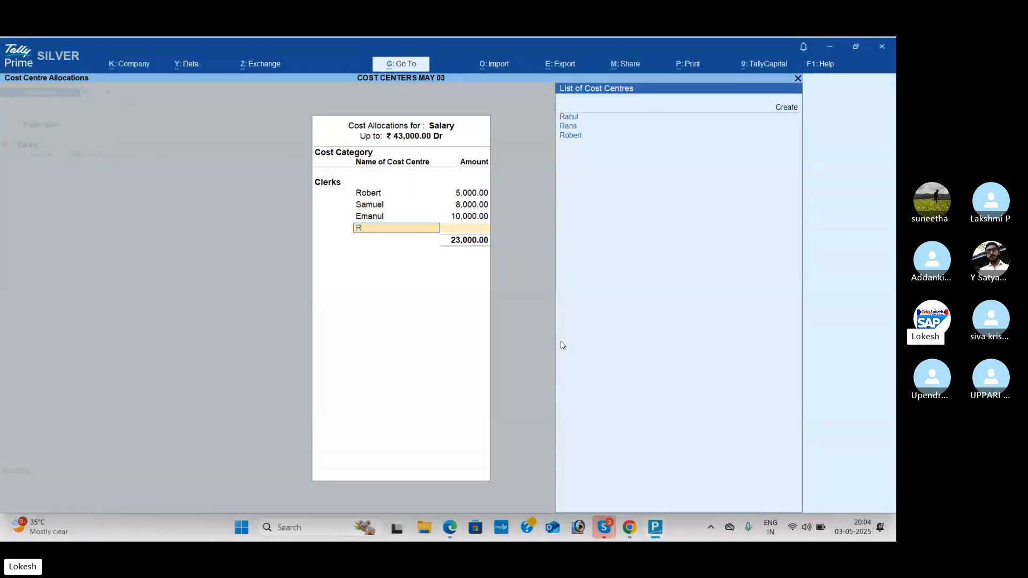
pyautogui.press('Return')
pyautogui.hotkey('alt', 'Tab')
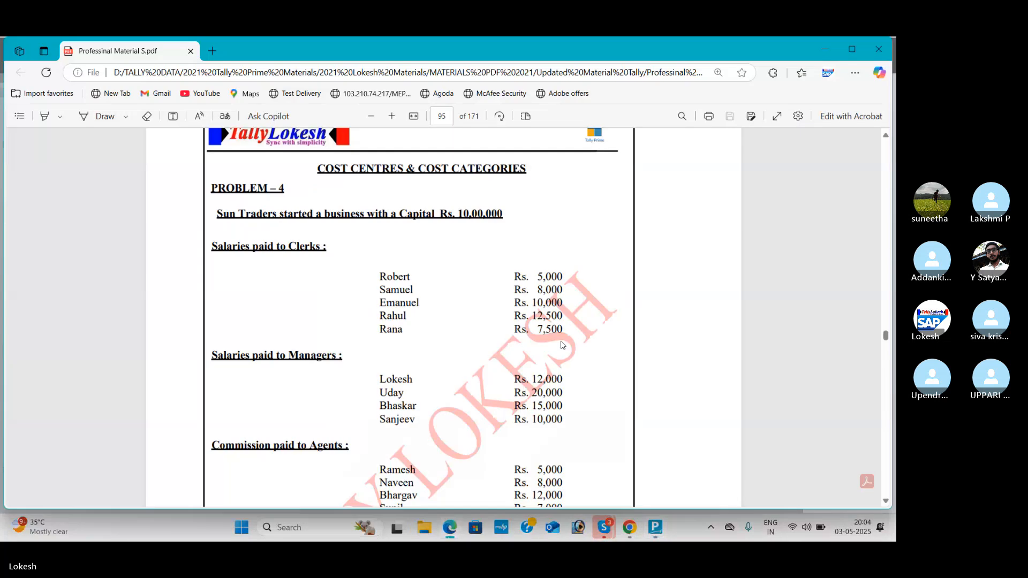
pyautogui.hotkey('alt', 'Tab')
pyautogui.write('12500')
pyautogui.press('Return')
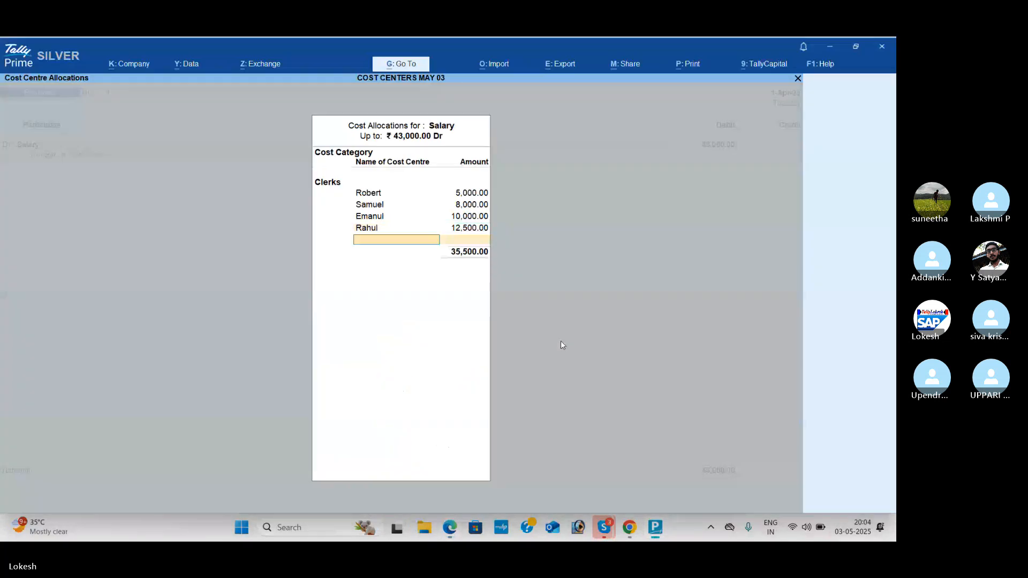
# Step: Allocate the remaining 7,500 of the Salary amount to the fifth listed clerk and accept the cost allocations
pyautogui.hotkey('alt', 'Tab')
pyautogui.hotkey('alt', 'Tab')
pyautogui.write('Ra')
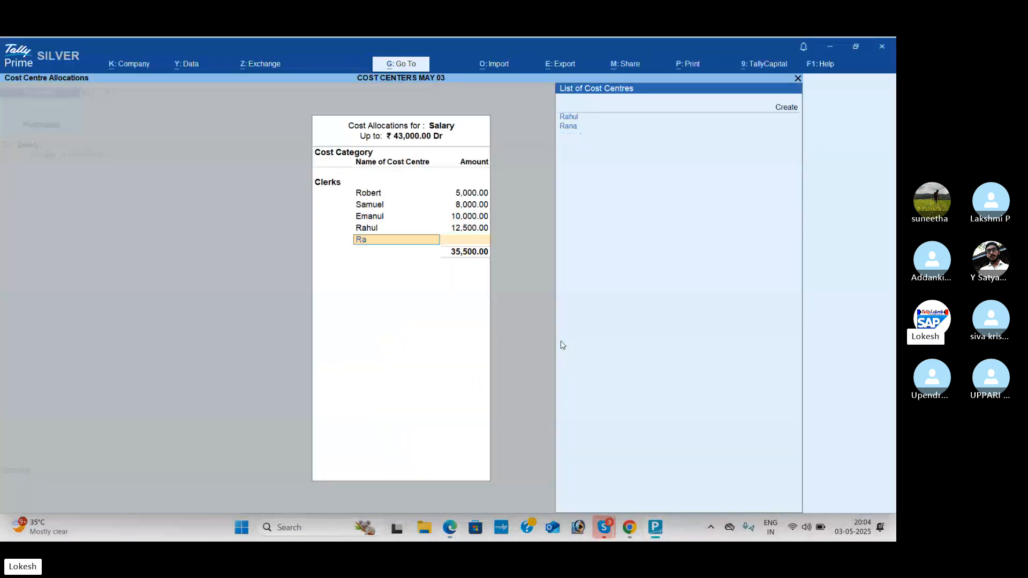
pyautogui.press('Down')
pyautogui.press('Return')
pyautogui.press('Return')
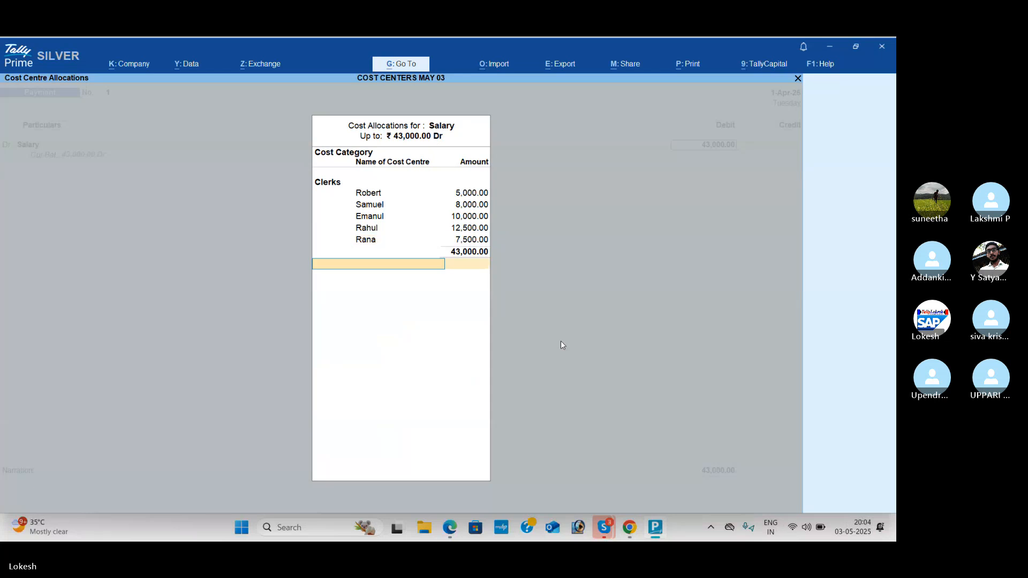
pyautogui.press('Return')
# Step: Credit Cash with 43,000 and save the clerks' salary payment voucher without a narration
pyautogui.press('Return')
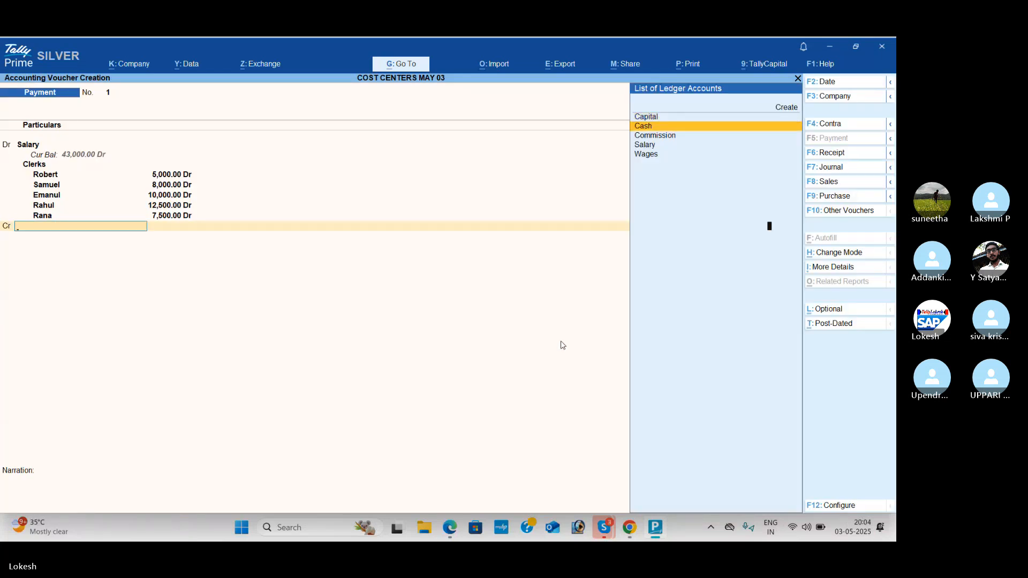
pyautogui.press('Return')
pyautogui.press('Return')
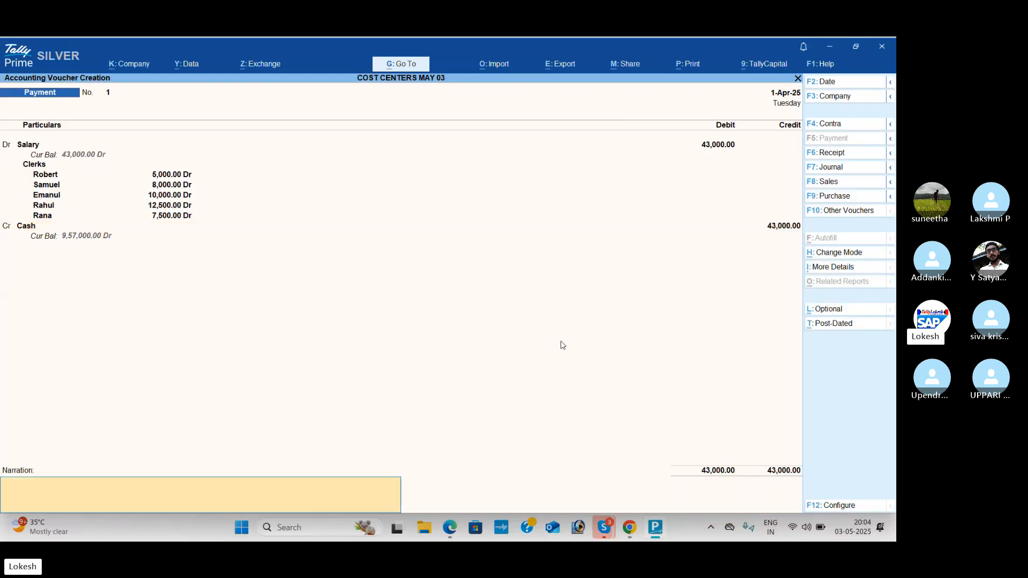
pyautogui.press('Return')
pyautogui.press('Return')
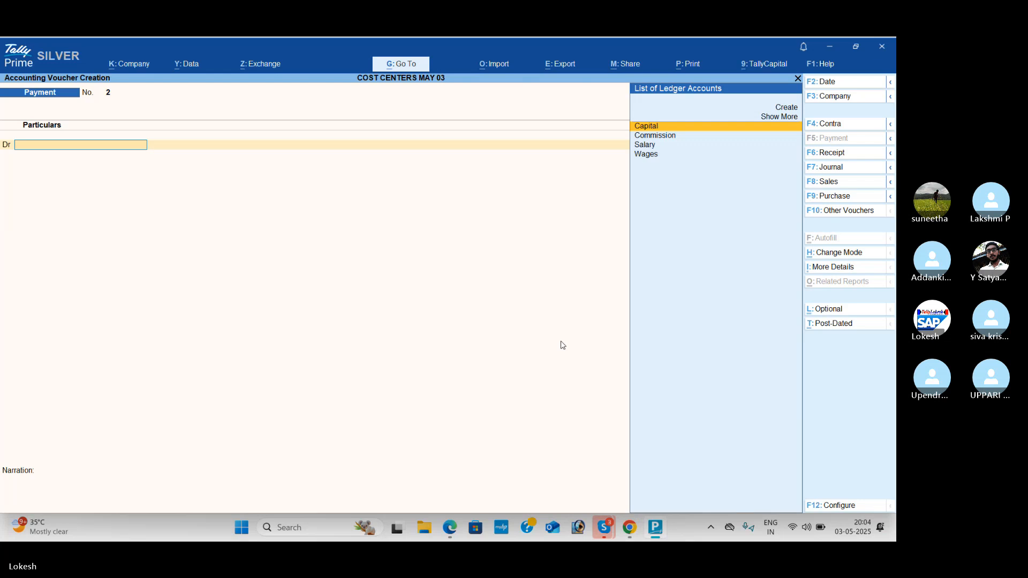
# Step: Check the managers' salaries in the PDF and debit Salary with 57,000 in the new payment voucher
pyautogui.hotkey('alt', 'Tab')
pyautogui.scroll(-2, 321, 428)
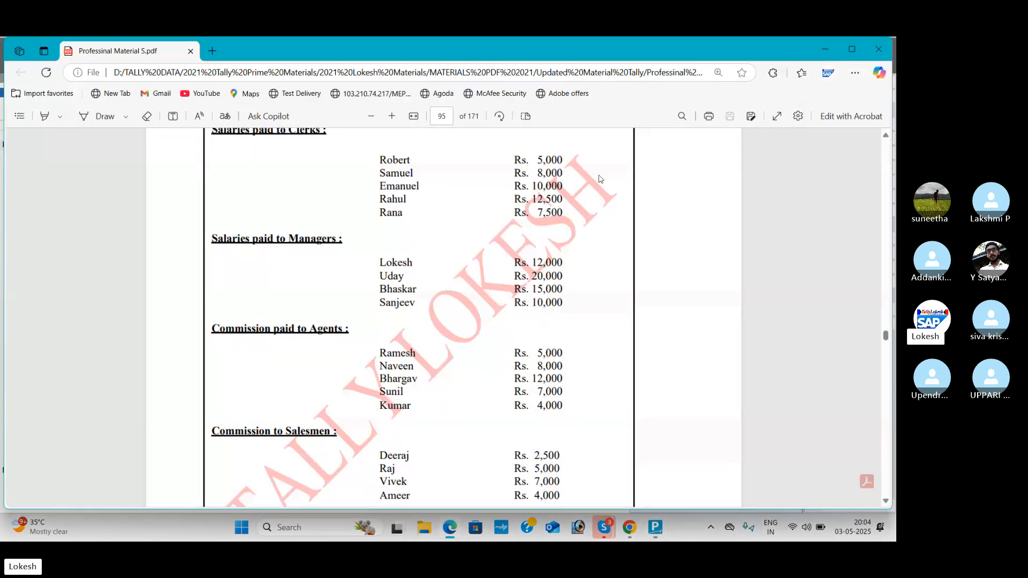
pyautogui.hotkey('alt', 'Tab')
pyautogui.write('Sa')
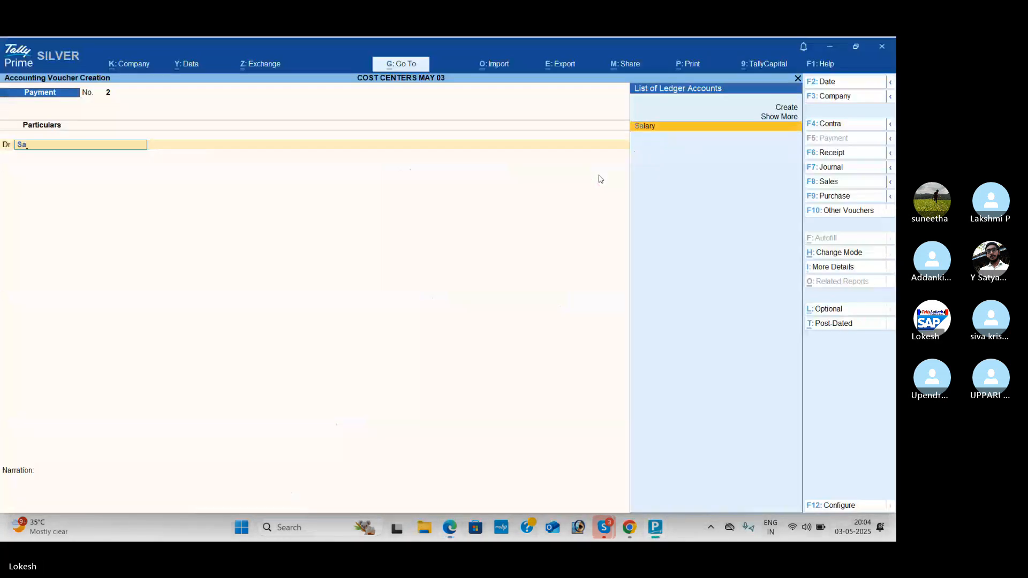
pyautogui.press('Return')
pyautogui.hotkey('alt', 'Tab')
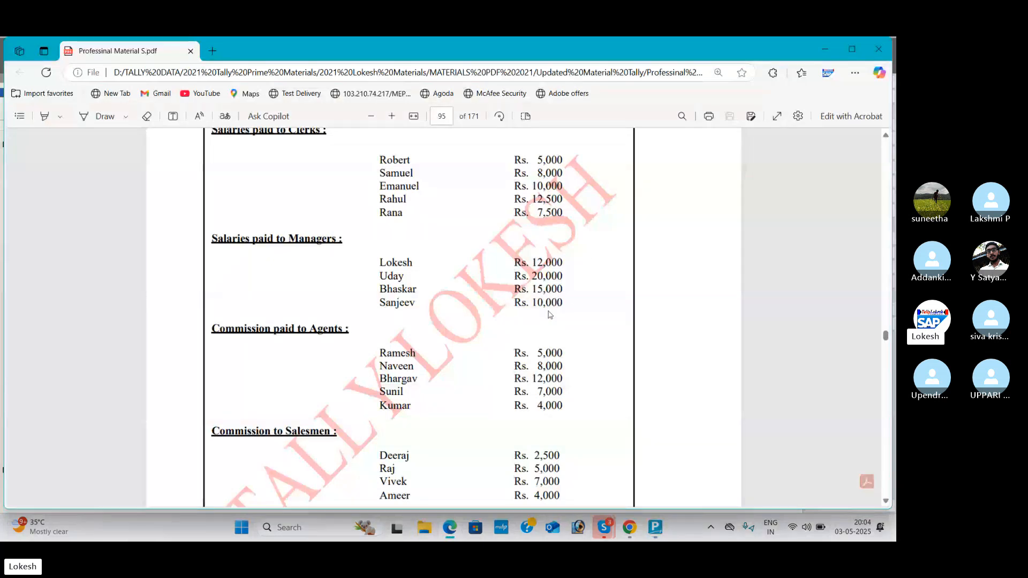
pyautogui.hotkey('alt', 'Tab')
pyautogui.write('57000')
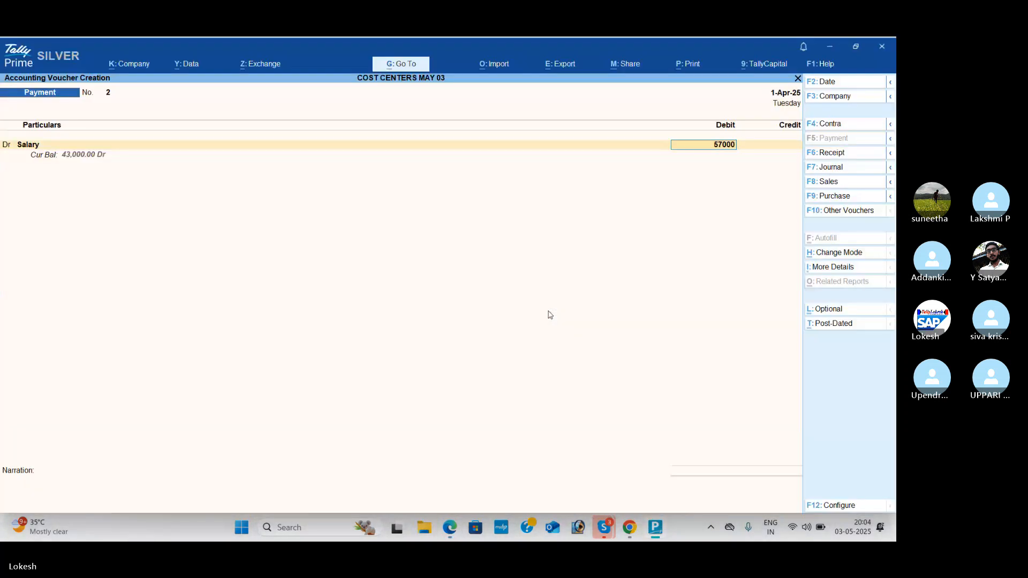
pyautogui.press('Return')
# Step: Choose the Managers cost category and allocate 12,000 of the Salary amount to the first manager listed in the PDF
pyautogui.write('M')
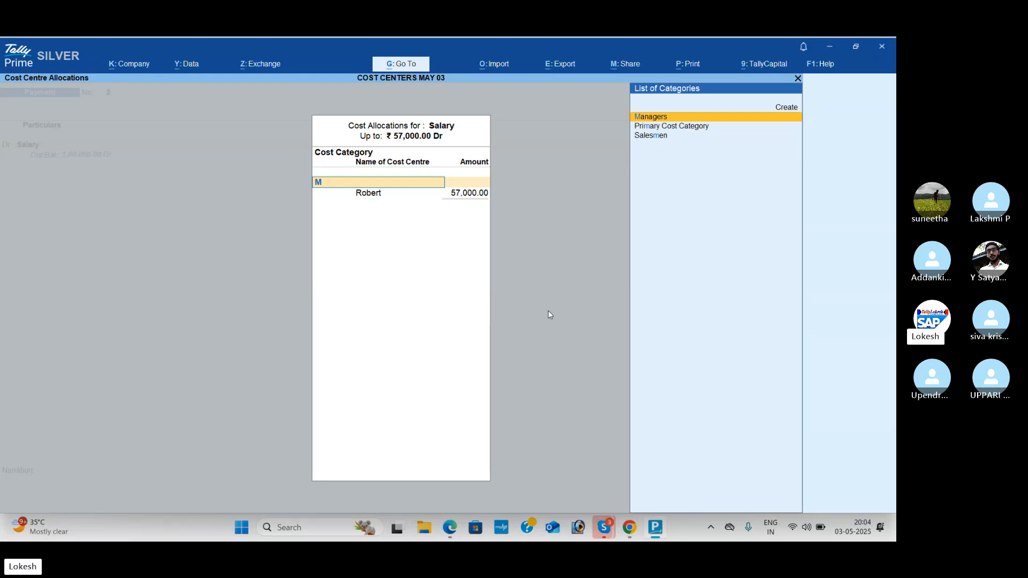
pyautogui.press('Return')
pyautogui.write('Lo')
pyautogui.press('Return')
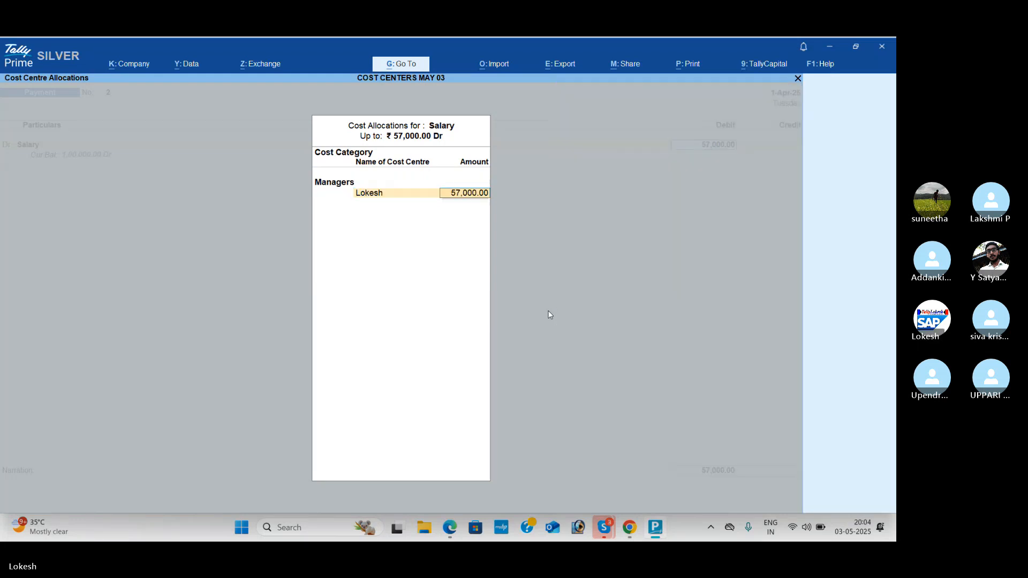
pyautogui.hotkey('alt', 'Tab')
# Step: Check the PDF and allocate 20,000 of the Salary amount to the second listed manager's cost centre
pyautogui.hotkey('alt', 'Tab')
pyautogui.write('12,00')
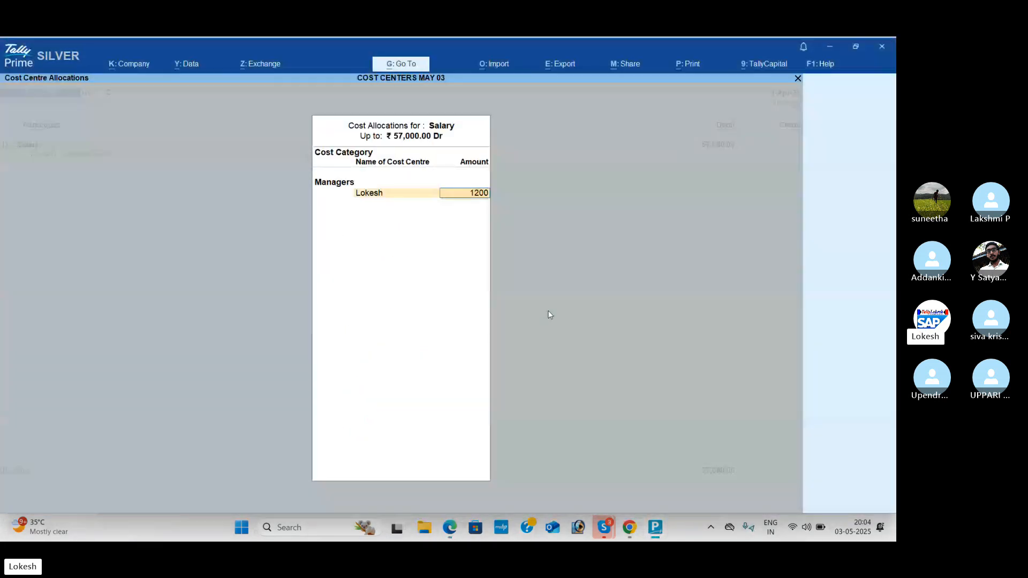
pyautogui.write('0')
pyautogui.press('Return')
pyautogui.hotkey('alt', 'Tab')
pyautogui.hotkey('alt', 'Tab')
pyautogui.write('U')
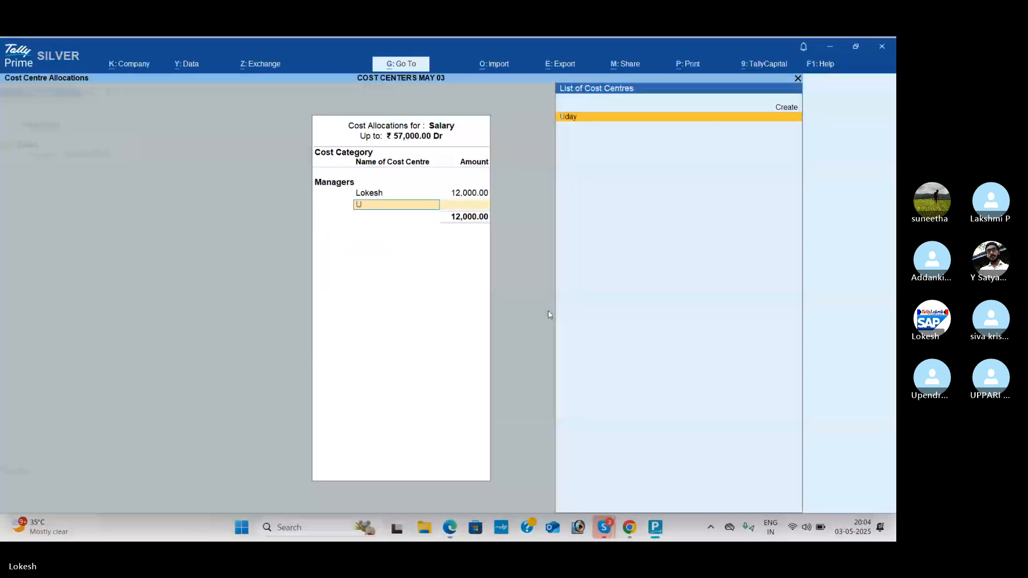
pyautogui.press('Return')
pyautogui.hotkey('alt', 'Tab')
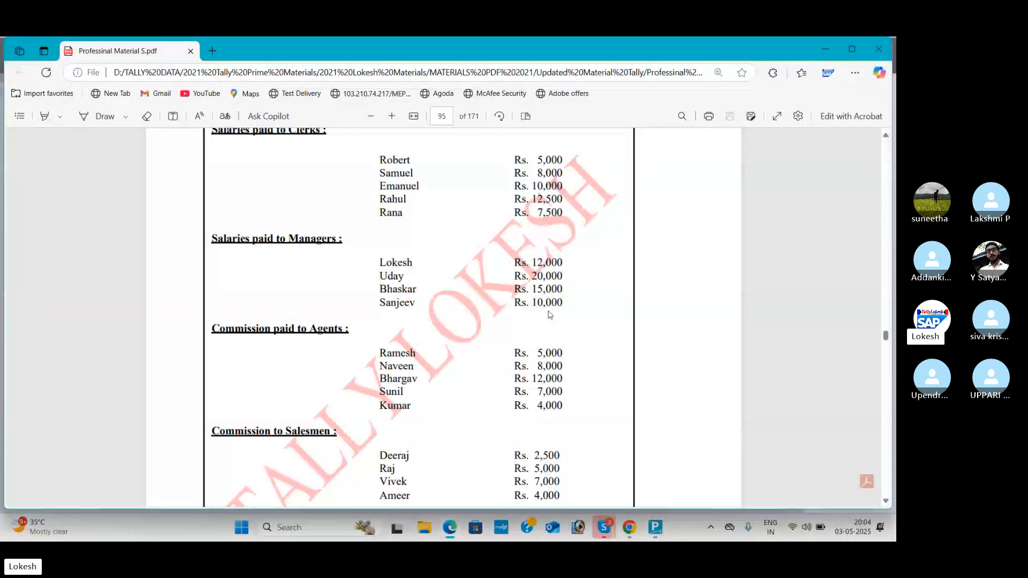
pyautogui.hotkey('alt', 'Tab')
pyautogui.write('000')
pyautogui.press('BackSpace')
pyautogui.press('BackSpace')
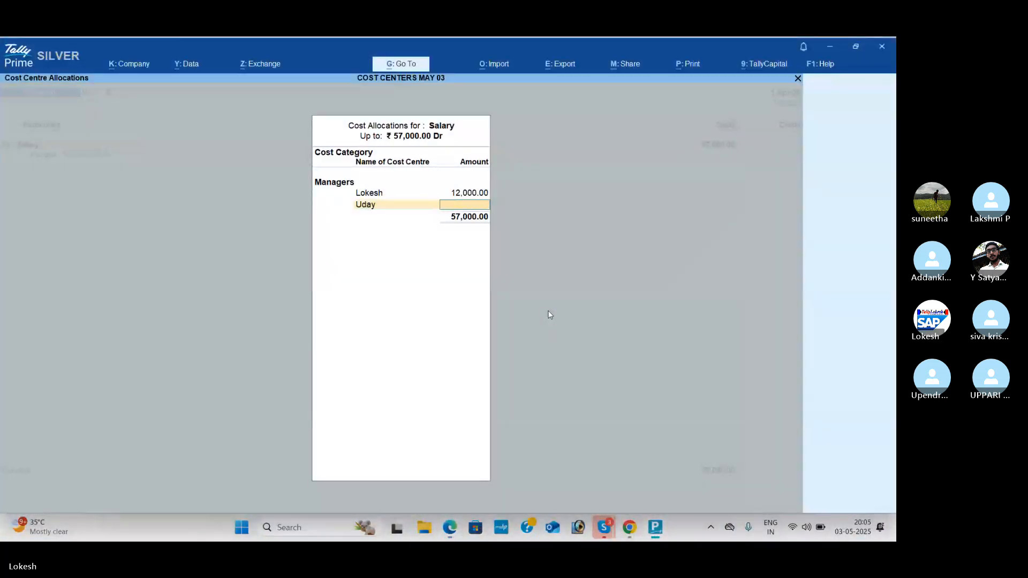
pyautogui.write('20,000')
pyautogui.press('Return')
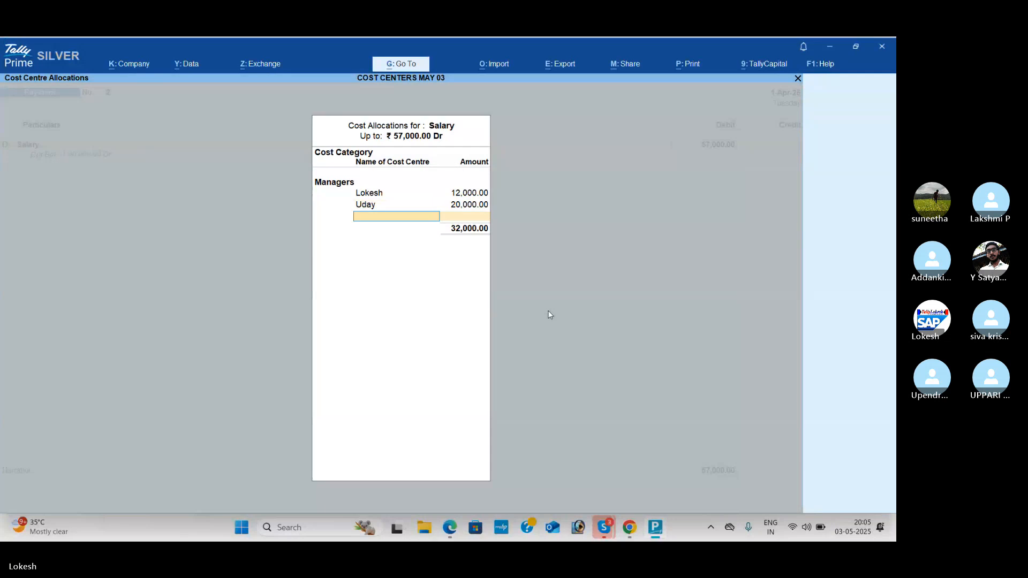
# Step: Check the PDF and allocate 5,000 of the Salary amount to the third listed manager's cost centre
pyautogui.hotkey('alt', 'Tab')
pyautogui.hotkey('alt', 'Tab')
pyautogui.write('B')
pyautogui.press('Return')
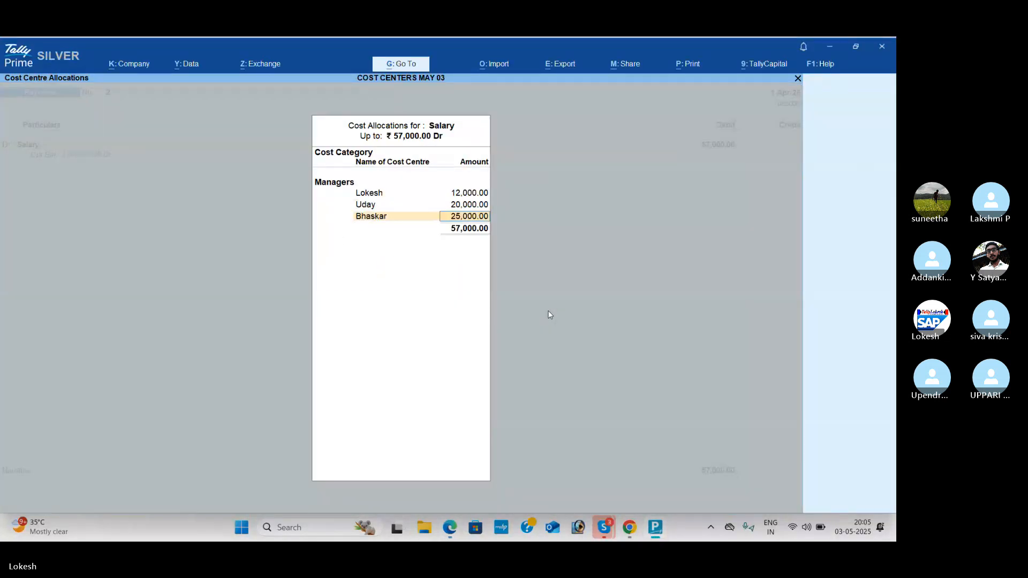
pyautogui.hotkey('alt', 'Tab')
# Step: Allocate the remaining 20,000 of the Salary amount to the fourth listed manager and accept the cost allocations
pyautogui.hotkey('alt', 'Tab')
pyautogui.write('5,000')
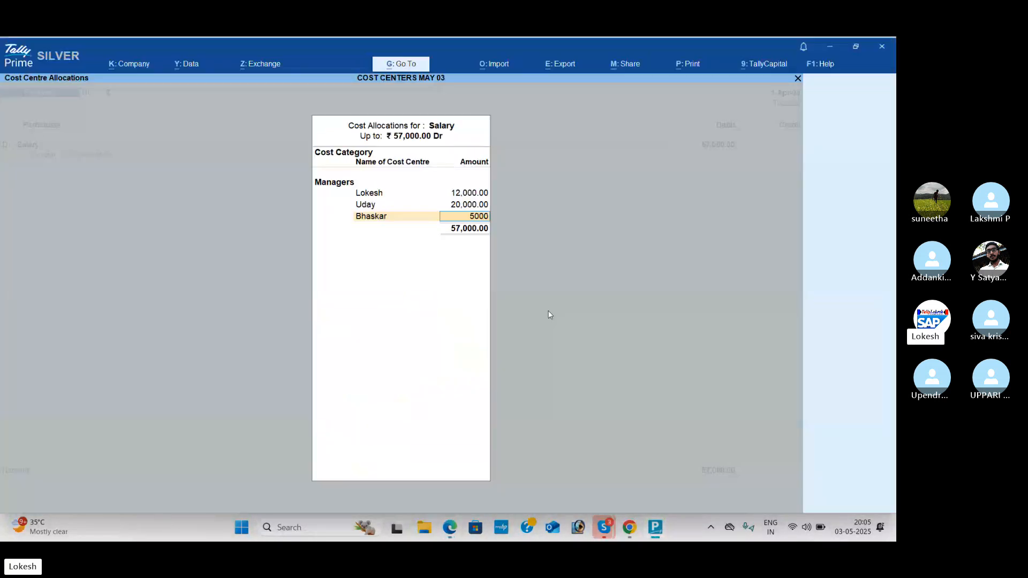
pyautogui.press('Return')
pyautogui.hotkey('alt', 'Tab')
pyautogui.hotkey('alt', 'Tab')
pyautogui.write('Sa')
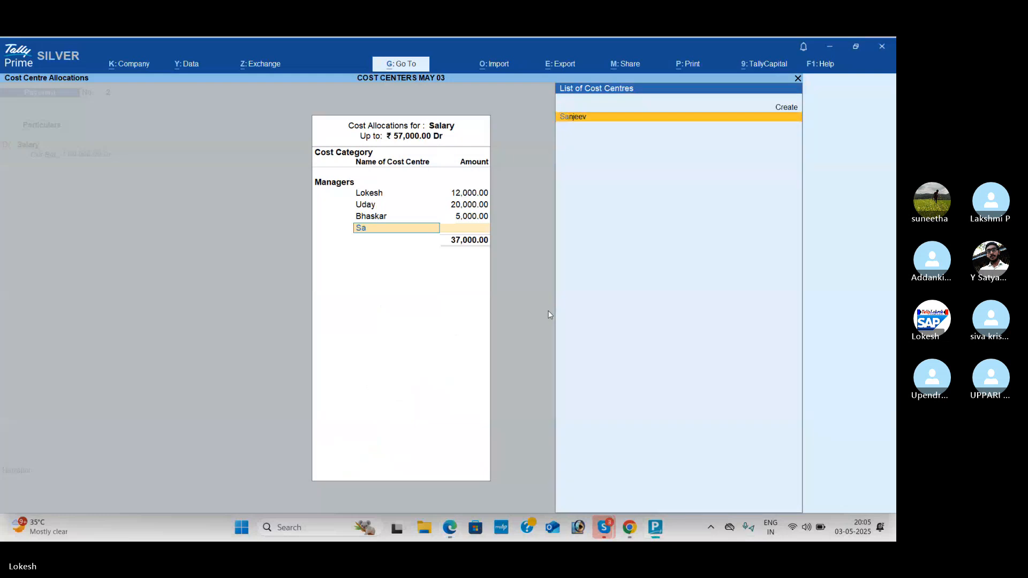
pyautogui.press('Return')
# Step: Credit Cash with 57,000 and save the managers' salary payment voucher without a narration
pyautogui.press('Return')
pyautogui.press('Return')
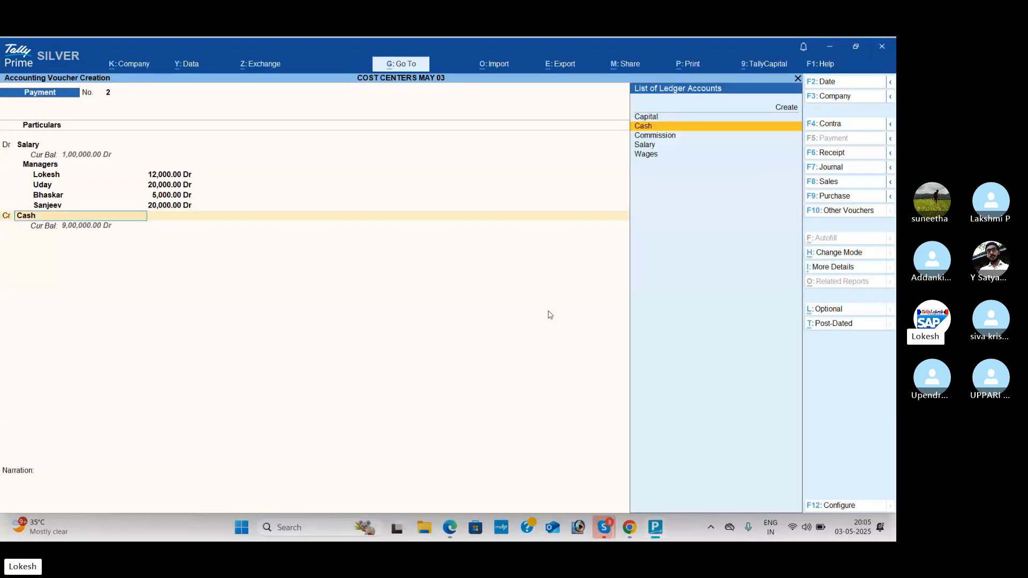
pyautogui.press('Return')
pyautogui.press('Return')
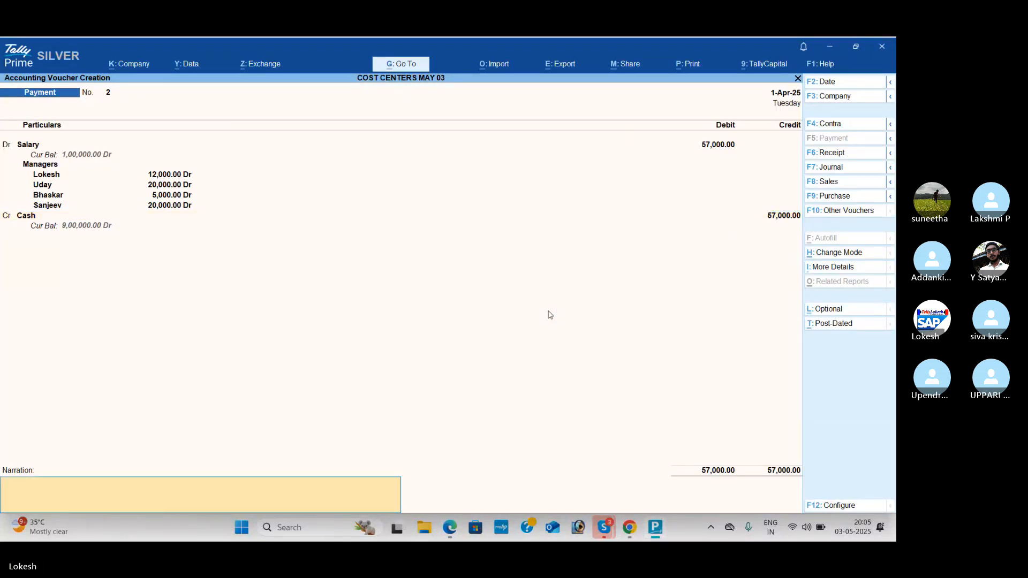
pyautogui.press('Return')
pyautogui.press('Return')
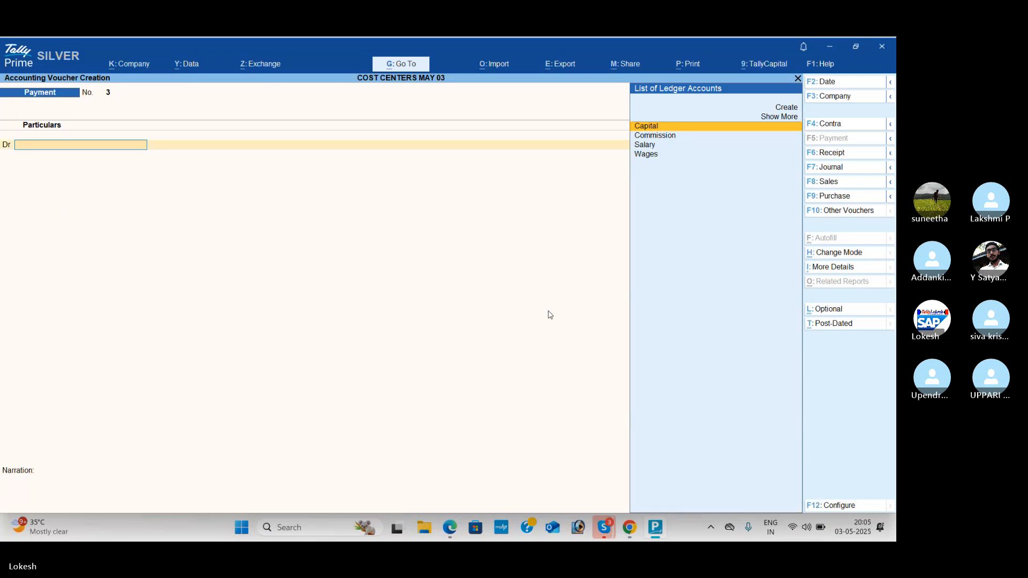
# Step: Check the agents' commissions in the PDF and debit Commission with 36,000 in the new payment voucher
pyautogui.hotkey('alt', 'Tab')
pyautogui.scroll(-4, 415, 383)
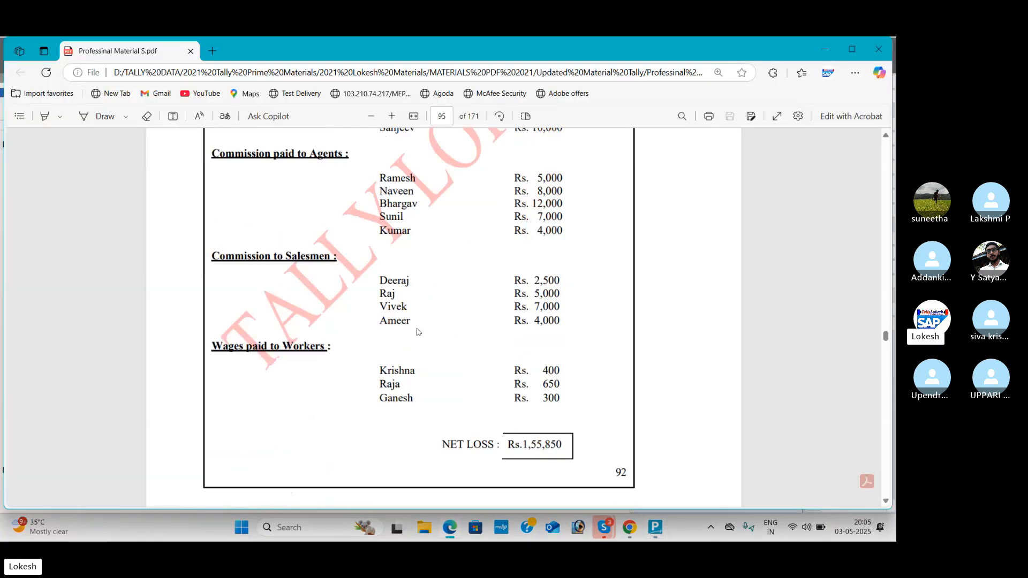
pyautogui.hotkey('alt', 'Tab')
pyautogui.write('c')
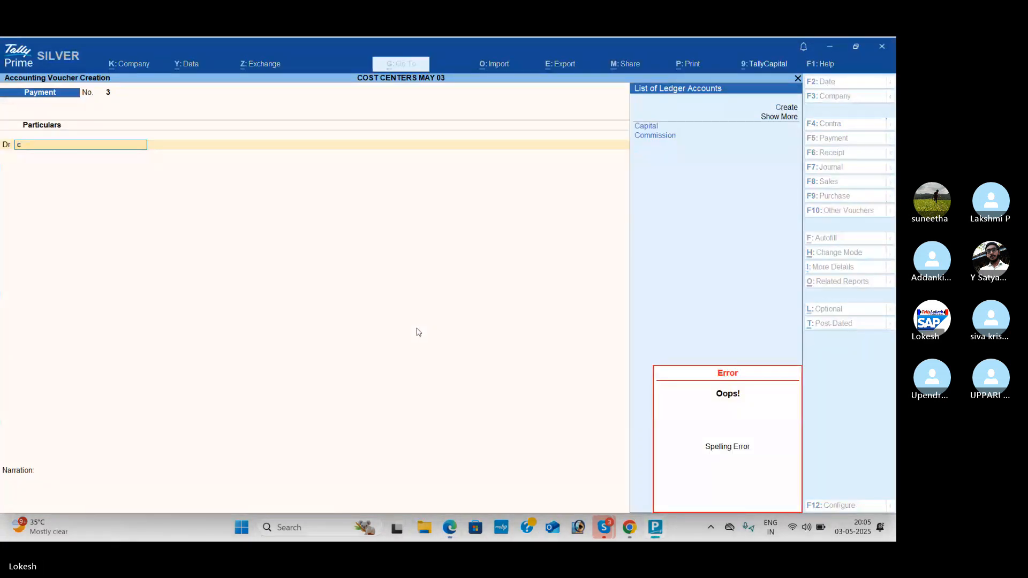
pyautogui.press('Down')
pyautogui.press('Return')
pyautogui.hotkey('alt', 'Tab')
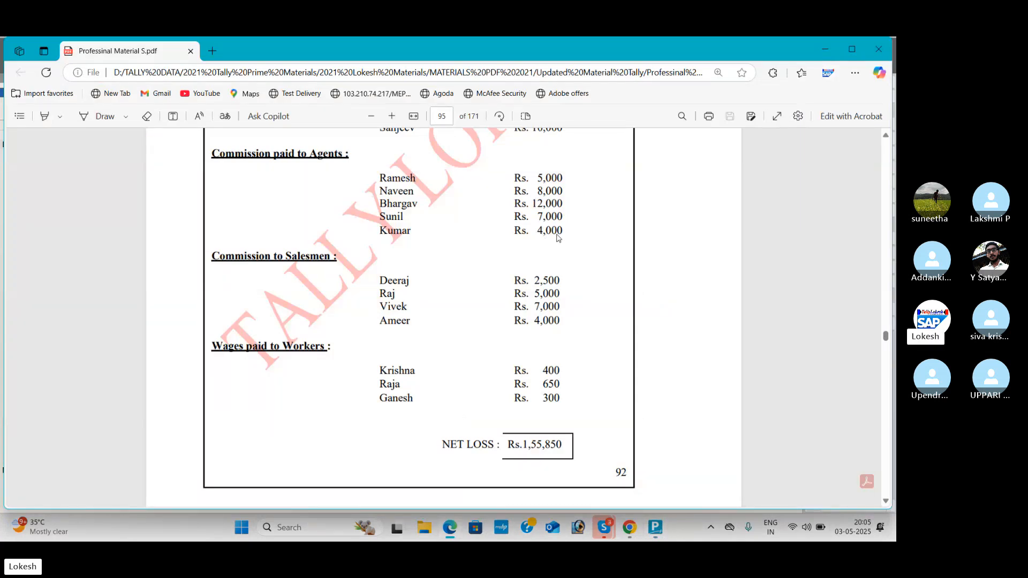
pyautogui.hotkey('alt', 'Tab')
pyautogui.write('36000')
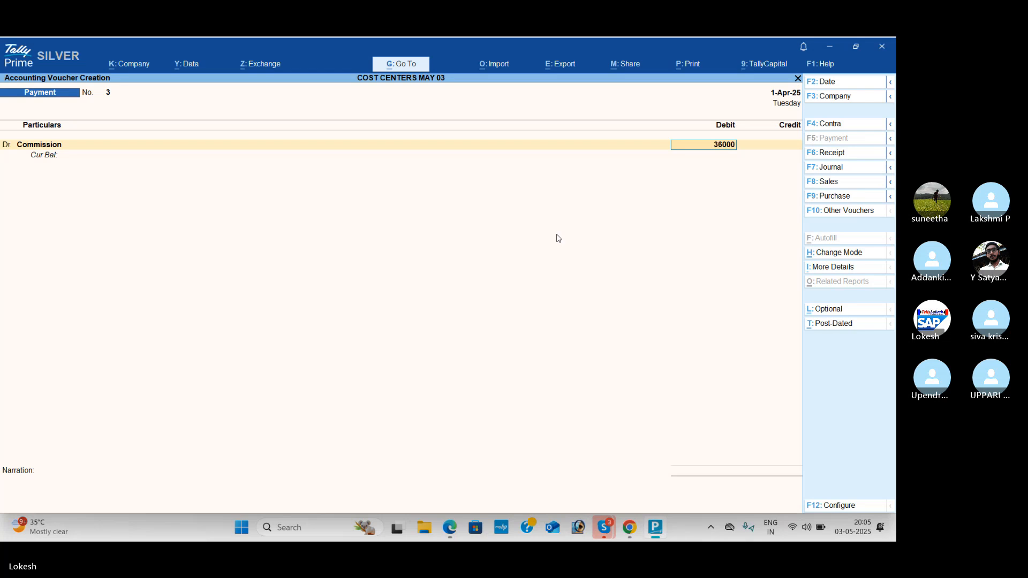
pyautogui.press('Return')
# Step: Check the PDF and choose Agents as the cost category for the Commission allocation
pyautogui.hotkey('alt', 'Tab')
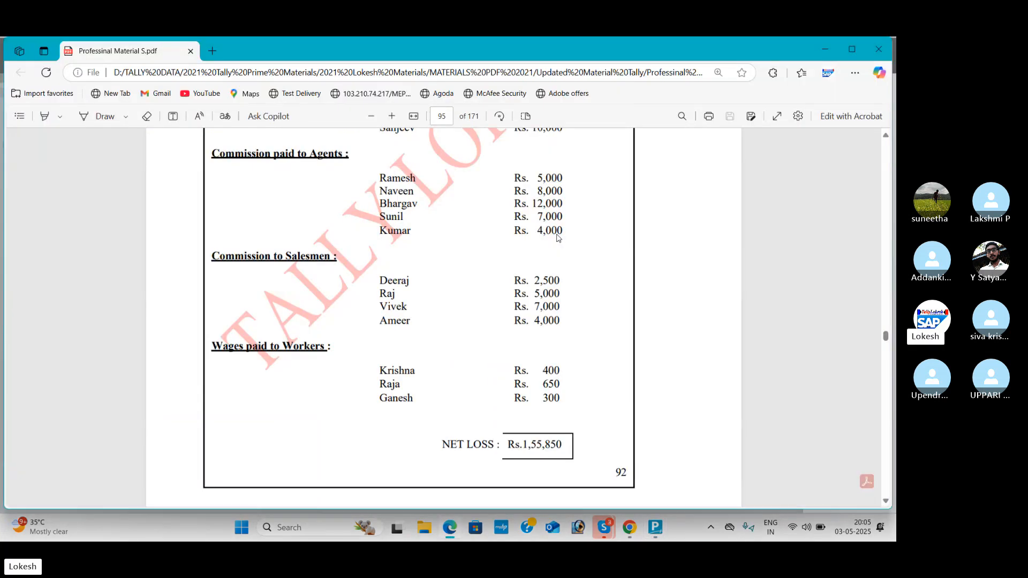
pyautogui.hotkey('alt', 'Tab')
pyautogui.write('Ag')
pyautogui.press('Return')
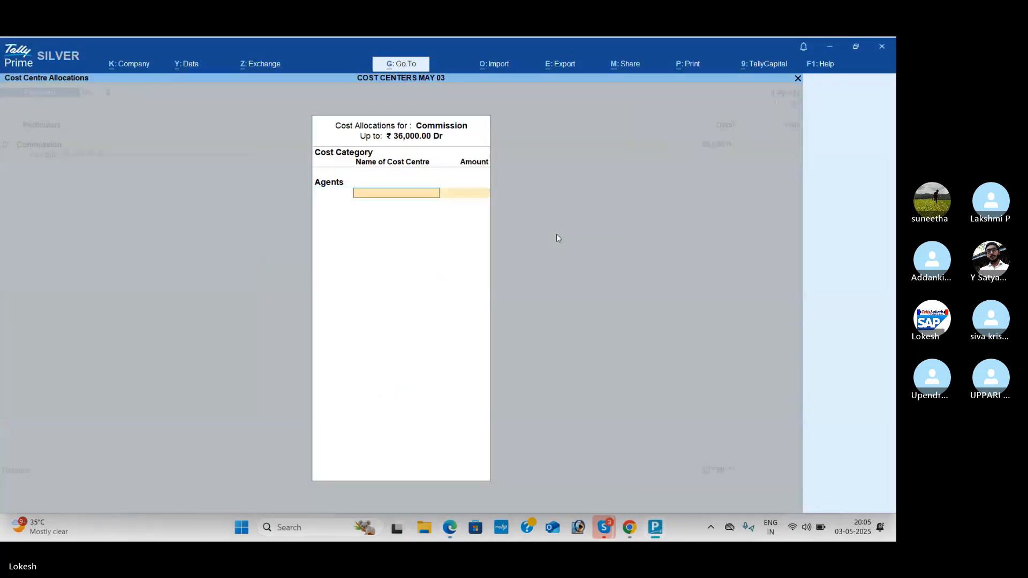
# Step: Check the PDF and allocate 5,000 of the Commission amount to the first listed agent's cost centre
pyautogui.hotkey('alt', 'Tab')
pyautogui.hotkey('alt', 'Tab')
pyautogui.write('Ram')
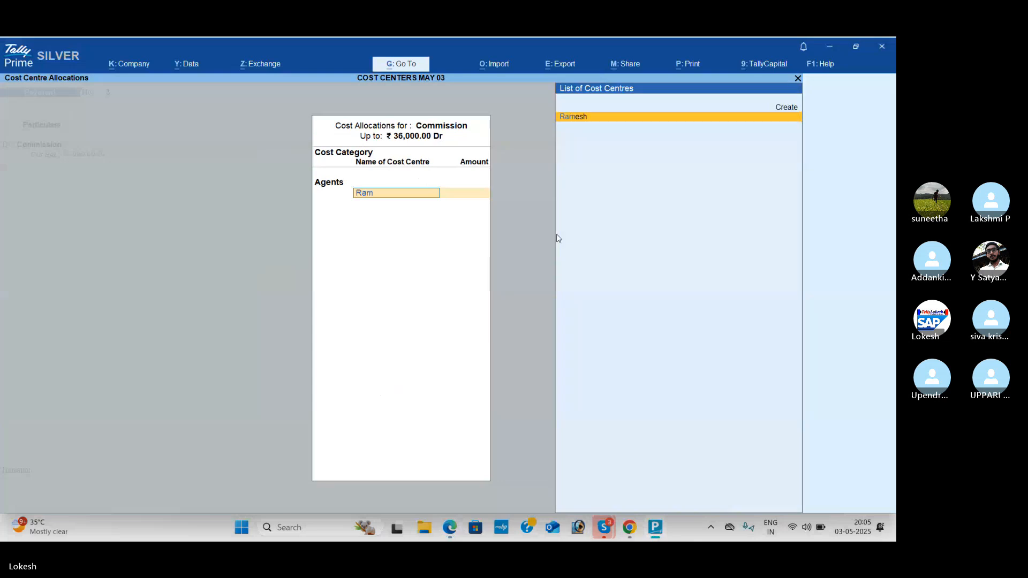
pyautogui.press('Return')
pyautogui.hotkey('alt', 'Tab')
pyautogui.hotkey('alt', 'Tab')
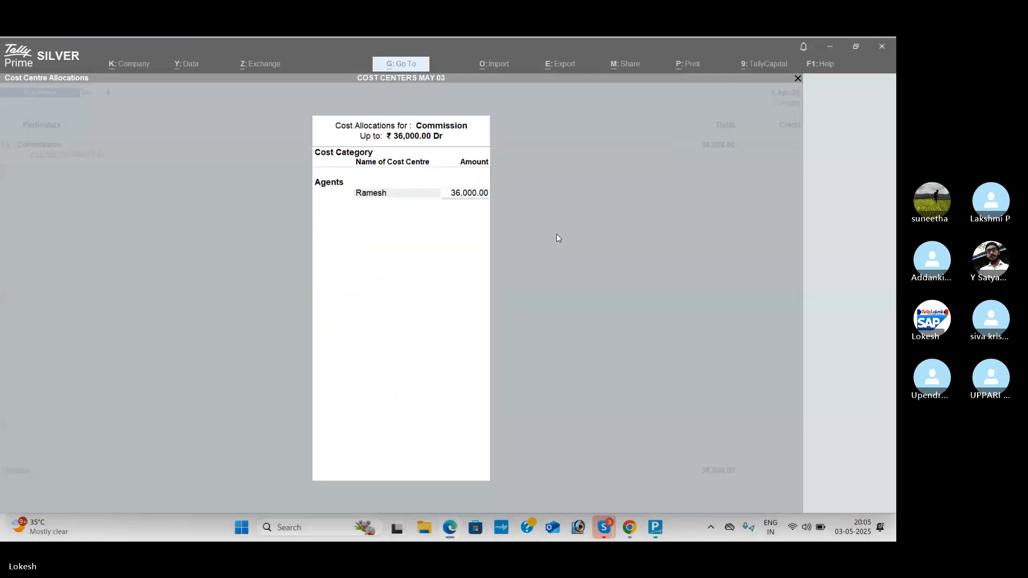
pyautogui.press('Return')
pyautogui.press('BackSpace')
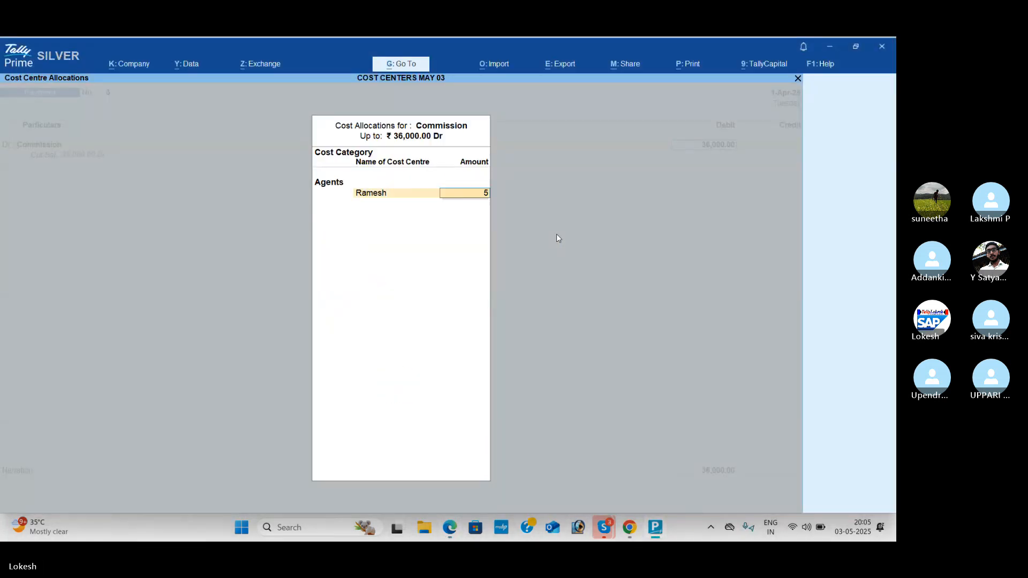
pyautogui.write('5000')
pyautogui.press('Return')
# Step: Check the PDF and allocate 8,000 of the Commission amount to the second listed agent's cost centre
pyautogui.hotkey('alt', 'Tab')
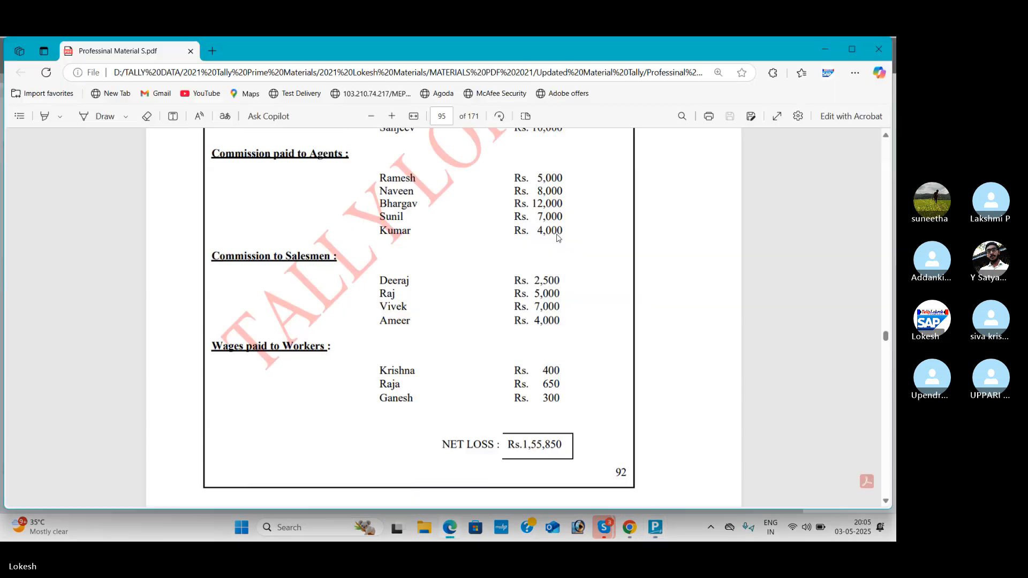
pyautogui.hotkey('alt', 'Tab')
pyautogui.write('N')
pyautogui.press('Return')
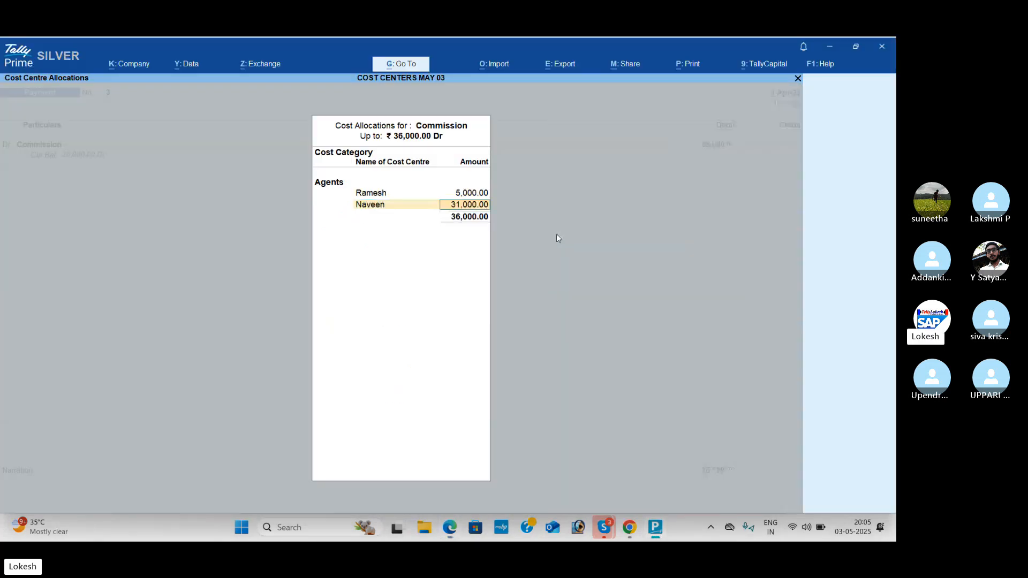
pyautogui.hotkey('alt', 'Tab')
# Step: Check the PDF and allocate 12,000 of the Commission amount to the third listed agent's cost centre
pyautogui.hotkey('alt', 'Tab')
pyautogui.write('8000')
pyautogui.press('Return')
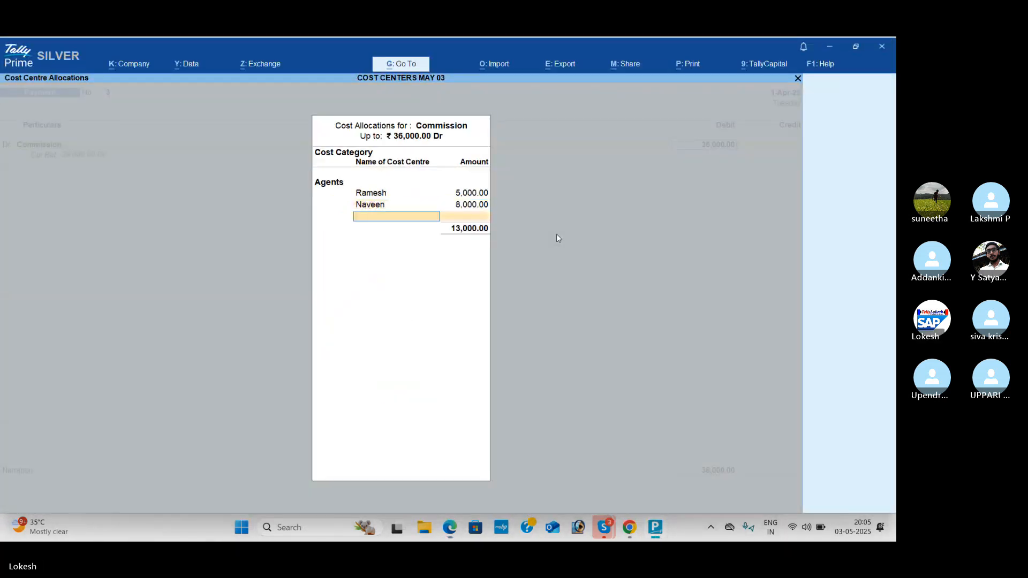
pyautogui.hotkey('alt', 'Tab')
pyautogui.hotkey('alt', 'Tab')
pyautogui.write('B')
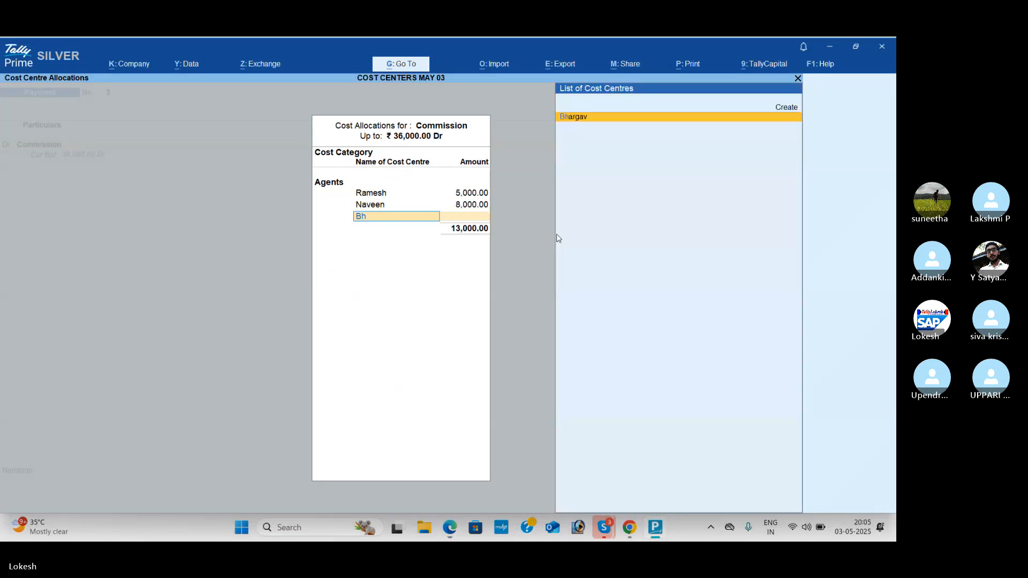
pyautogui.press('Return')
# Step: Check the PDF and allocate 7,000 of the Commission amount to the fourth listed agent's cost centre
pyautogui.hotkey('alt', 'Tab')
pyautogui.hotkey('alt', 'Tab')
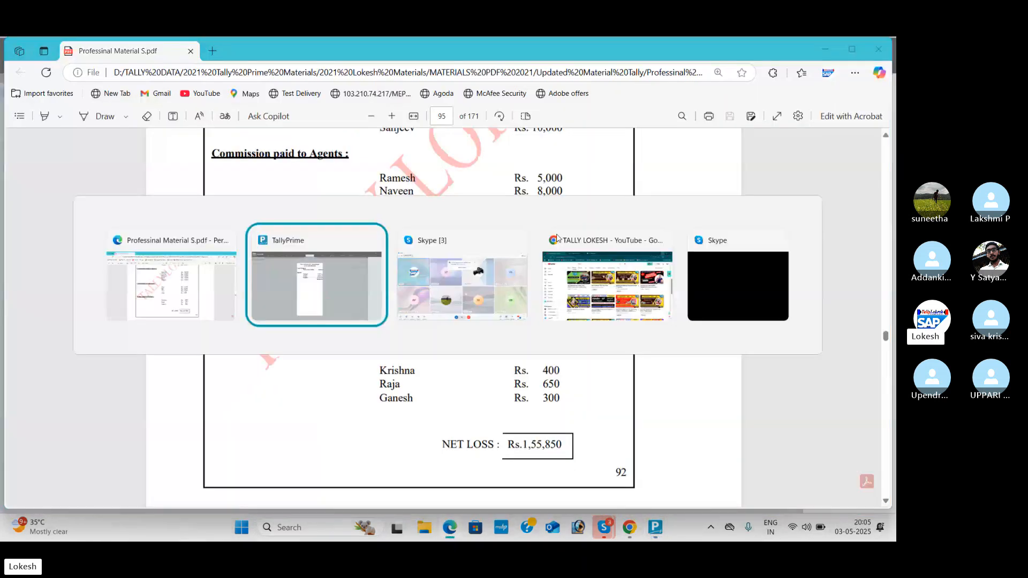
pyautogui.write('12000')
pyautogui.press('Return')
pyautogui.hotkey('alt', 'Tab')
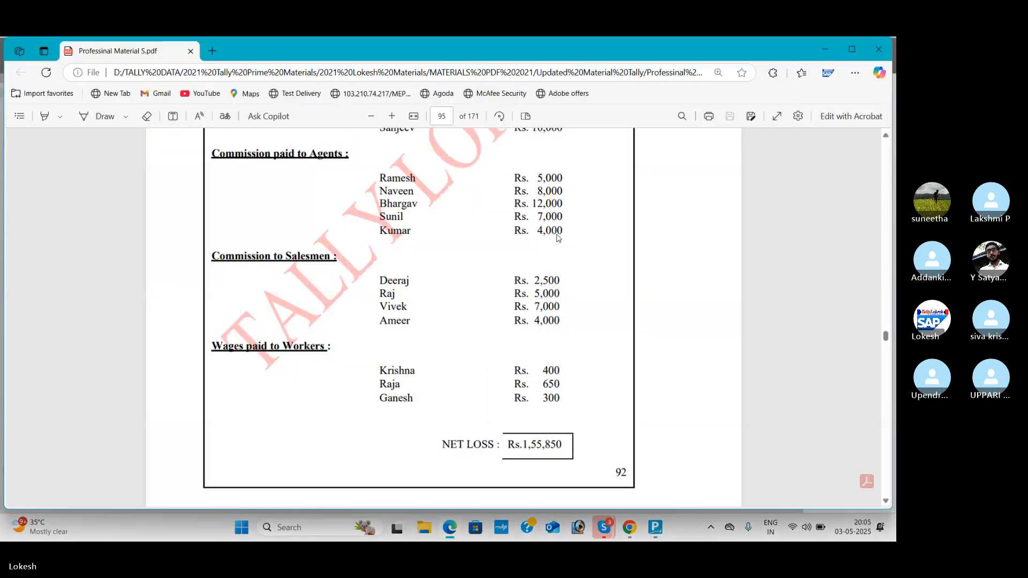
pyautogui.hotkey('alt', 'Tab')
pyautogui.write('S')
pyautogui.press('Return')
pyautogui.hotkey('alt', 'Tab')
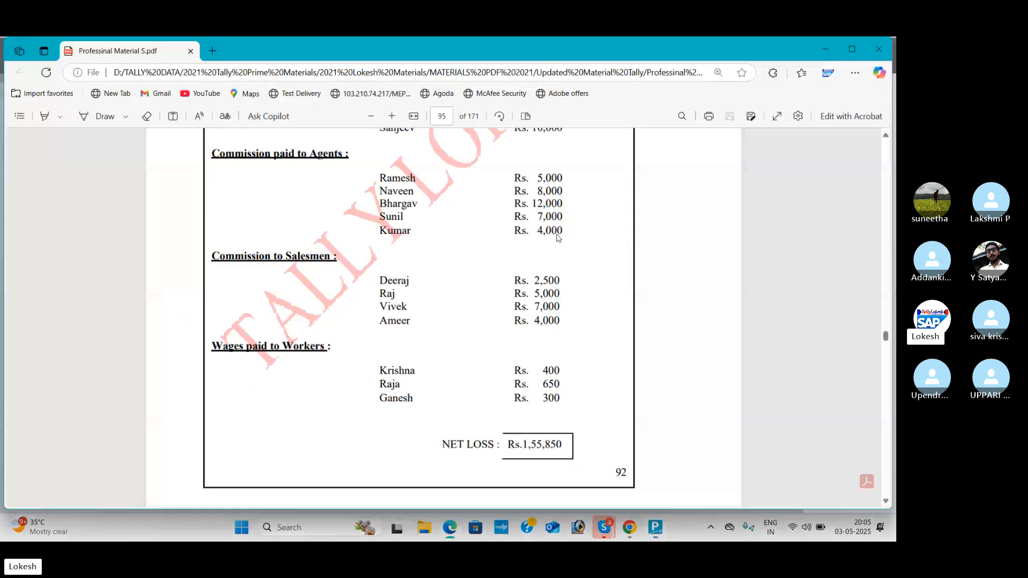
pyautogui.hotkey('alt', 'Tab')
pyautogui.write('7000')
pyautogui.press('Return')
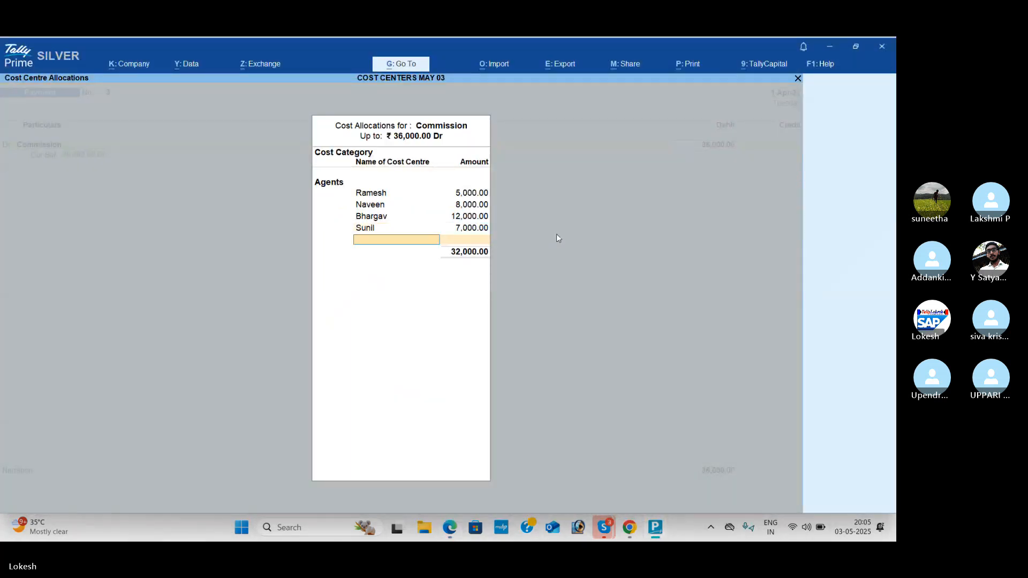
# Step: Check the PDF and allocate the remaining 4,000 of the Commission amount to the fifth listed agent's cost centre
pyautogui.hotkey('alt', 'Tab')
pyautogui.hotkey('alt', 'Tab')
pyautogui.write('K')
pyautogui.press('Return')
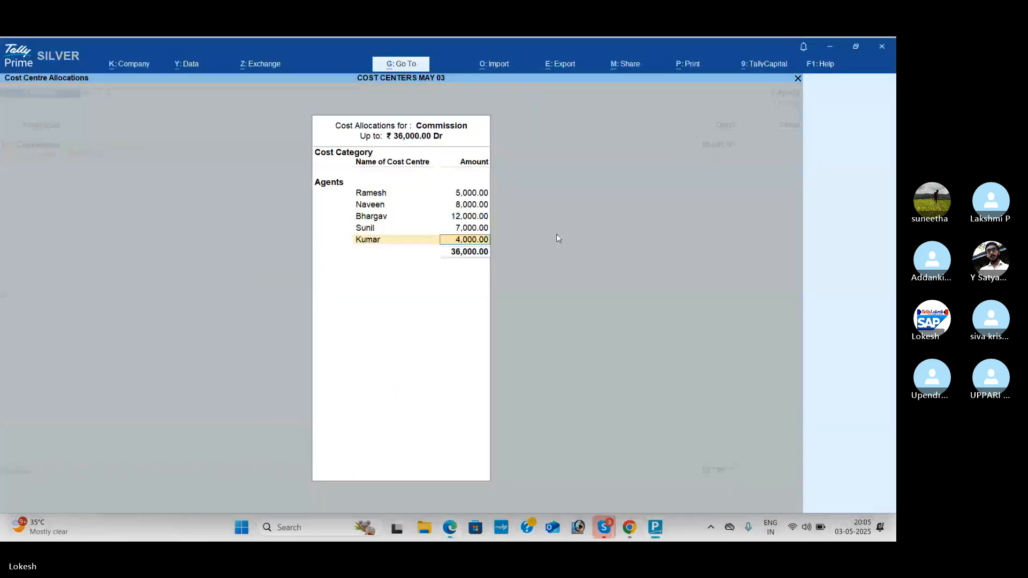
pyautogui.press('Return')
# Step: Credit Cash with 36,000 and save the agents' Commission payment voucher
pyautogui.press('Return')
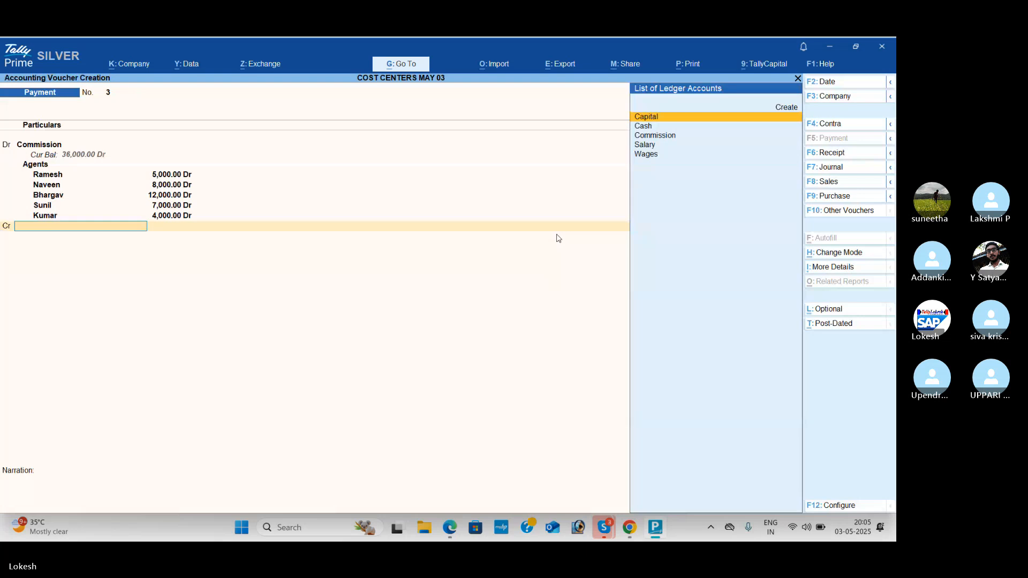
pyautogui.press('Down')
pyautogui.press('Return')
pyautogui.press('Return')
pyautogui.press('Return')
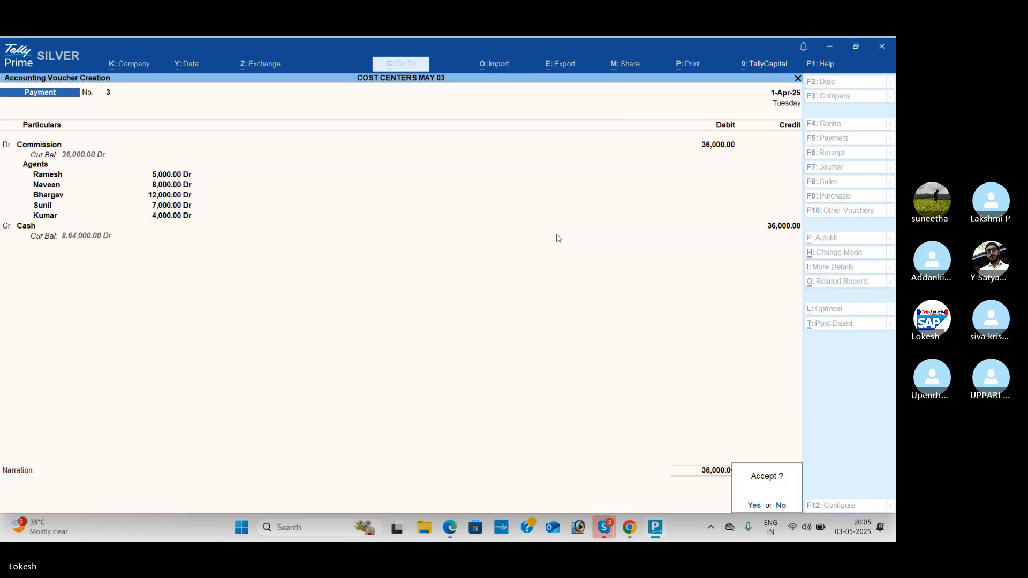
pyautogui.press('Return')
# Step: In a new payment voucher, debit Commission with 18,500, the total of the salesmen's commissions in the PDF
pyautogui.write('Com')
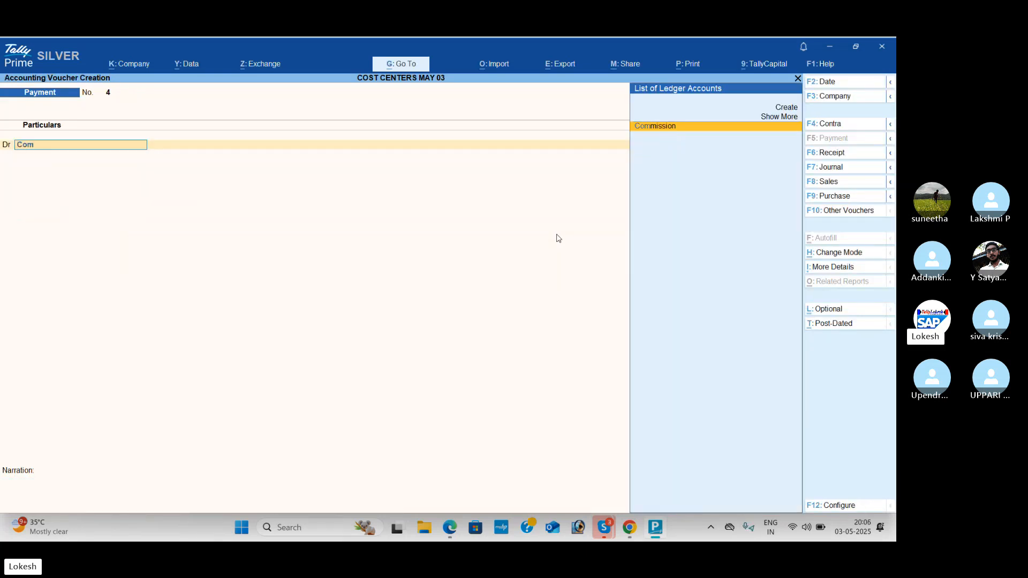
pyautogui.press('Return')
pyautogui.hotkey('alt', 'Tab')
pyautogui.scroll(-3, 557, 249)
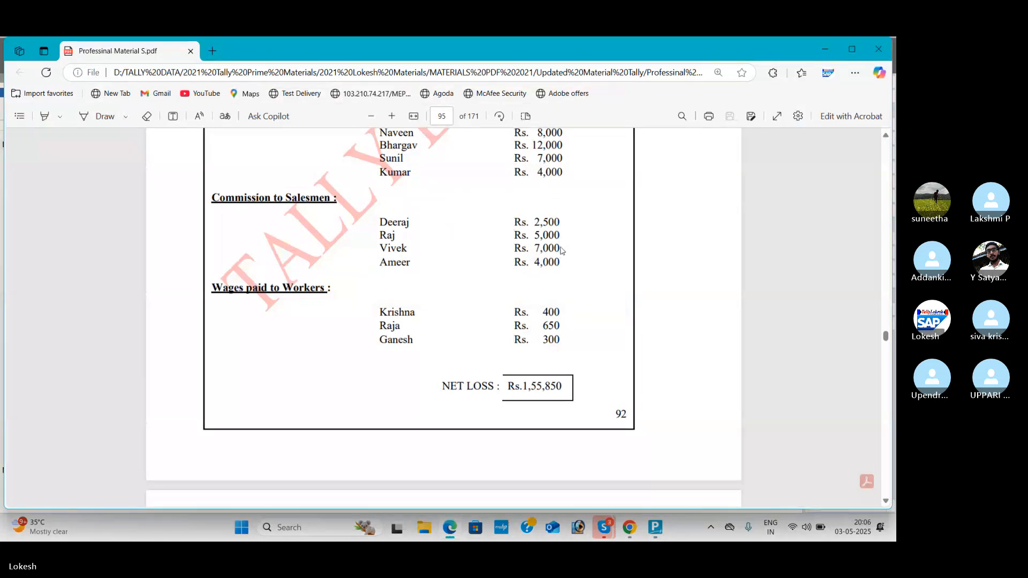
pyautogui.hotkey('alt', 'Tab')
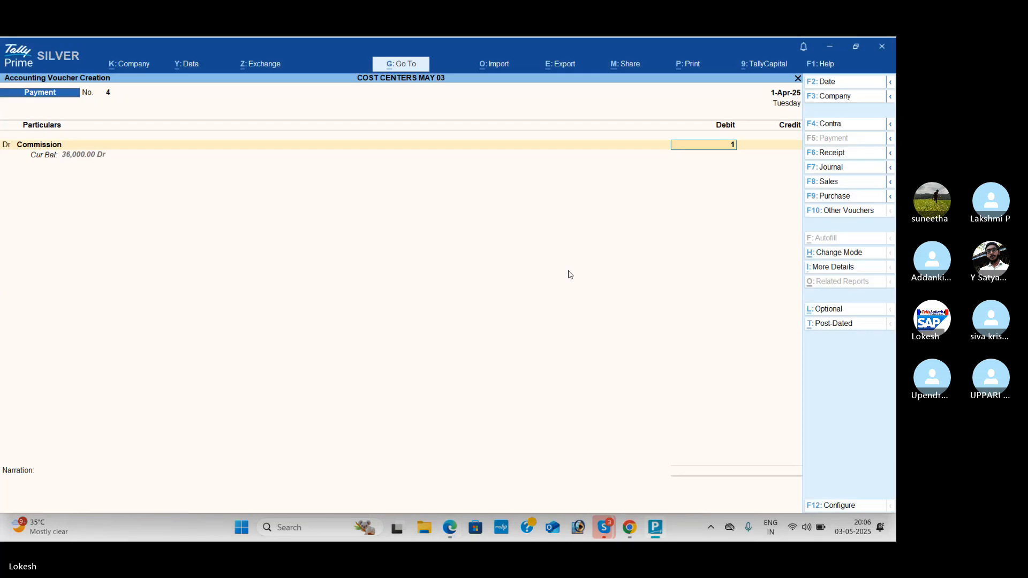
pyautogui.press('Return')
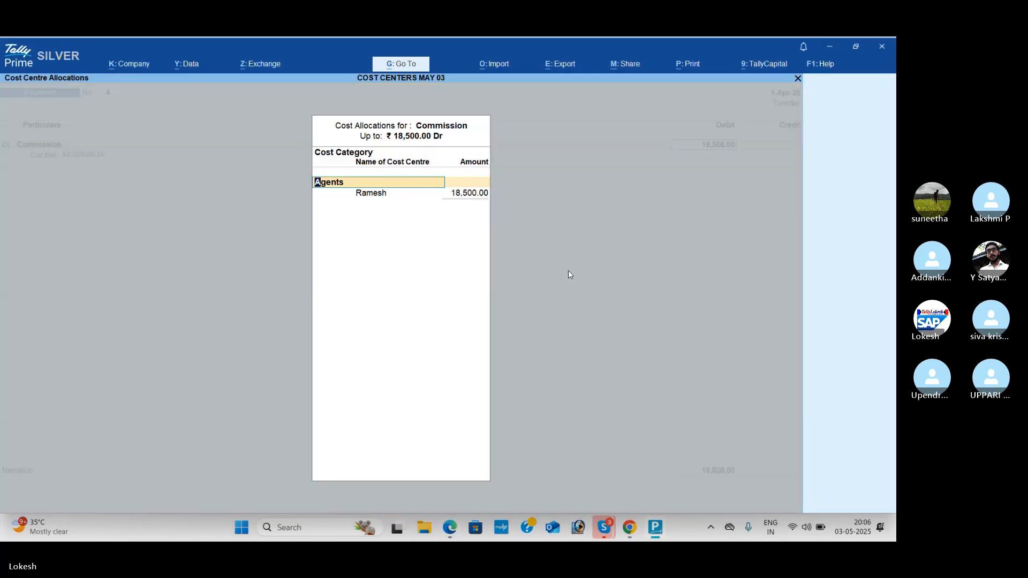
# Step: Choose the Salesmen cost category and allocate 2,500 of the Commission to the first salesman listed in the PDF
pyautogui.write('s')
pyautogui.press('Return')
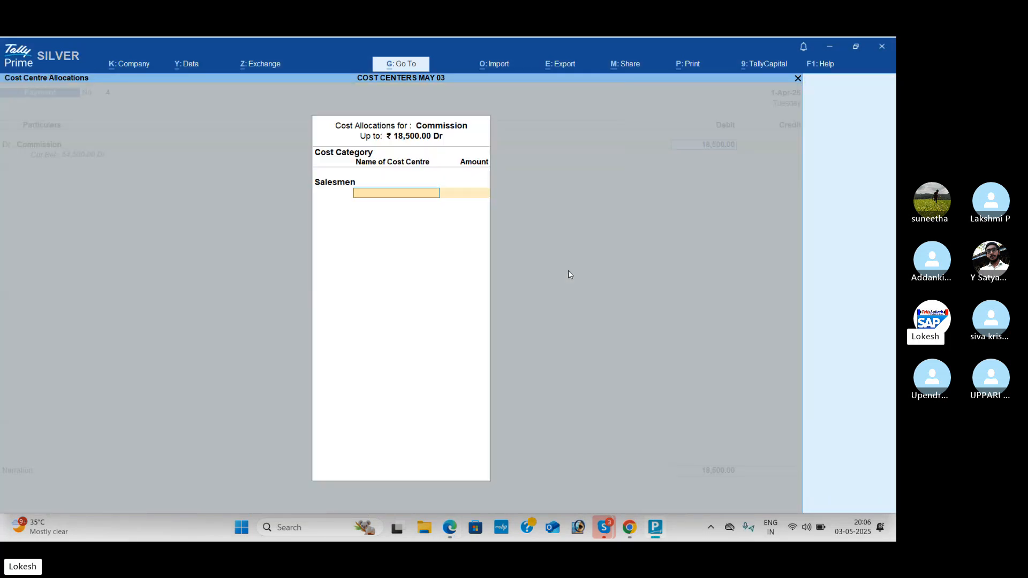
pyautogui.hotkey('alt', 'Tab')
pyautogui.hotkey('alt', 'Tab')
pyautogui.press('Return')
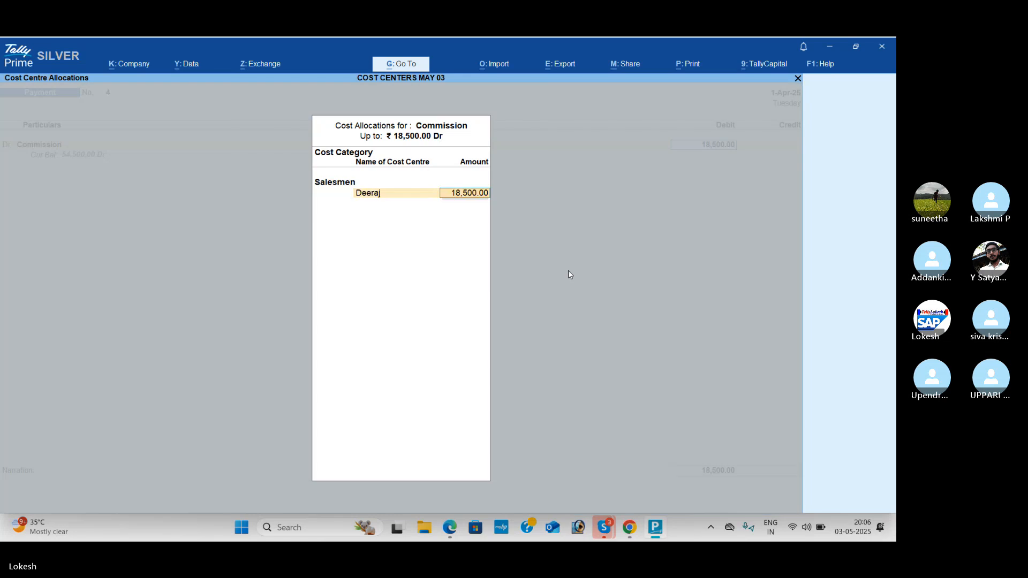
# Step: Check the PDF and allocate 5,000 of the Commission amount to the second listed salesman's cost centre
pyautogui.hotkey('alt', 'Tab')
pyautogui.hotkey('alt', 'Tab')
pyautogui.write('2500')
pyautogui.press('Return')
pyautogui.hotkey('alt', 'Tab')
pyautogui.hotkey('alt', 'Tab')
pyautogui.write('raj')
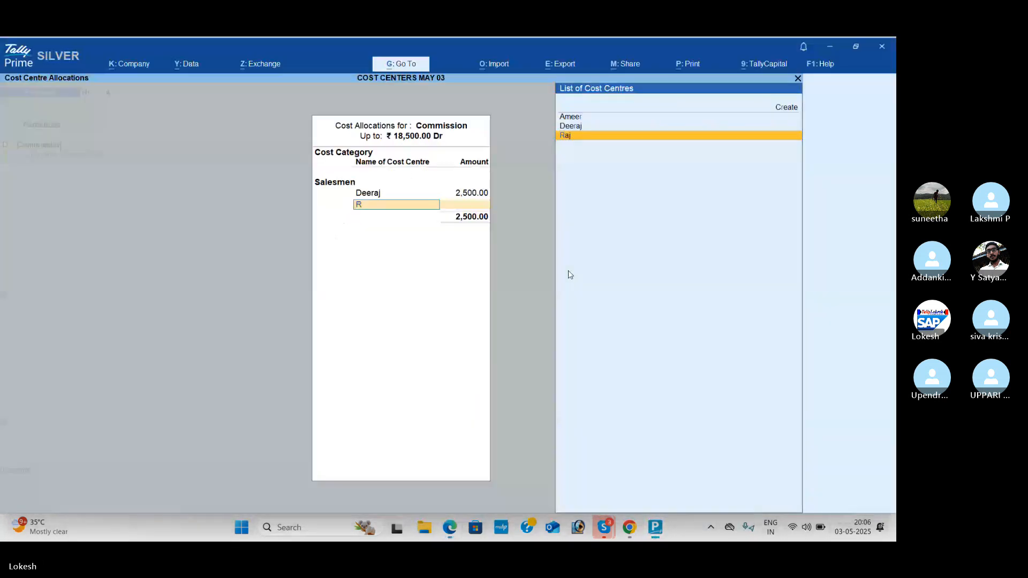
pyautogui.press('Return')
pyautogui.hotkey('alt', 'Tab')
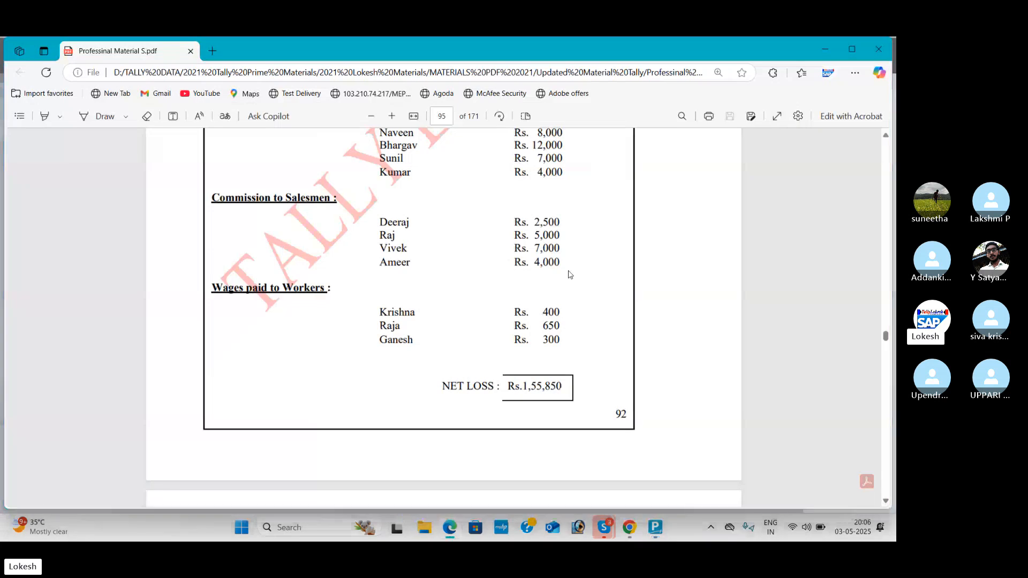
# Step: Check the PDF and allocate 7,000 of the Commission amount to the third listed salesman's cost centre
pyautogui.hotkey('alt', 'Tab')
pyautogui.write('5000')
pyautogui.press('Return')
pyautogui.hotkey('alt', 'Tab')
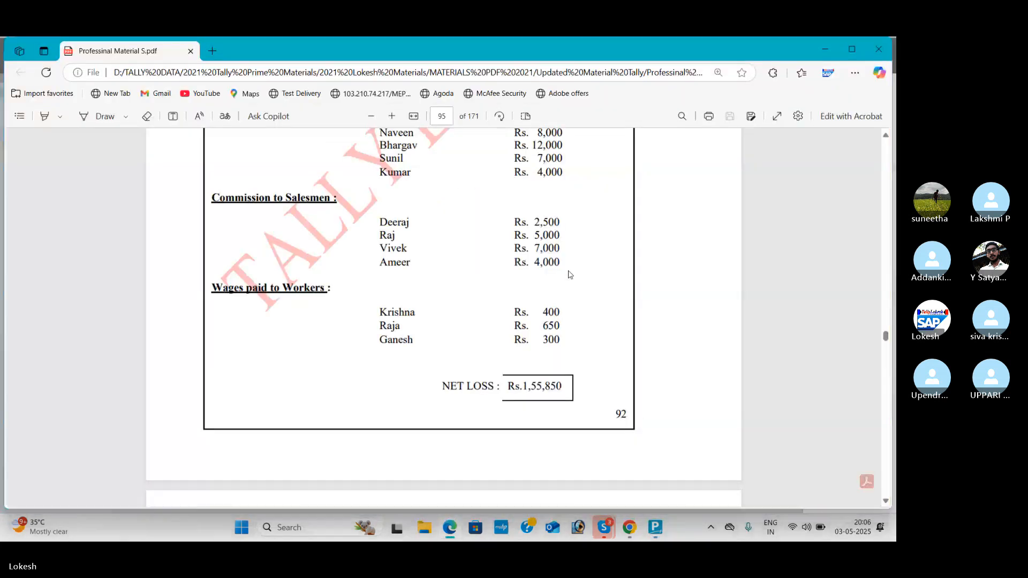
pyautogui.hotkey('alt', 'Tab')
pyautogui.write('V')
pyautogui.press('Return')
pyautogui.hotkey('alt', 'Tab')
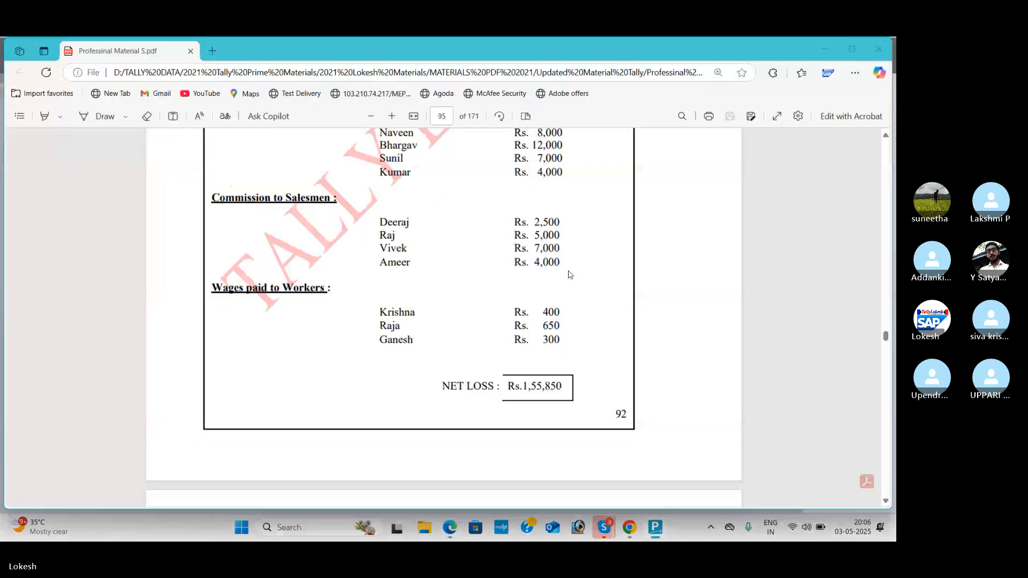
pyautogui.hotkey('alt', 'Tab')
pyautogui.write('7,000')
pyautogui.press('Return')
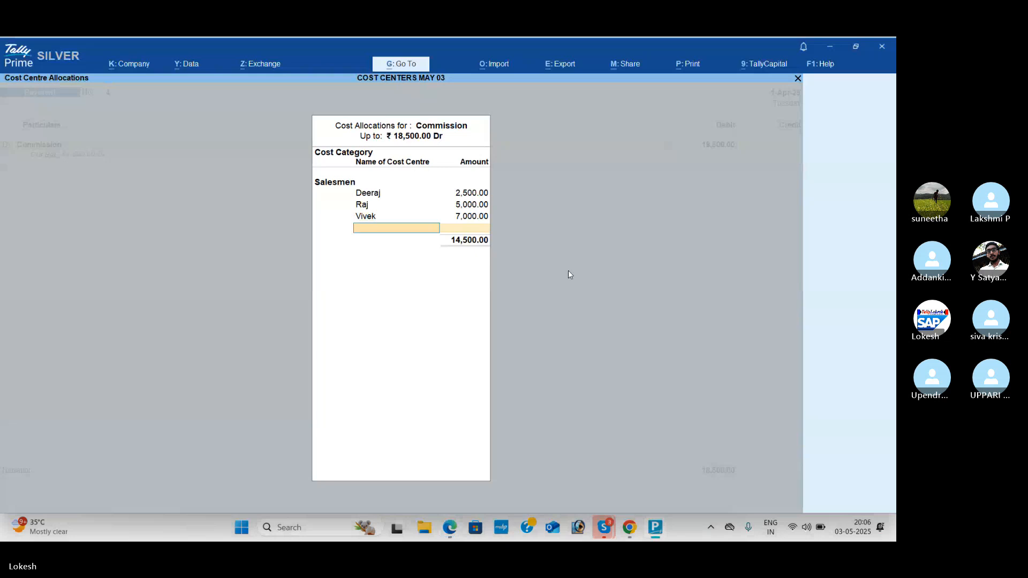
# Step: Check the PDF and allocate the remaining 4,000 of the Commission amount to the fourth listed salesman's cost centre
pyautogui.hotkey('alt', 'Tab')
pyautogui.hotkey('alt', 'Tab')
pyautogui.write('a')
pyautogui.press('Return')
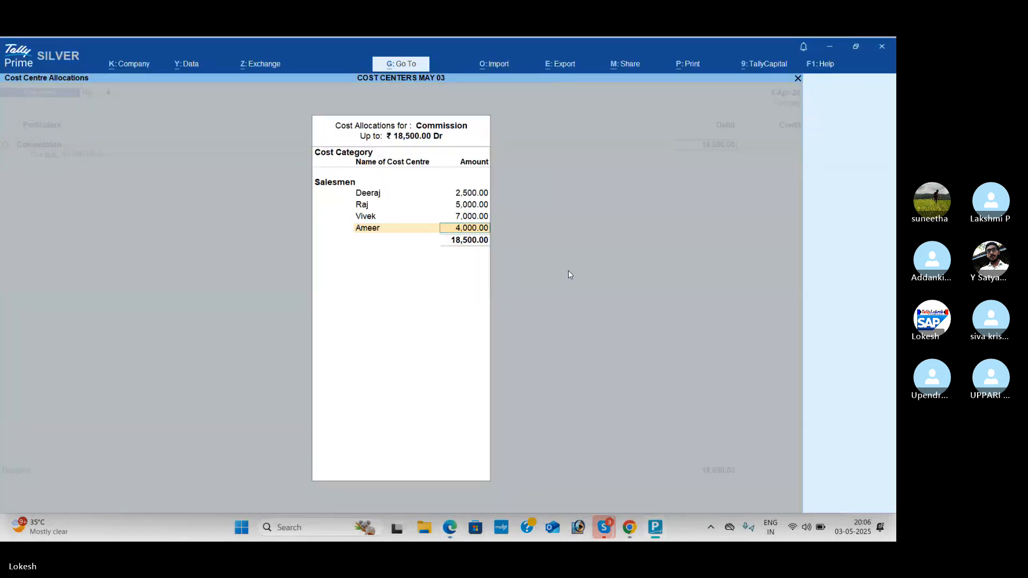
pyautogui.press('Return')
# Step: Credit Cash with 18,500 and save the salesmen's Commission payment voucher
pyautogui.press('Return')
# Step: In a new payment voucher, debit Wages with 1,350, the total of the workers' wages in the PDF
pyautogui.press('Return')
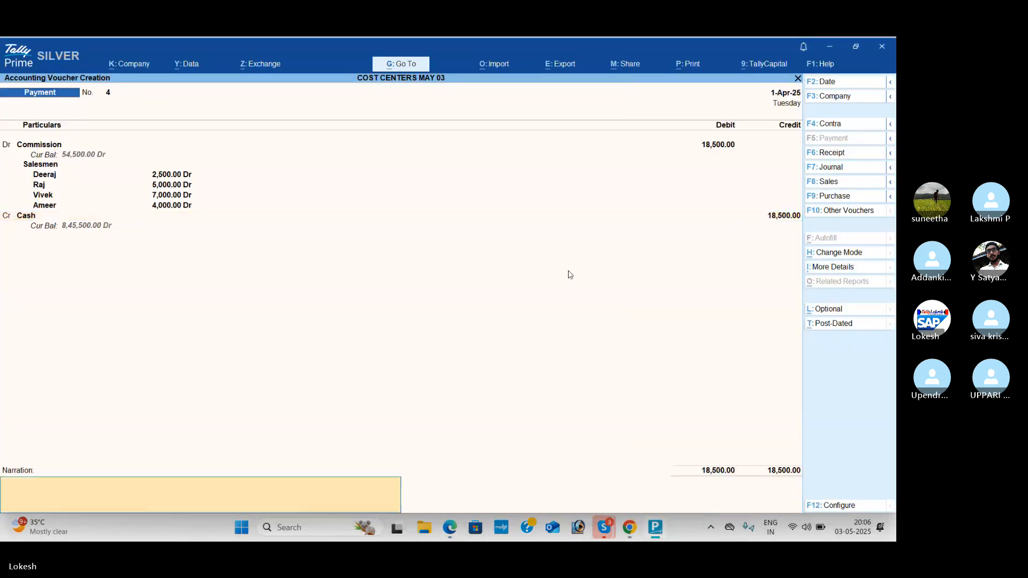
pyautogui.press('Return')
pyautogui.press('Return')
pyautogui.write('w')
pyautogui.press('Return')
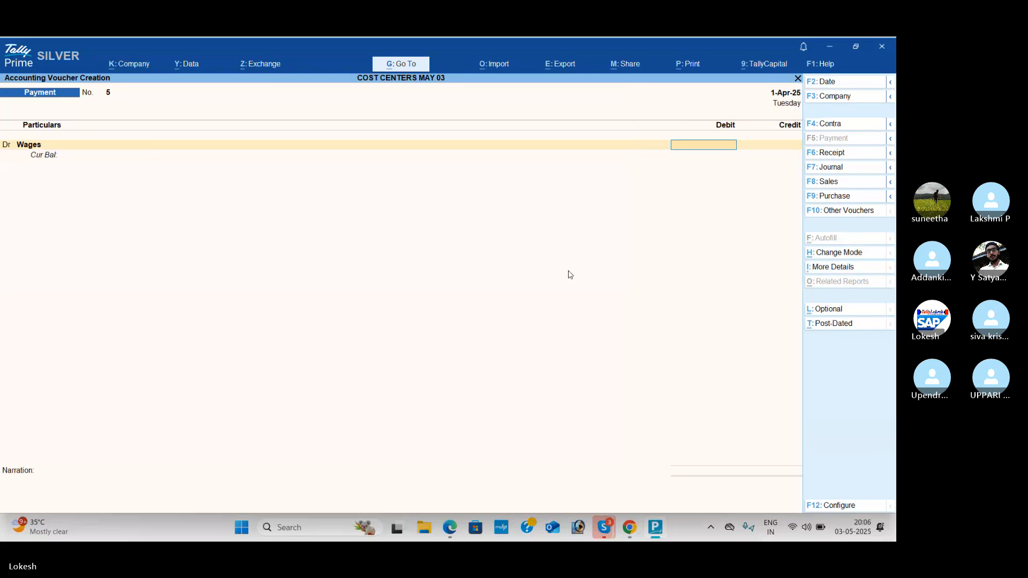
pyautogui.hotkey('alt', 'Tab')
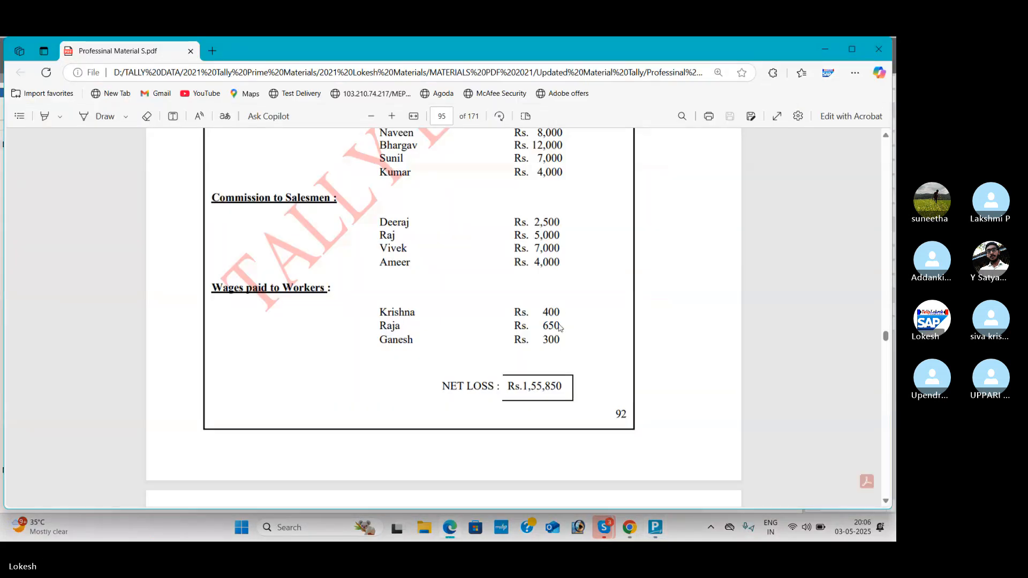
pyautogui.hotkey('alt', 'Tab')
pyautogui.write('1000')
pyautogui.press('Return')
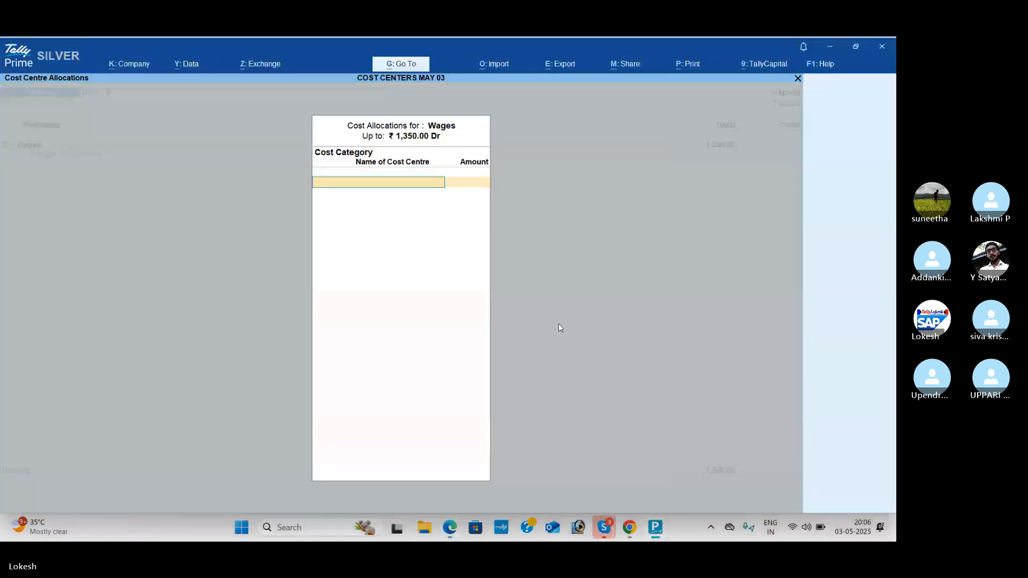
# Step: Choose the Workers cost category and allocate 400 of the Wages to the first worker listed in the PDF
pyautogui.hotkey('alt', 'Tab')
pyautogui.hotkey('alt', 'Tab')
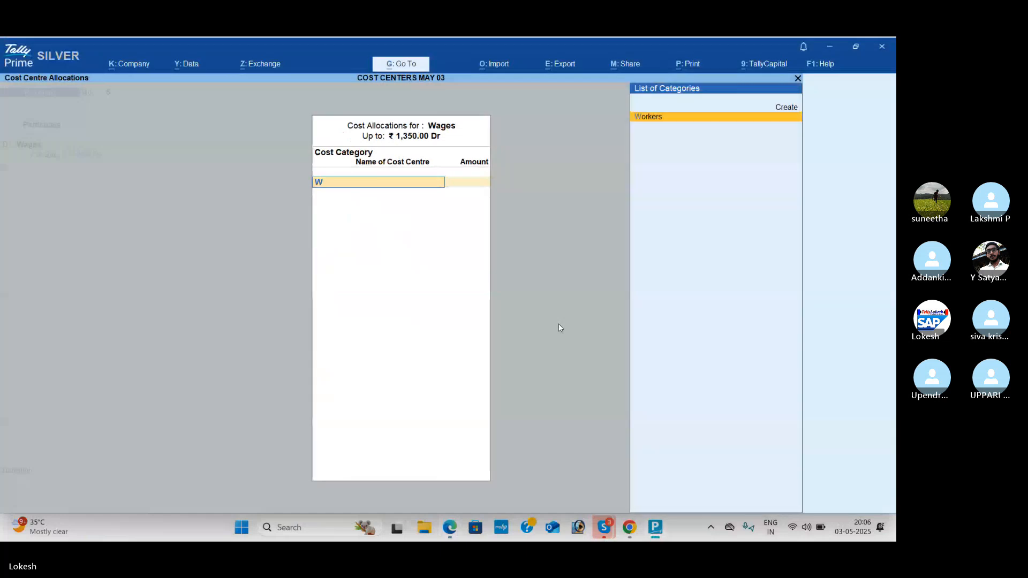
pyautogui.press('Return')
pyautogui.hotkey('alt', 'Tab')
pyautogui.hotkey('alt', 'Tab')
pyautogui.write('K')
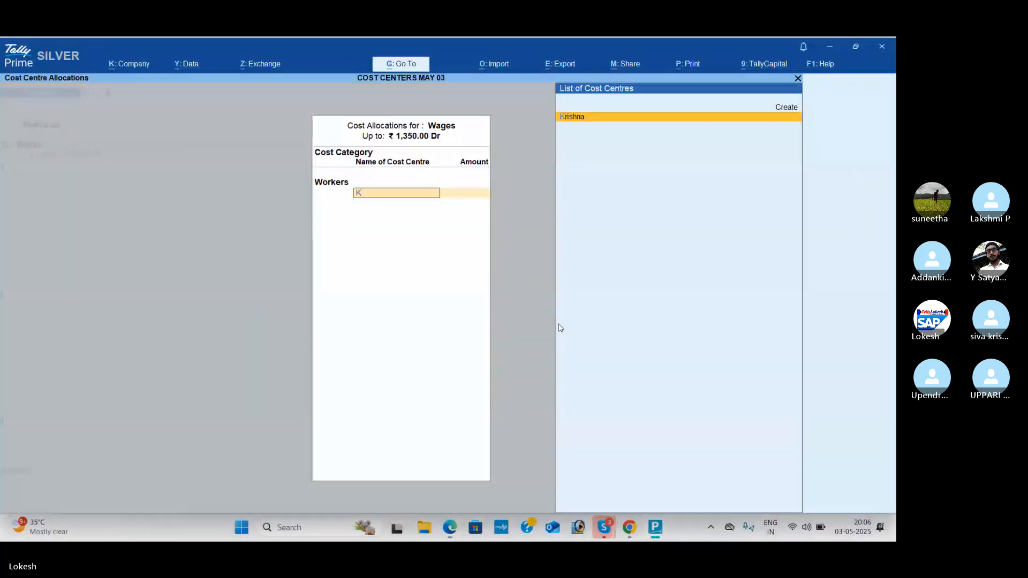
pyautogui.press('Return')
pyautogui.hotkey('alt', 'Tab')
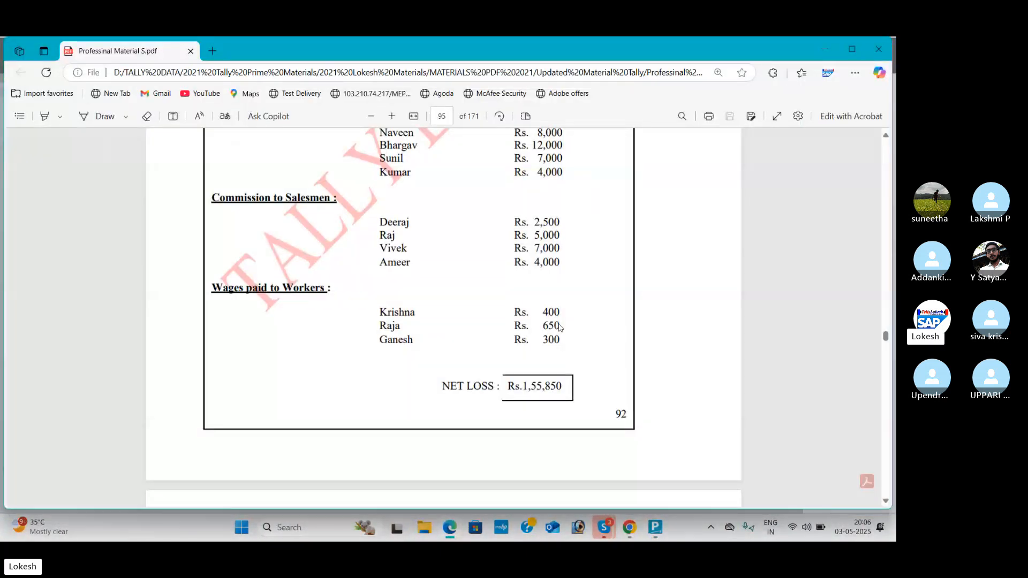
# Step: Check the PDF and allocate 650 of the Wages amount to the second listed worker's cost centre
pyautogui.hotkey('alt', 'Tab')
pyautogui.write('400')
pyautogui.press('Return')
pyautogui.hotkey('alt', 'Tab')
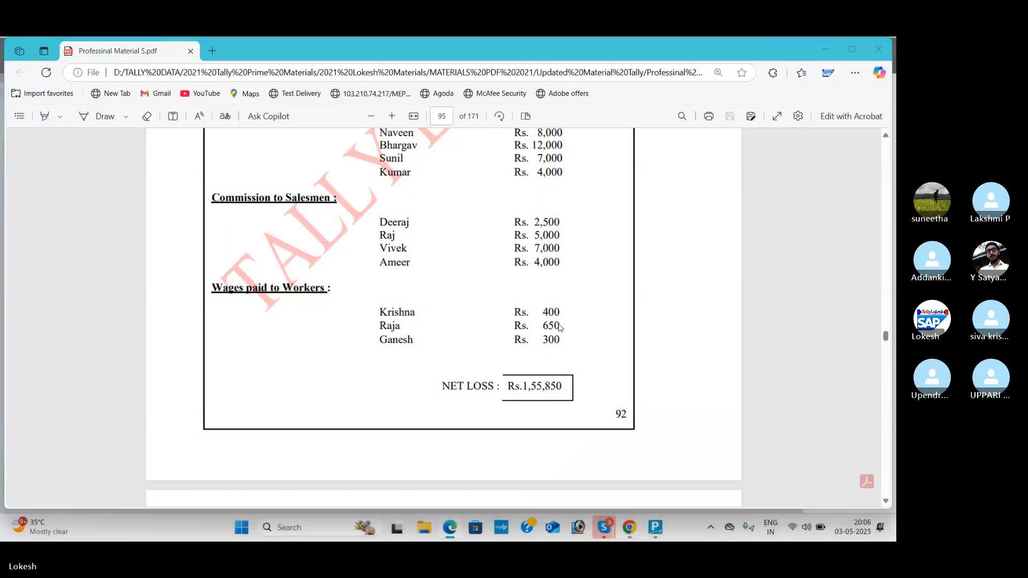
pyautogui.hotkey('alt', 'Tab')
pyautogui.write('Ra')
pyautogui.press('Return')
pyautogui.hotkey('alt', 'Tab')
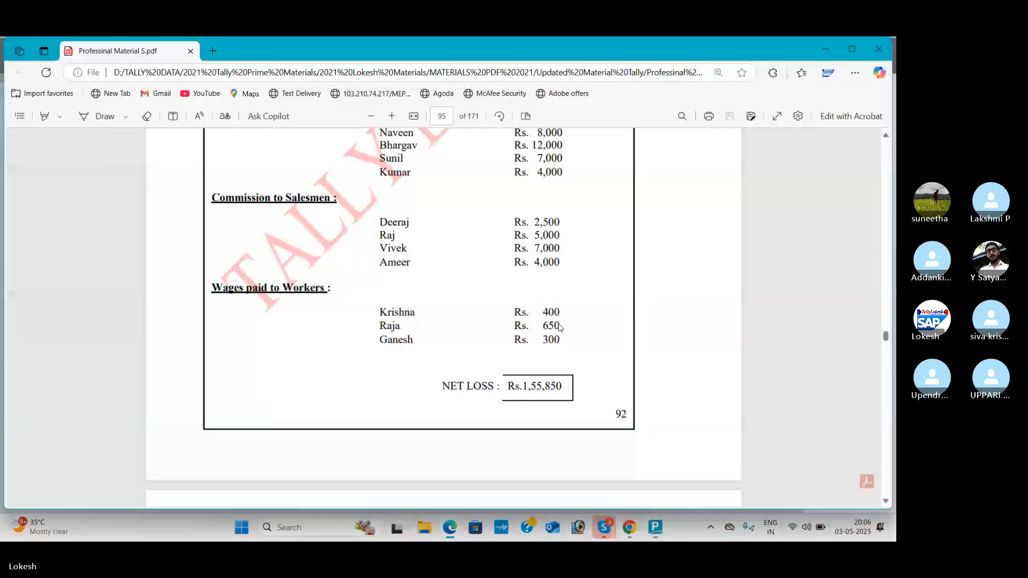
# Step: Check the PDF and allocate the remaining 300 of the Wages amount to the third listed worker's cost centre
pyautogui.hotkey('alt', 'Tab')
pyautogui.write('650')
pyautogui.press('Return')
pyautogui.hotkey('alt', 'Tab')
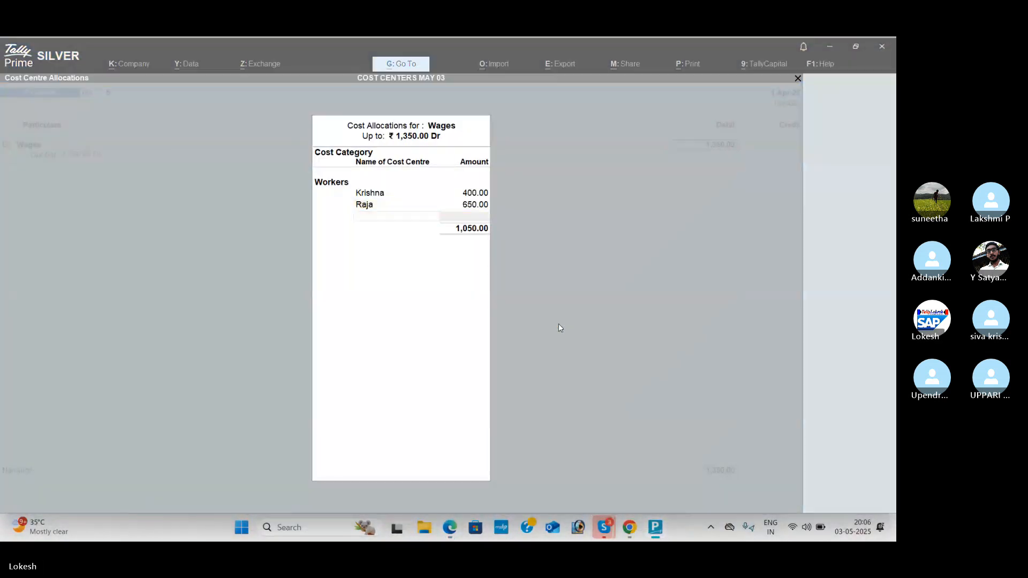
pyautogui.hotkey('alt', 'Tab')
pyautogui.write('g')
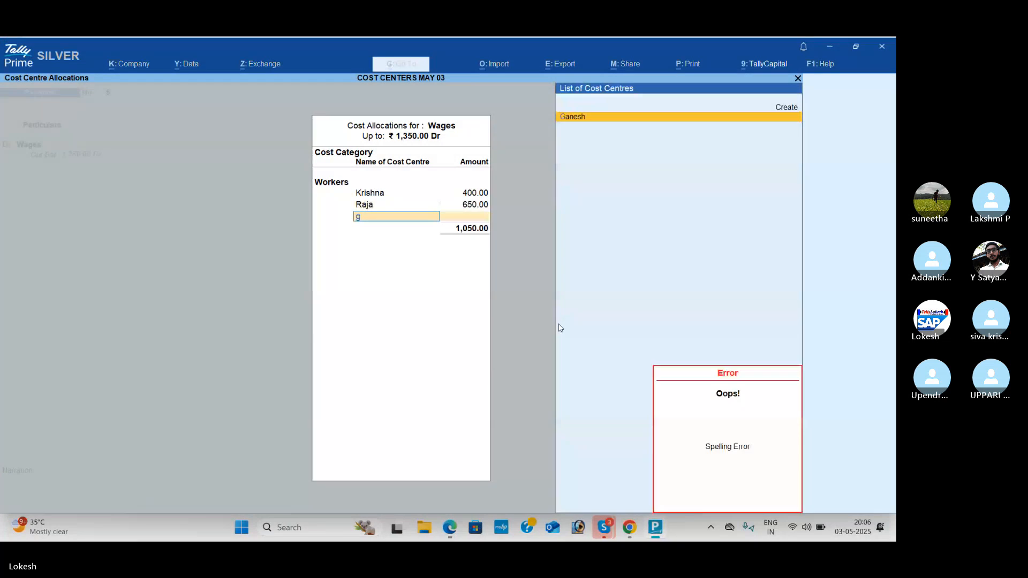
pyautogui.press('Return')
# Step: Credit Cash with 1,350, save the Wages payment voucher and leave voucher entry
pyautogui.press('Return')
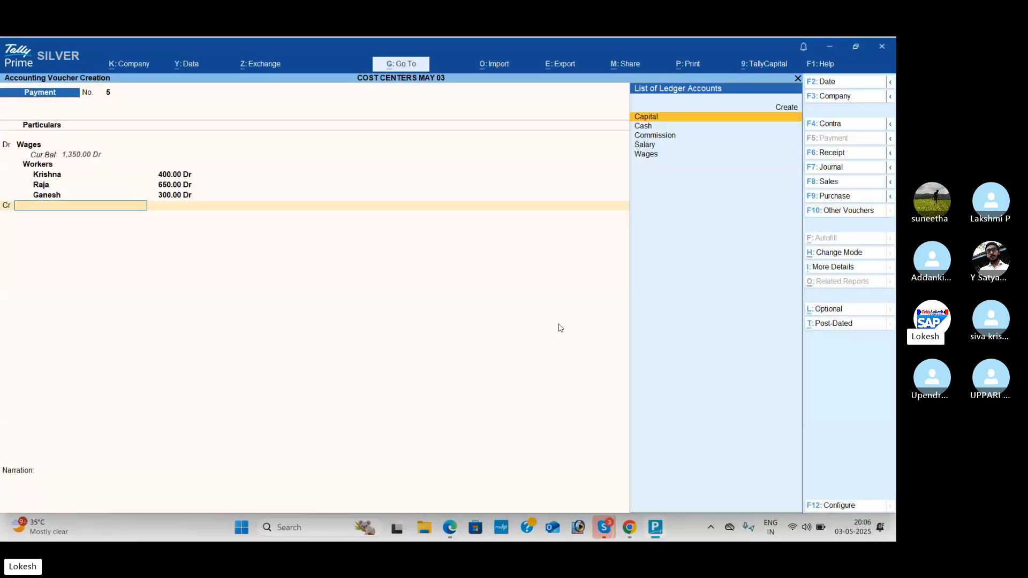
pyautogui.press('Down')
pyautogui.press('Return')
pyautogui.press('Return')
pyautogui.press('Return')
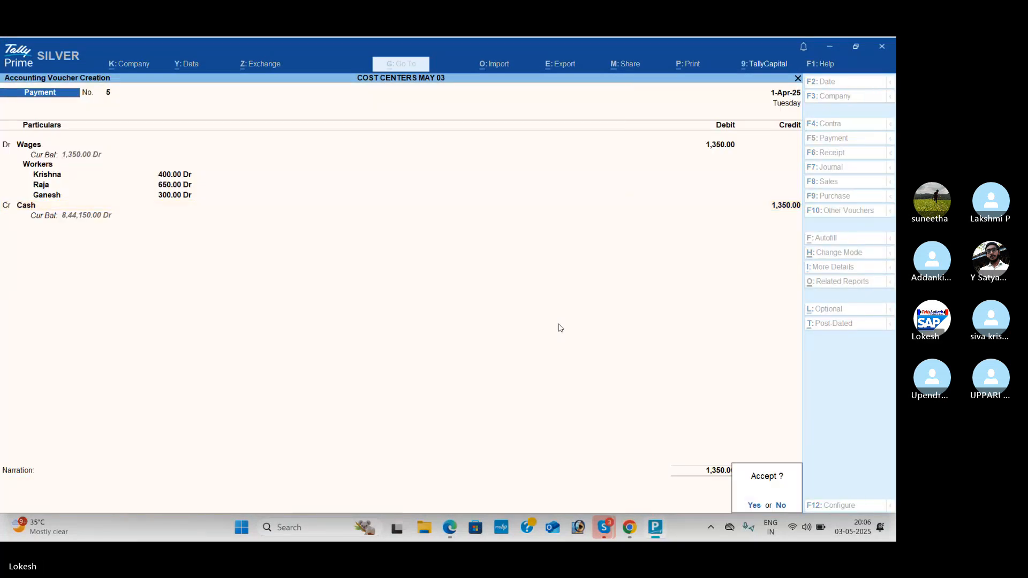
pyautogui.press('Return')
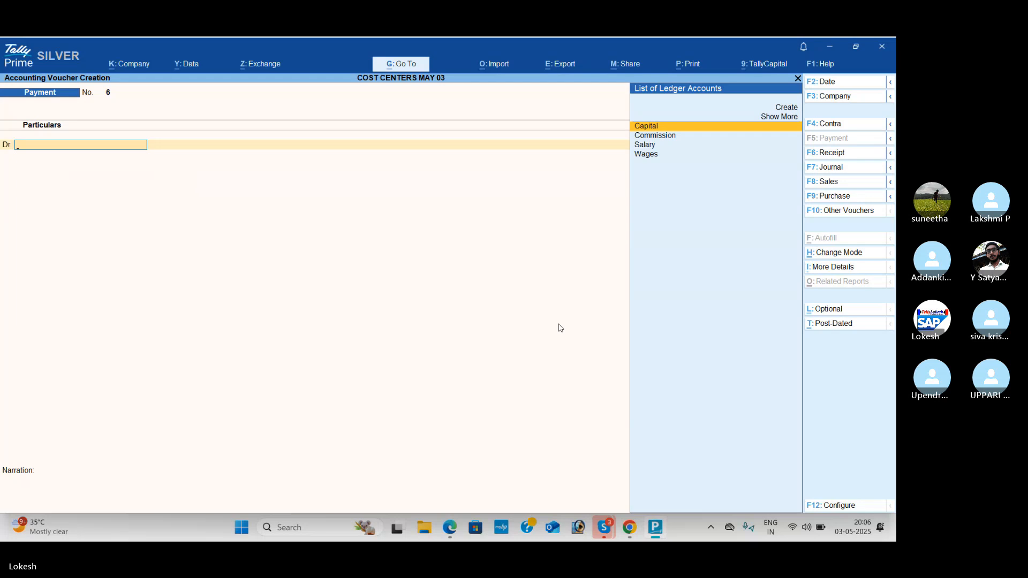
pyautogui.press('Escape')
pyautogui.press('Return')
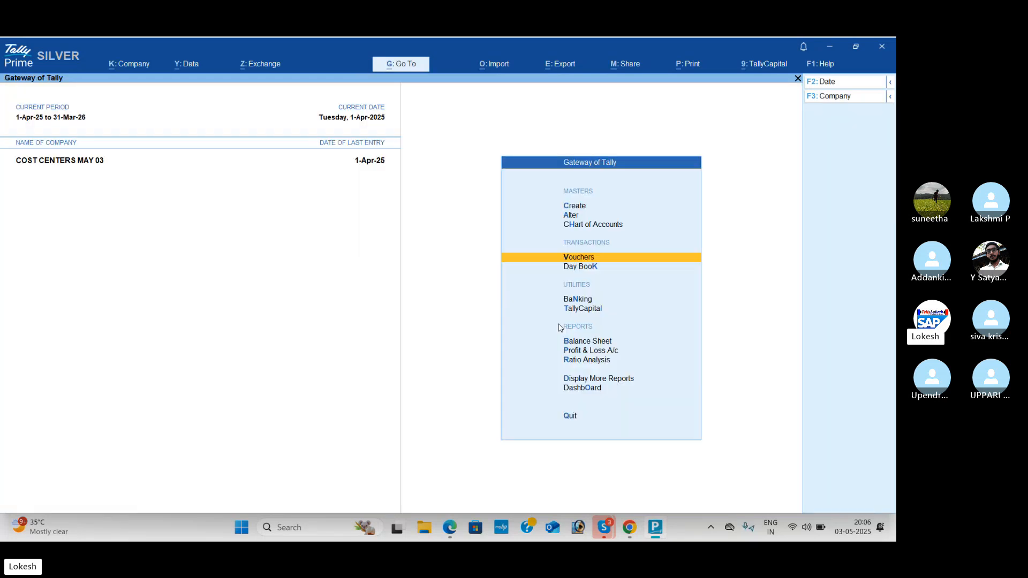
# Step: Open the Profit & Loss A/c in detailed view and examine the expense ledgers and the Nett Loss figure
pyautogui.press('Down')
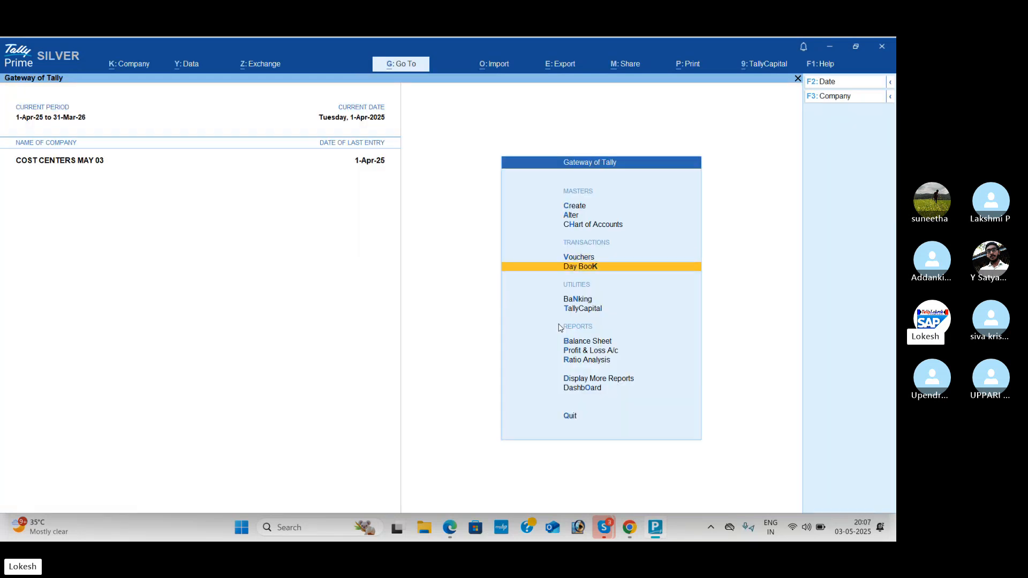
pyautogui.press('Return')
pyautogui.press('Escape')
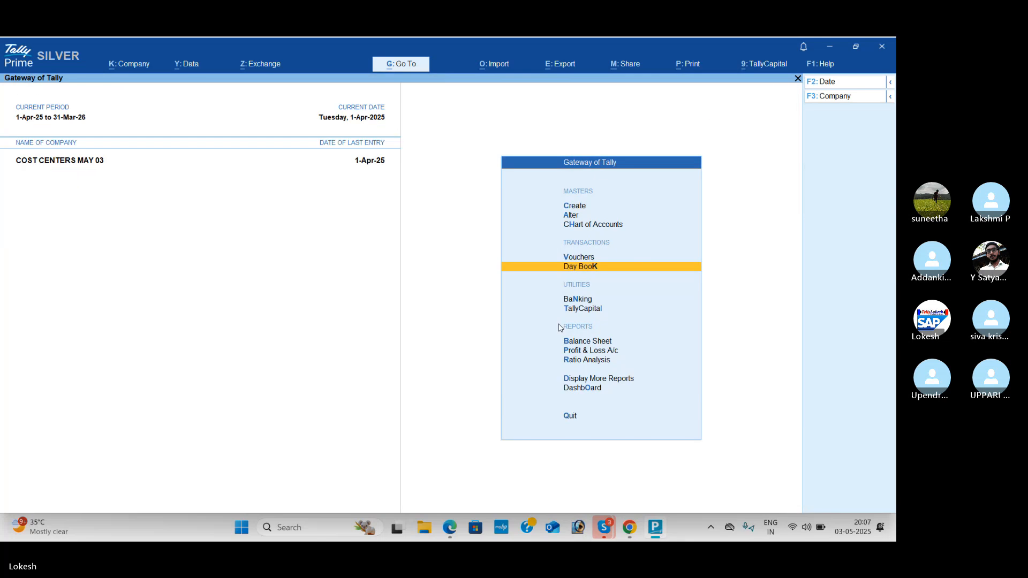
pyautogui.press('Down')
pyautogui.press('Down')
pyautogui.press('Down')
pyautogui.press('Down')
pyautogui.press('Return')
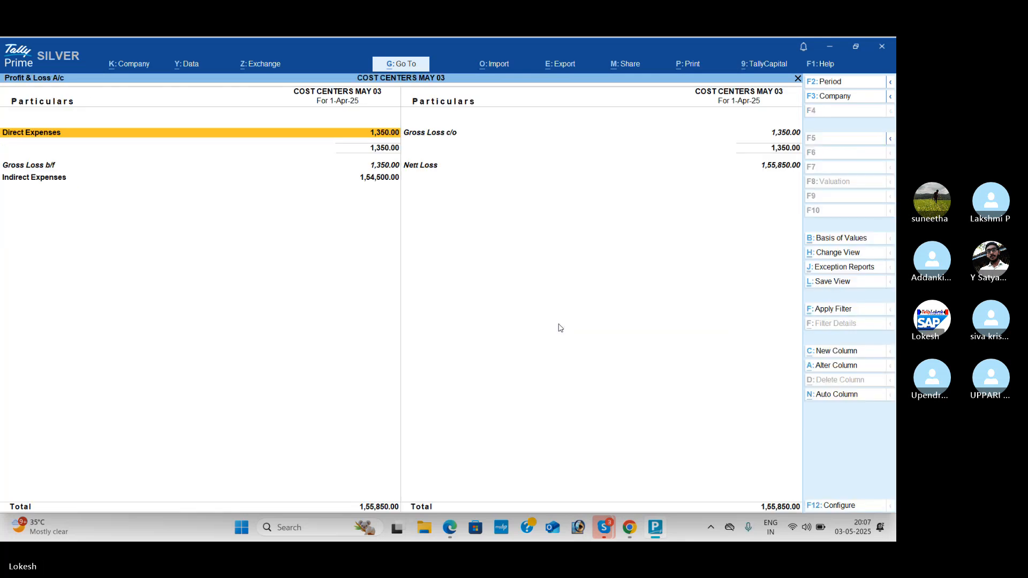
pyautogui.press('Right')
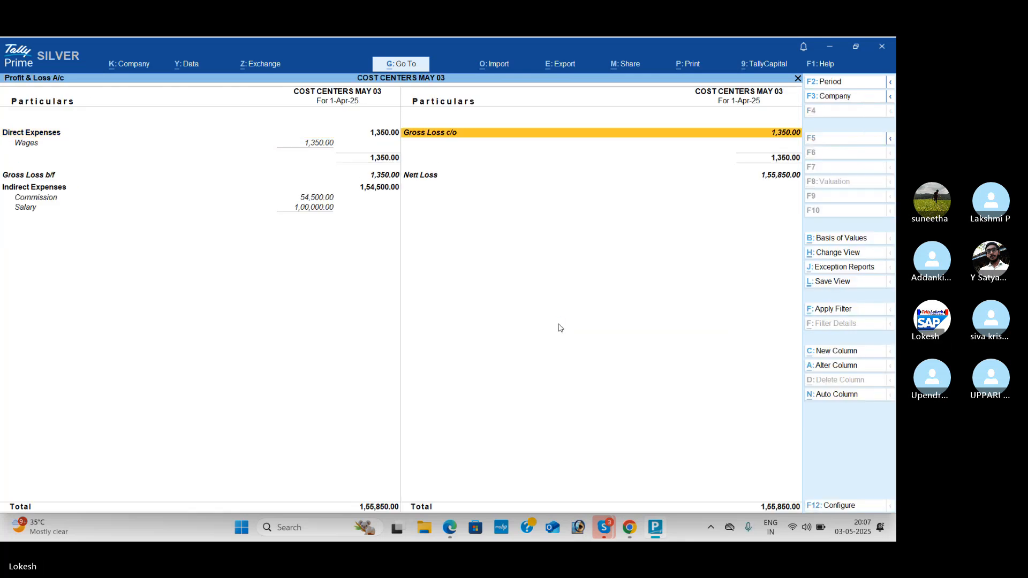
pyautogui.press('Down')
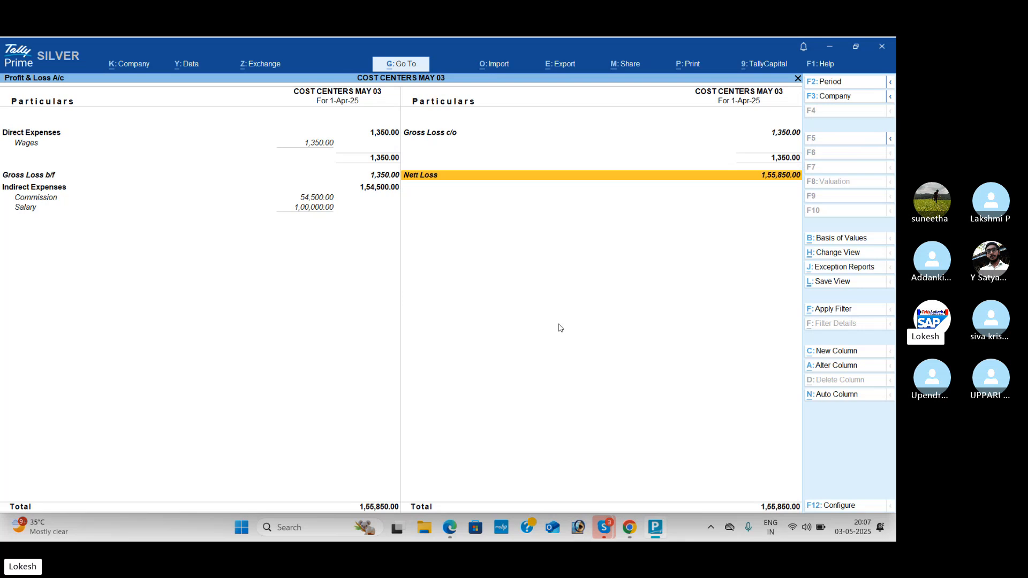
# Step: Switch to the PDF, compare Problem 4's printed net loss with the Profit & Loss A/c, and return to TallyPrime
pyautogui.hotkey('alt', 'Tab')
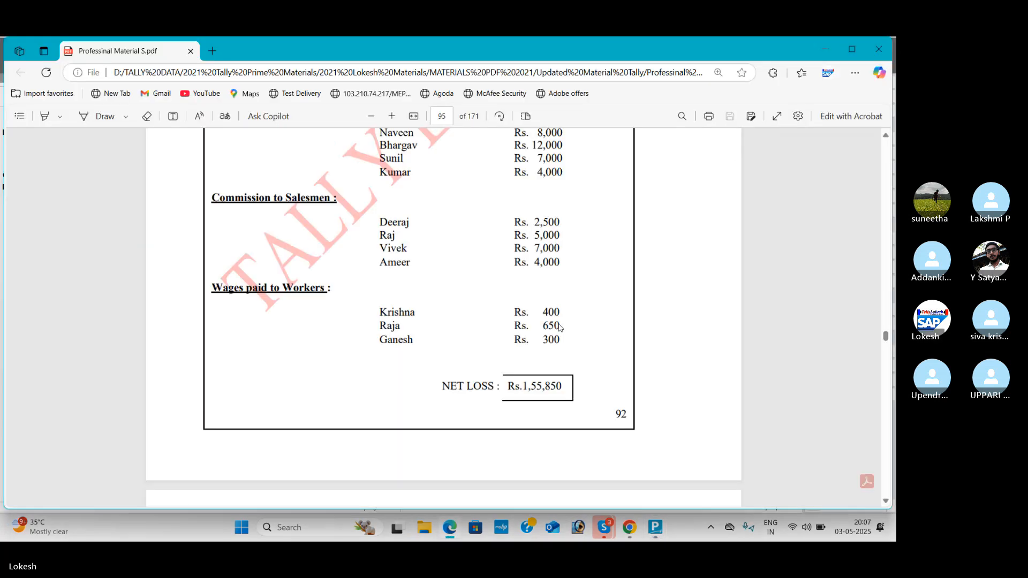
pyautogui.scroll(-1, 582, 316)
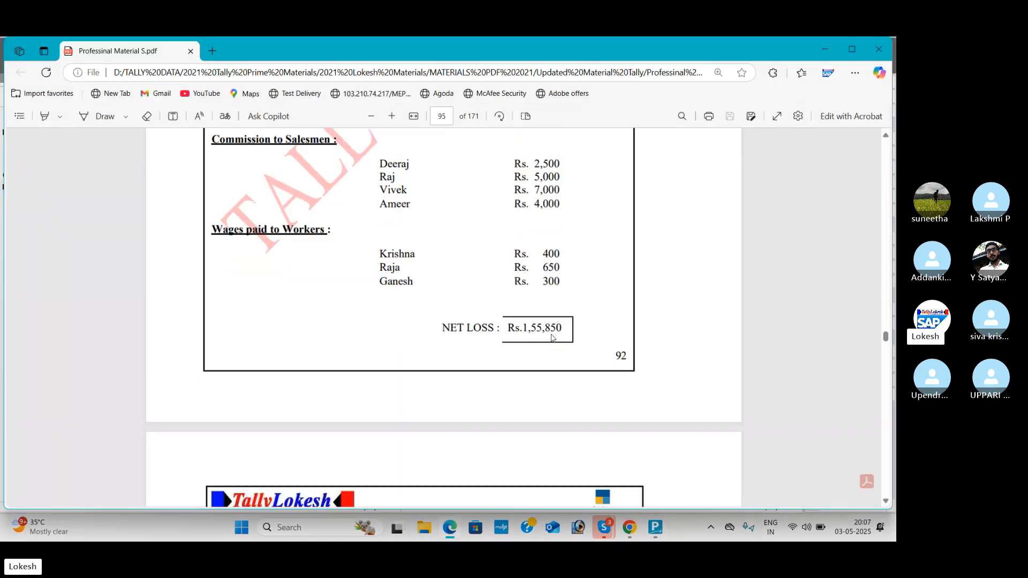
pyautogui.hotkey('alt', 'Tab')
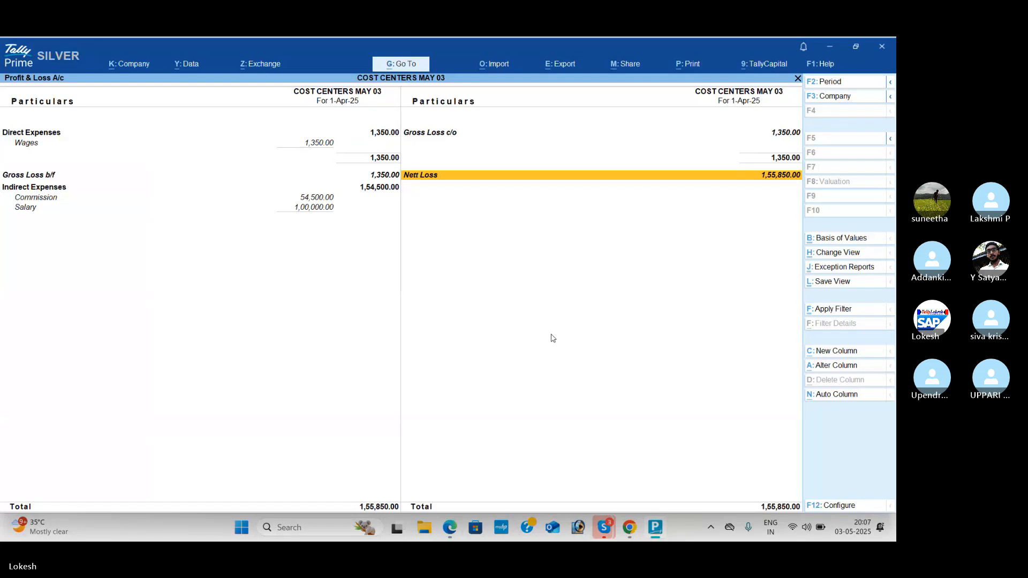
# Step: Leave the Profit & Loss A/c, view the company's Dashboard and close it
pyautogui.press('Escape')
pyautogui.press('Down')
pyautogui.press('Down')
pyautogui.press('Down')
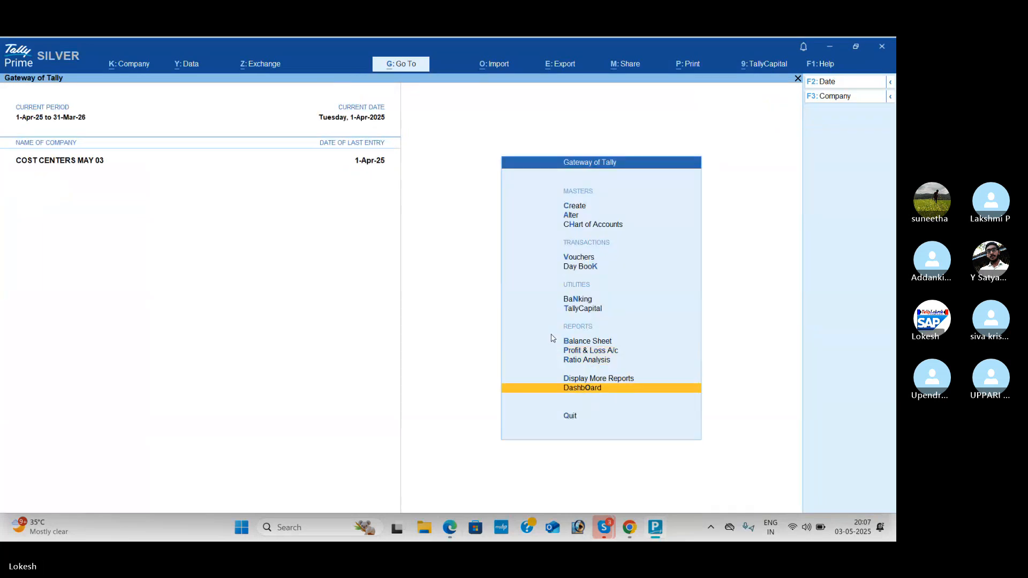
pyautogui.press('Return')
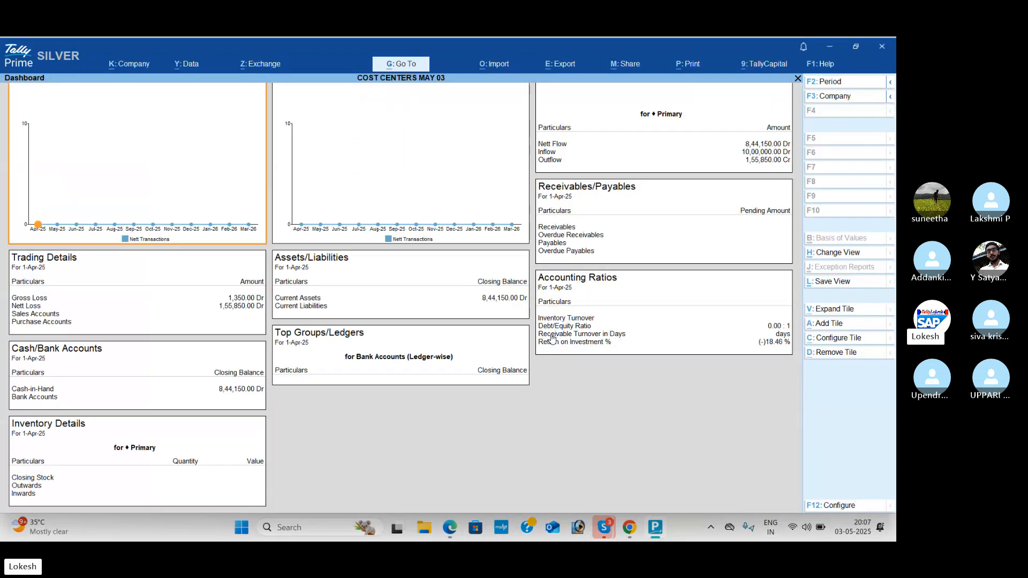
pyautogui.press('Escape')
# Step: View the Trial Balance in detailed view and close it
pyautogui.press('Up')
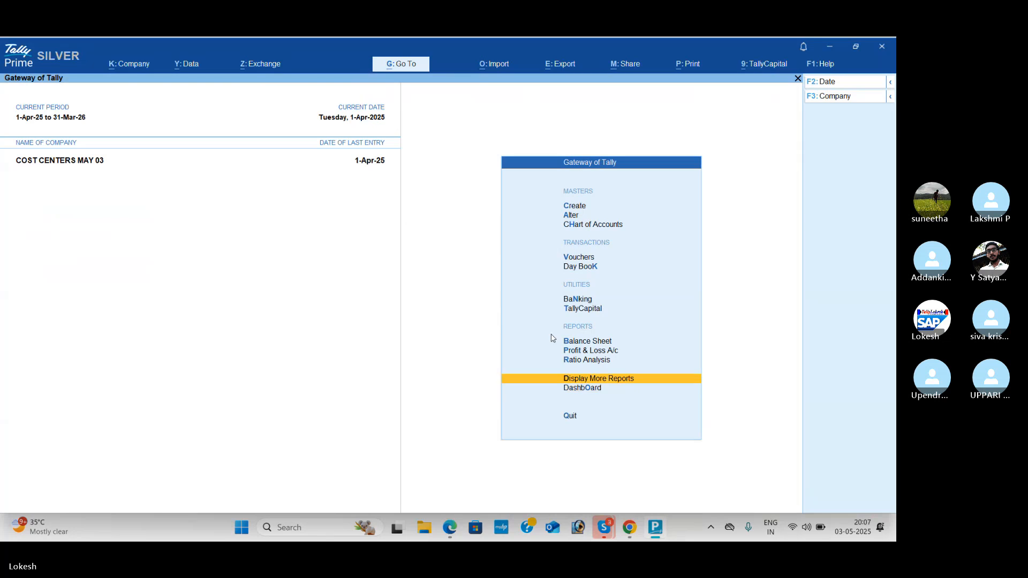
pyautogui.press('Return')
pyautogui.press('Return')
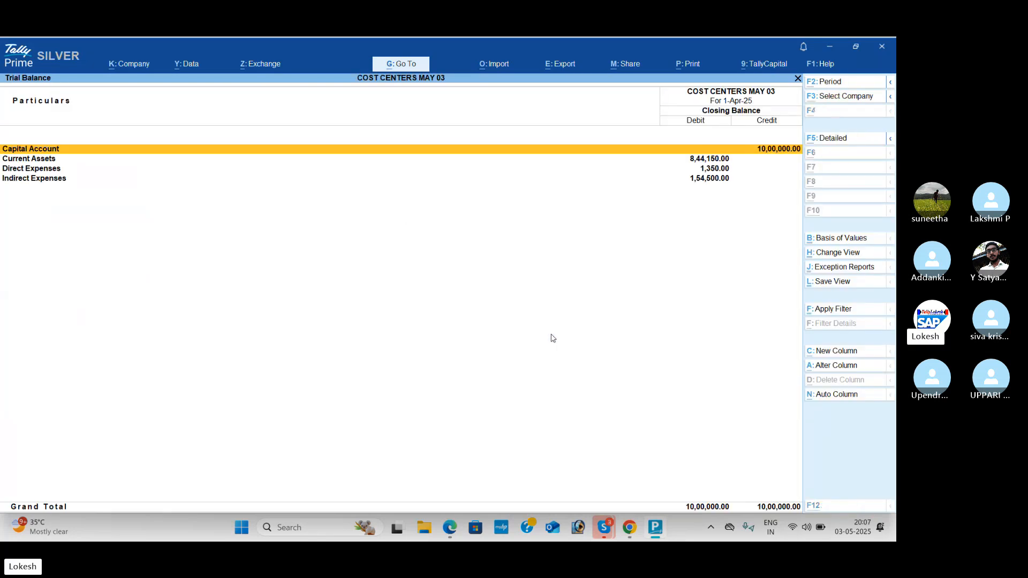
pyautogui.hotkey('alt', 'F5')
pyautogui.press('Escape')
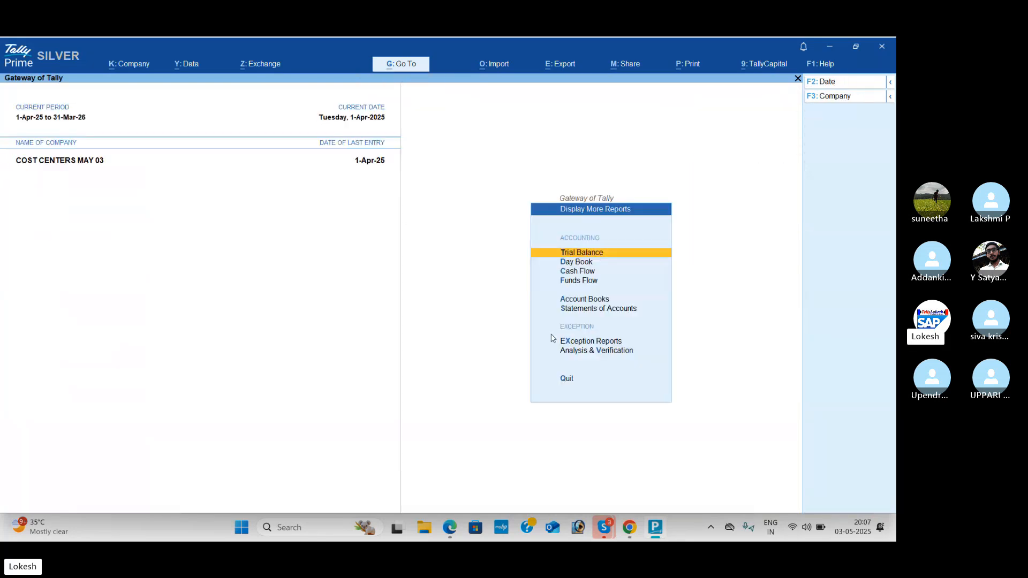
# Step: Open the cost centres Category Summary from the Statements of Accounts reports
pyautogui.press('Down')
pyautogui.press('Down')
pyautogui.press('Down')
pyautogui.press('Down')
pyautogui.press('Down')
pyautogui.press('Return')
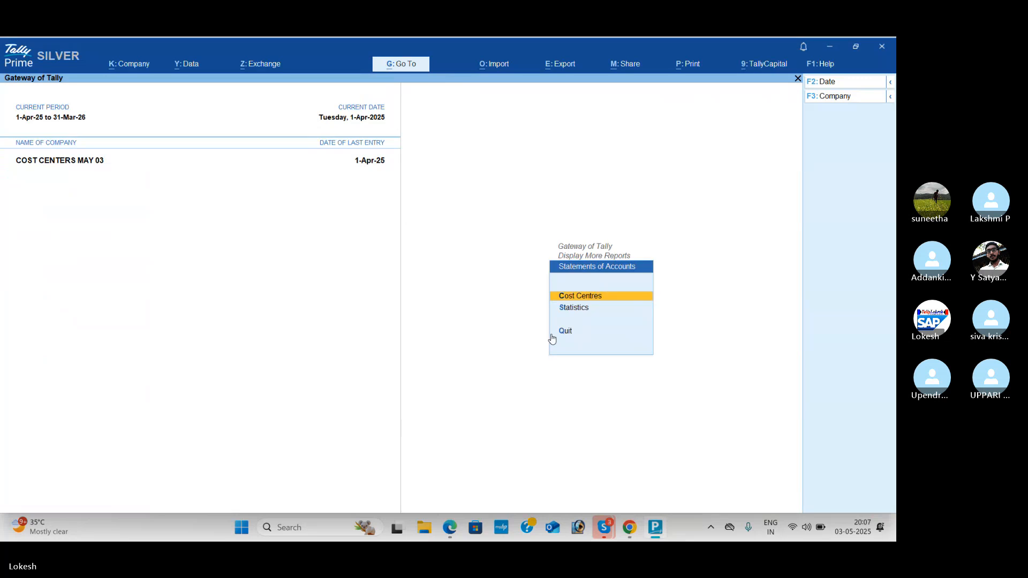
pyautogui.press('Return')
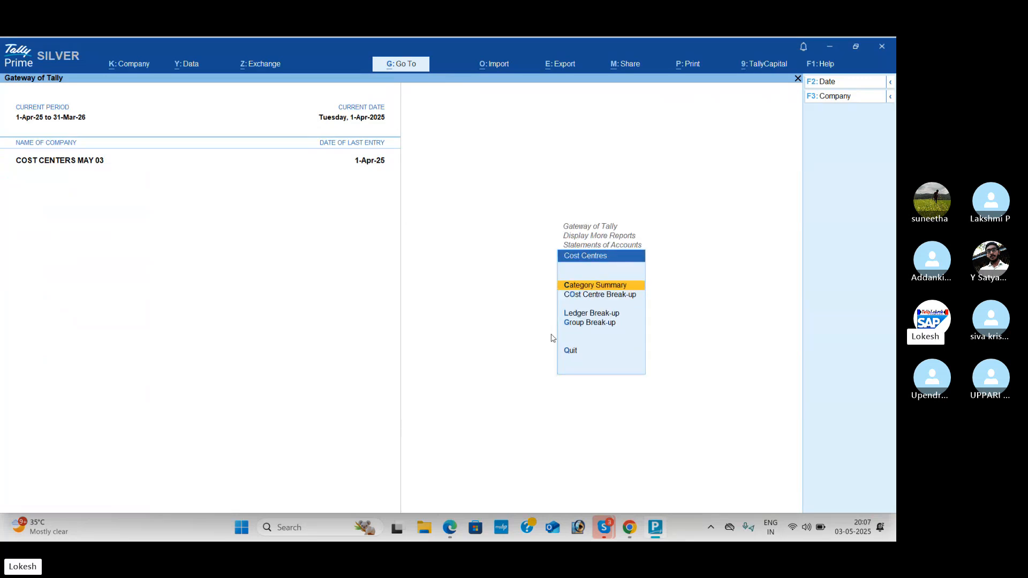
pyautogui.press('Return')
# Step: Examine the cost centre amounts under each category from Agents to Workers, and return to the Gateway of Tally
pyautogui.press('Down')
pyautogui.press('Down')
pyautogui.press('Down')
pyautogui.press('Down')
pyautogui.press('Down')
pyautogui.press('Down')
pyautogui.press('Down')
pyautogui.press('Down')
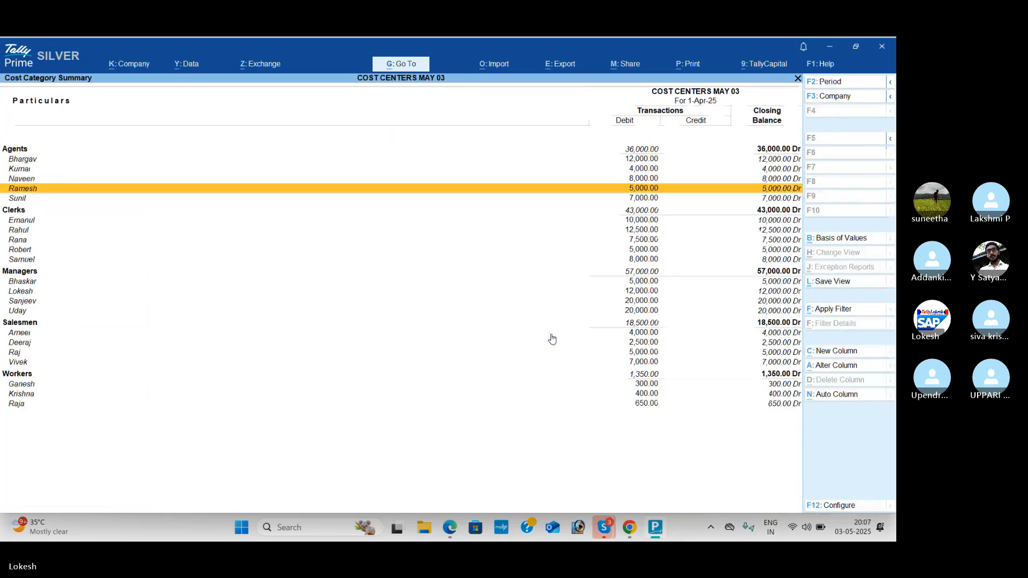
pyautogui.press('Down')
pyautogui.press('Down')
pyautogui.press('Down')
pyautogui.press('Down')
pyautogui.press('Down')
pyautogui.press('Down')
pyautogui.press('Down')
pyautogui.press('Down')
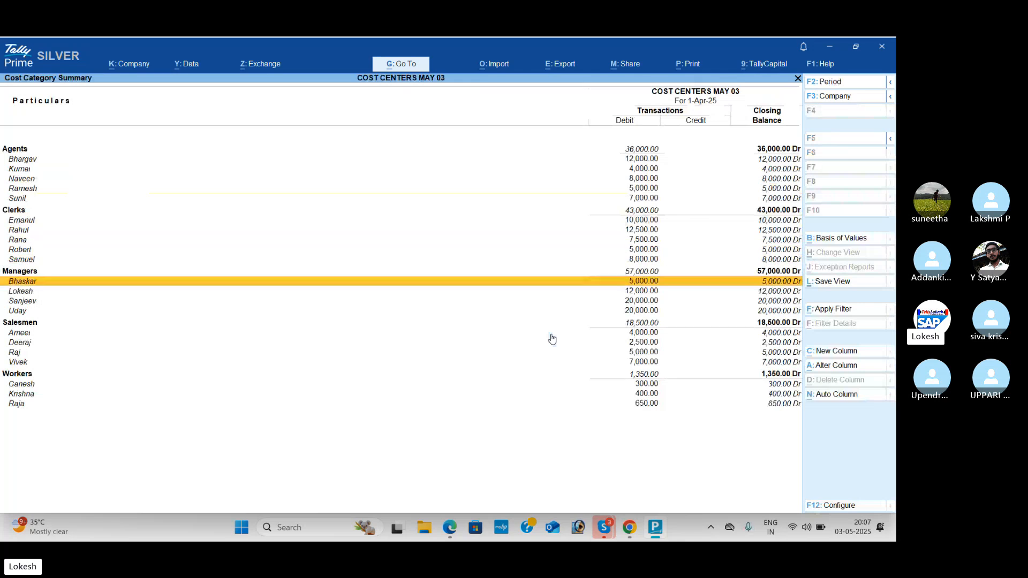
pyautogui.press('Down')
pyautogui.press('Down')
pyautogui.press('Down')
pyautogui.press('Down')
pyautogui.press('Down')
pyautogui.press('Down')
pyautogui.press('Down')
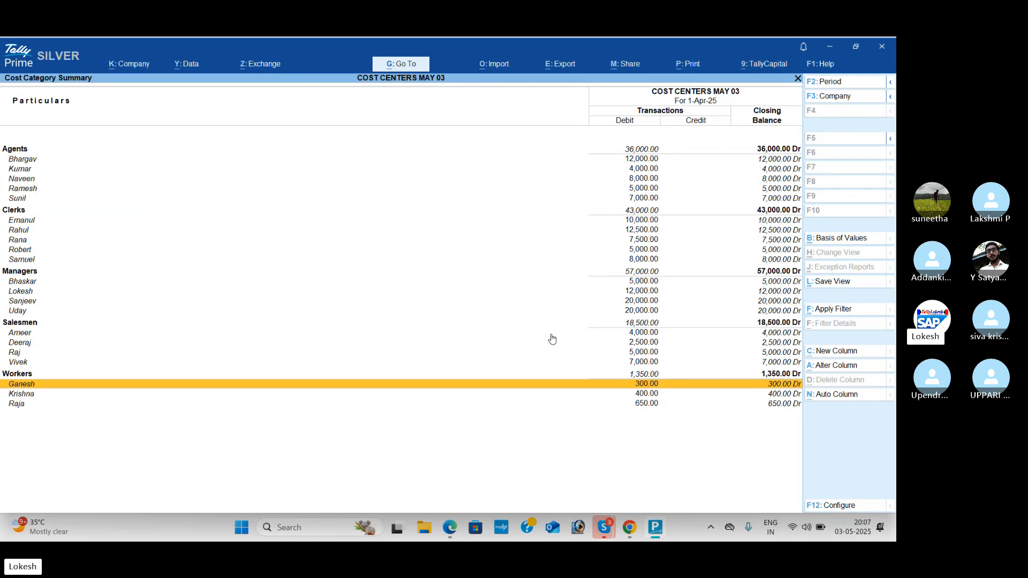
pyautogui.press('Escape')
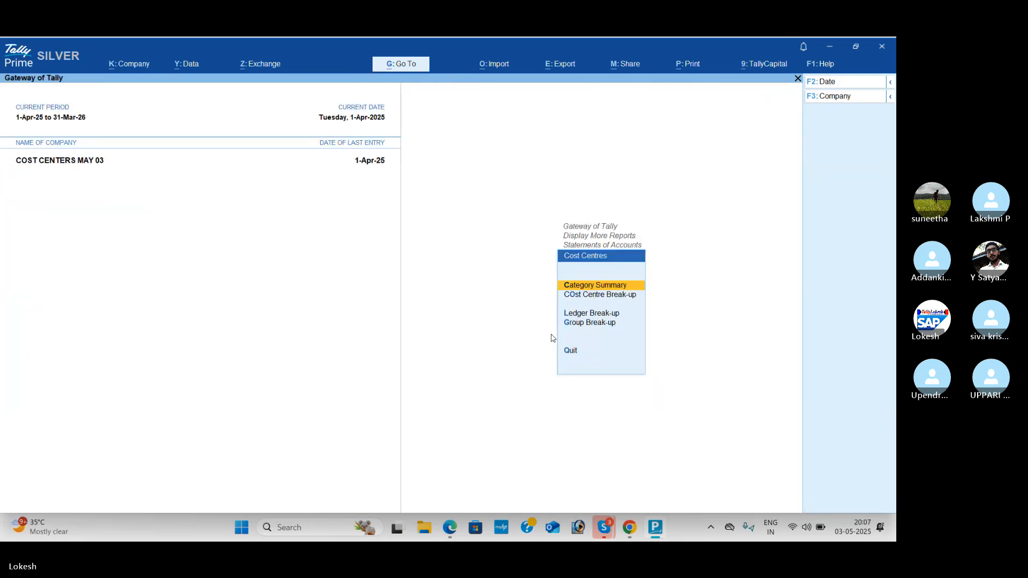
pyautogui.press('Escape')
pyautogui.press('Escape')
pyautogui.press('Escape')
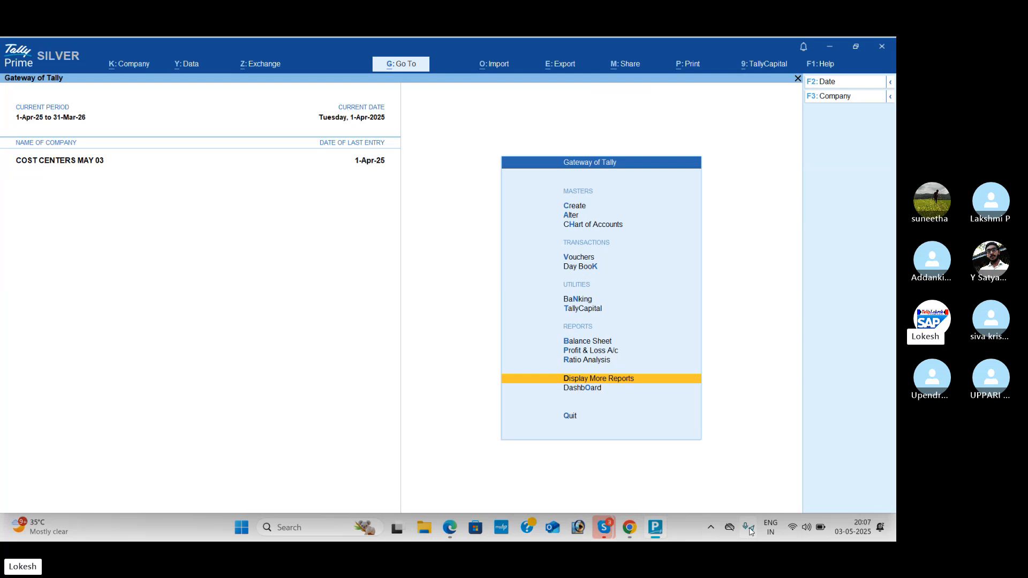
# Step: Switch to the PDF in the browser and read through Problem 6, Waltair Hotels, on page 97
pyautogui.click(450, 527)
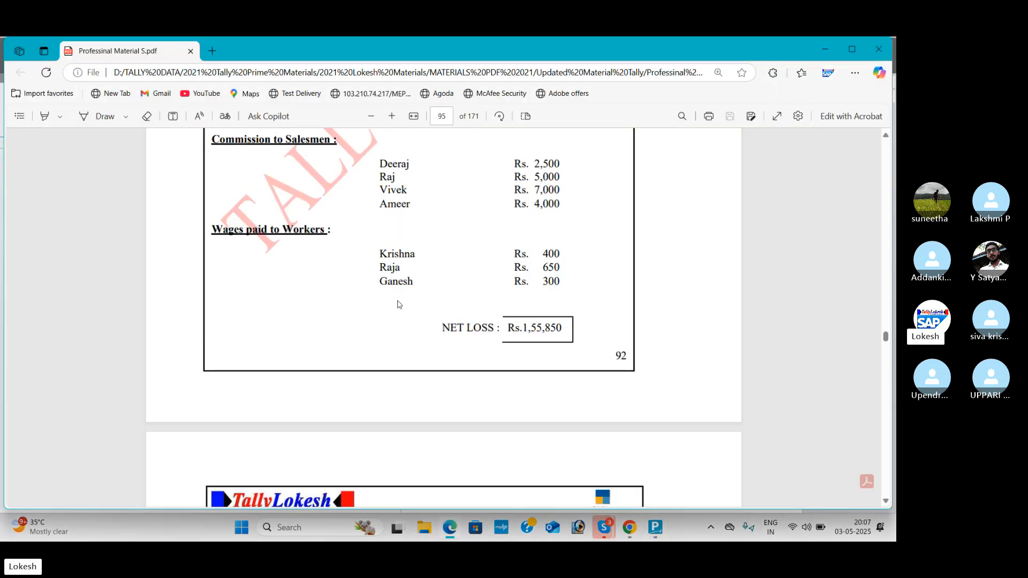
pyautogui.scroll(-10, 432, 208)
pyautogui.scroll(2, 433, 208)
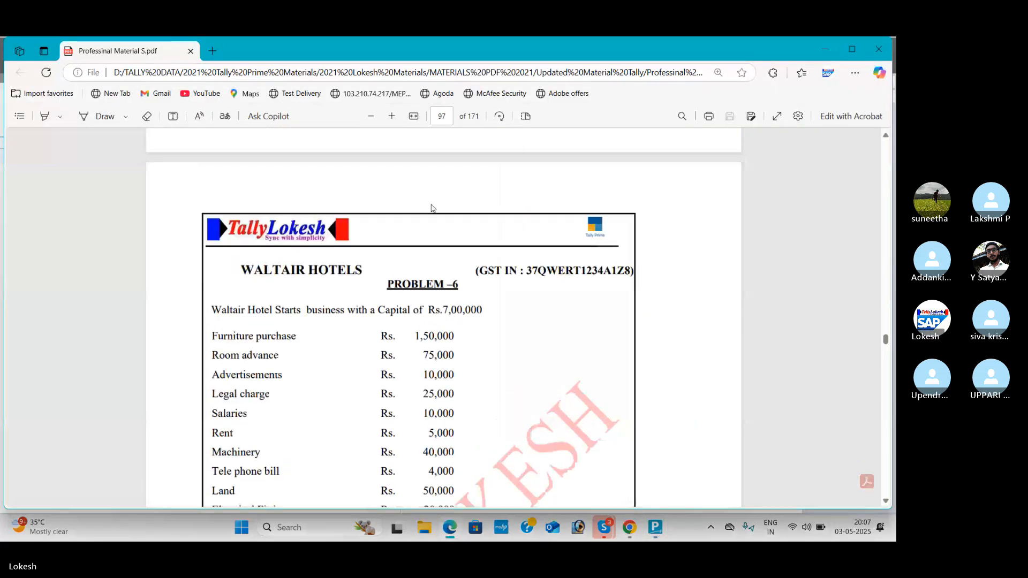
pyautogui.scroll(-1, 433, 207)
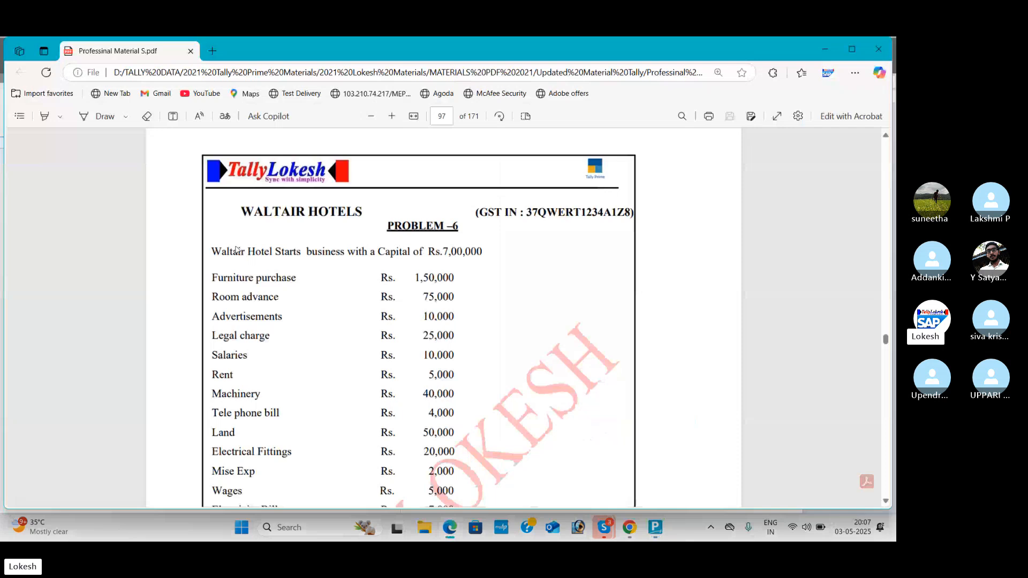
pyautogui.scroll(-2, 236, 250)
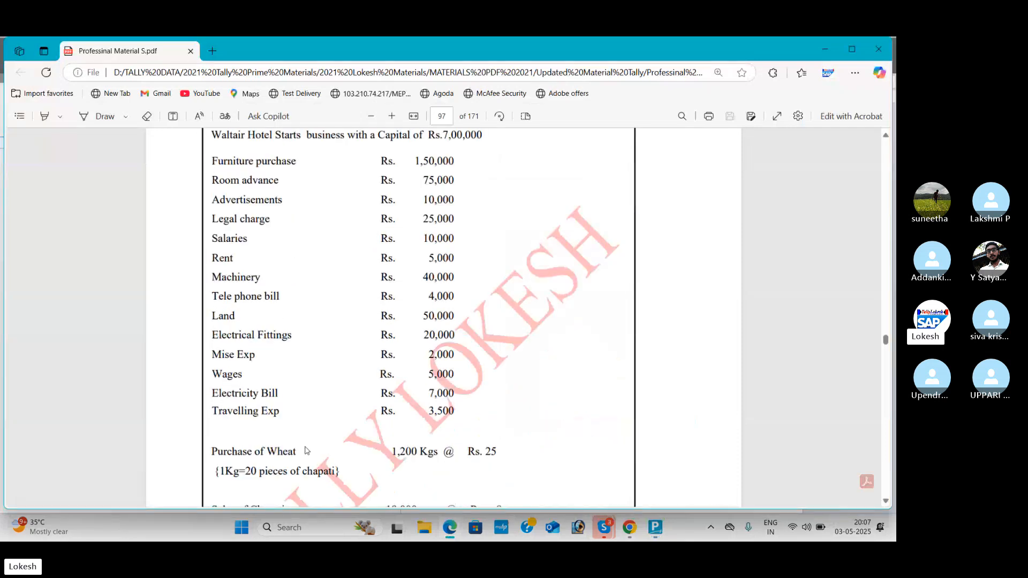
pyautogui.scroll(-4, 221, 231)
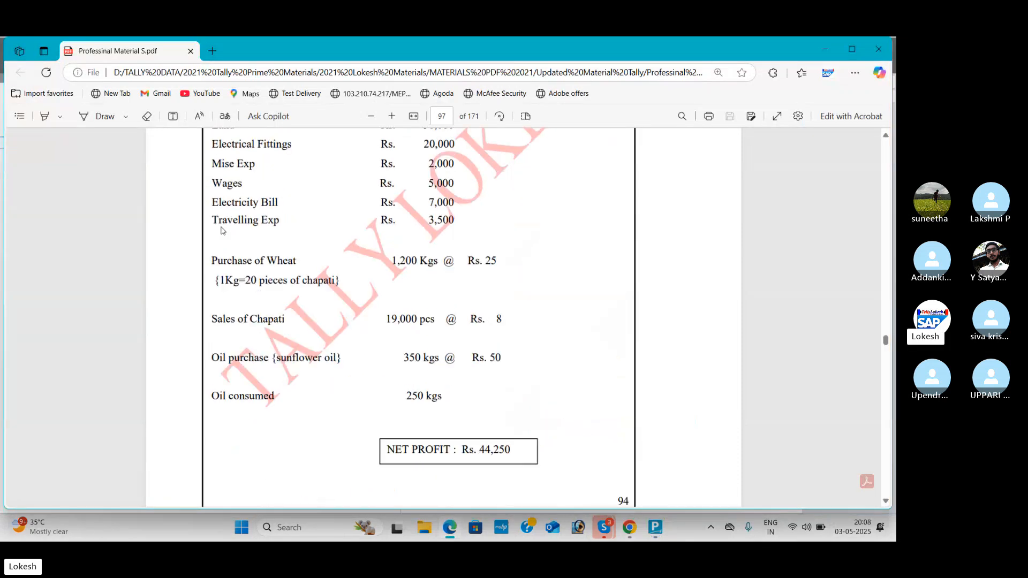
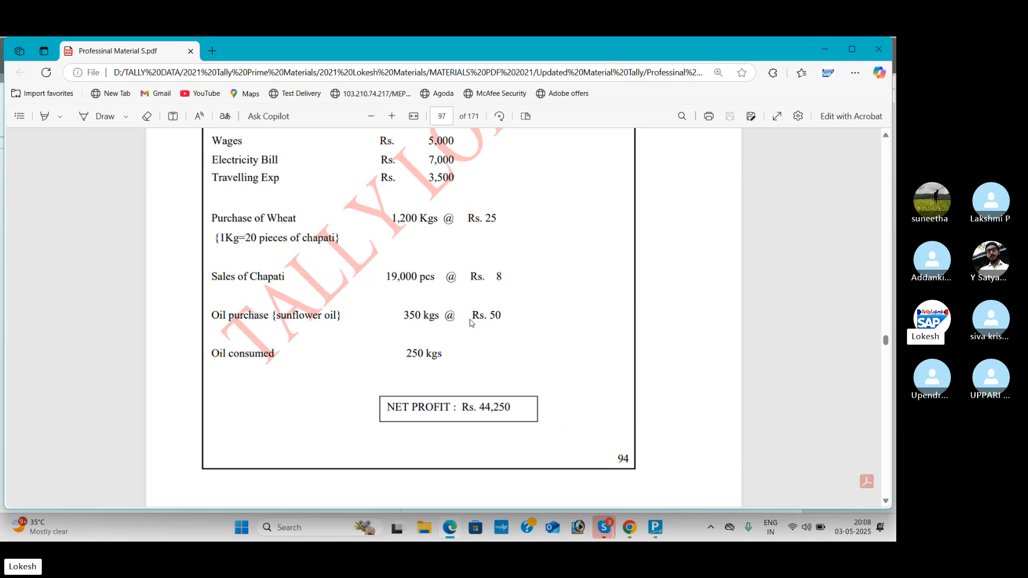
# Step: Recheck the Waltair Hotels problem in the PDF, switch to TallyPrime and shut the company COST CENTERS MAY 03
pyautogui.scroll(6, 471, 323)
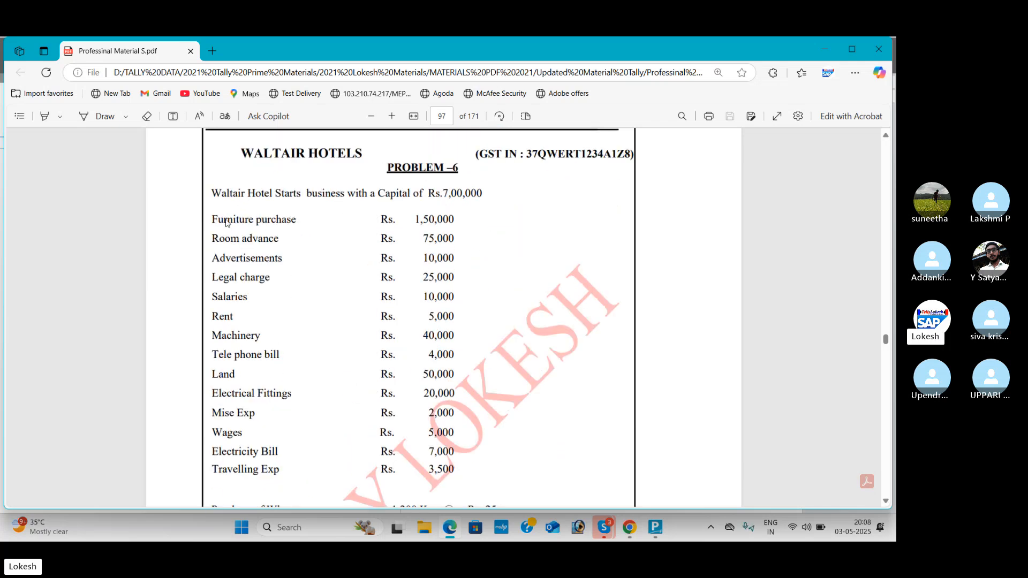
pyautogui.scroll(-2, 309, 314)
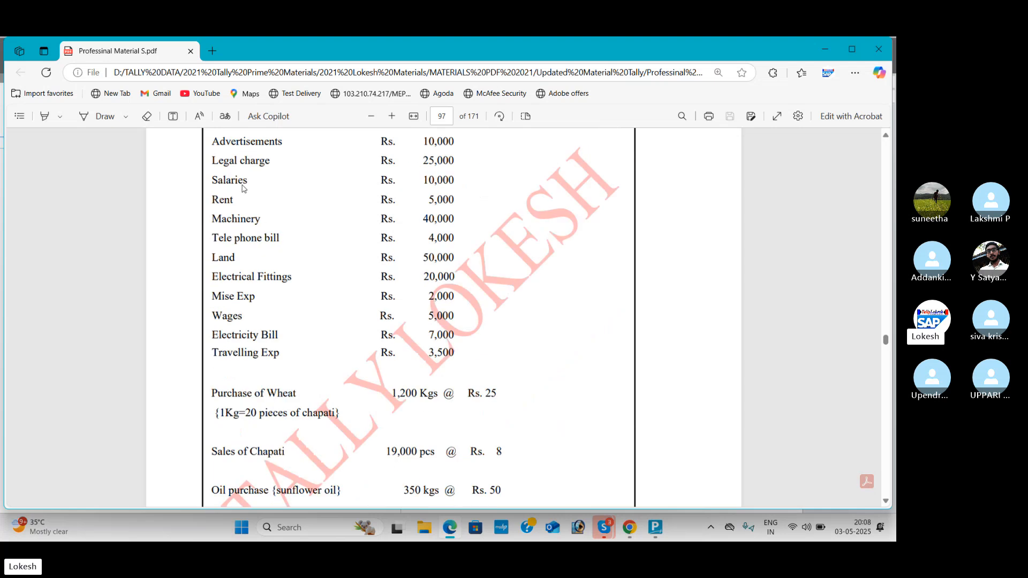
pyautogui.scroll(-3, 311, 366)
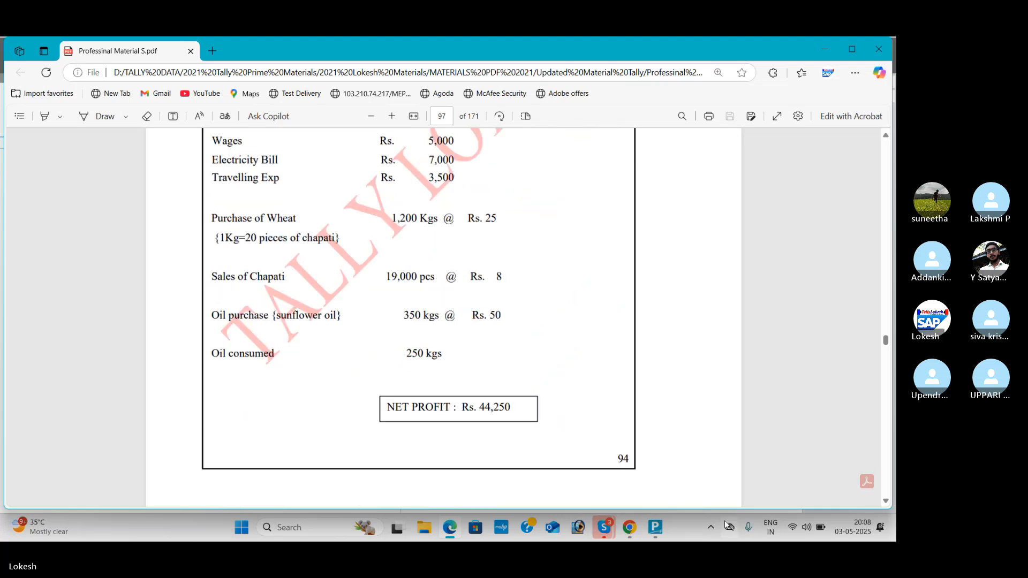
pyautogui.moveTo(666, 528)
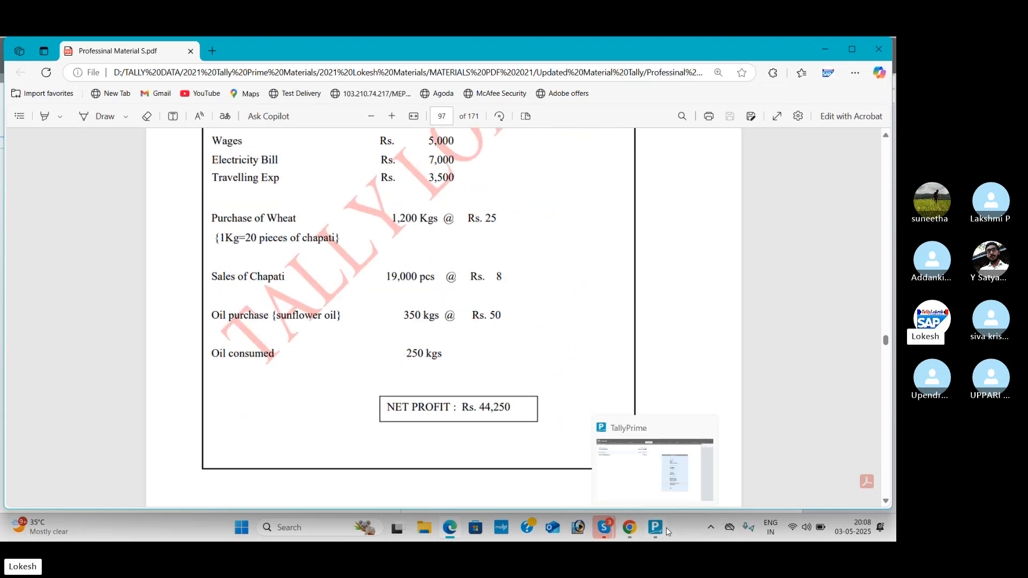
pyautogui.click(669, 493)
pyautogui.click(860, 99)
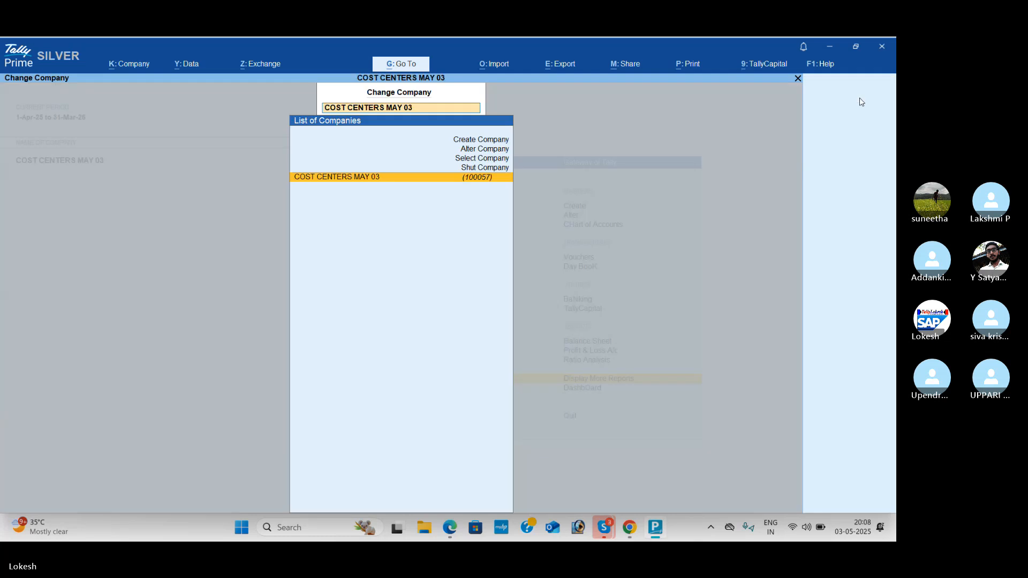
pyautogui.press('Up')
pyautogui.press('Return')
pyautogui.press('Return')
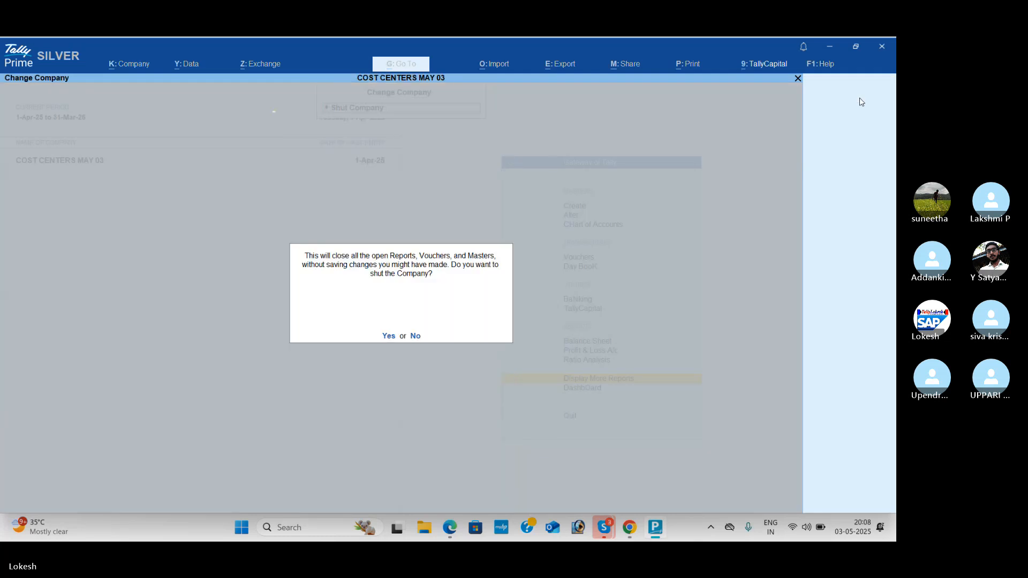
pyautogui.press('Return')
# Step: Open the company LOKESH PVT LTD numbered 100041
pyautogui.write('lok')
pyautogui.press('Down')
pyautogui.press('Down')
pyautogui.press('Down')
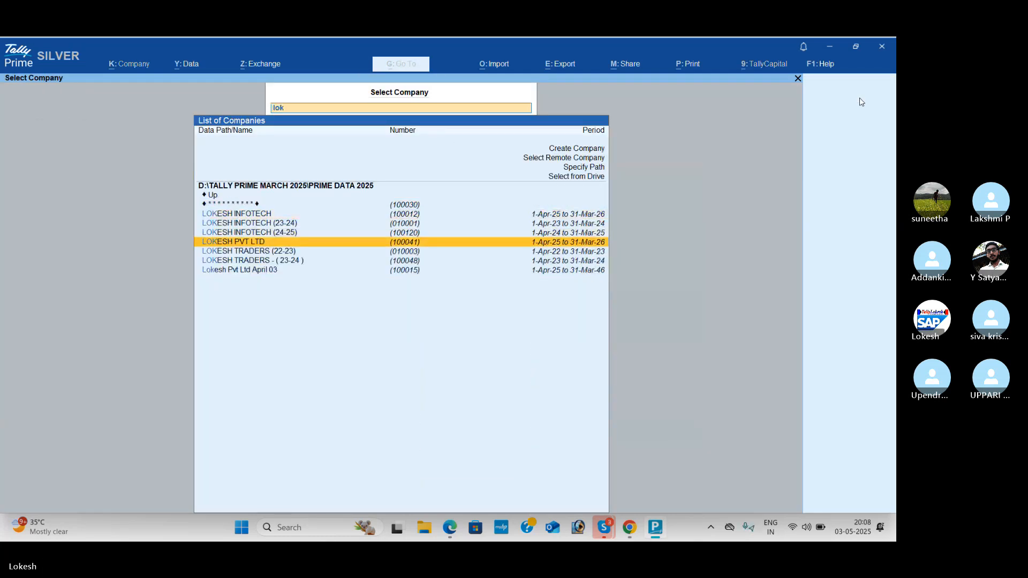
pyautogui.press('Return')
# Step: Start a purchase voucher with Cash as the party account and Purchase as the purchase ledger
pyautogui.press('v')
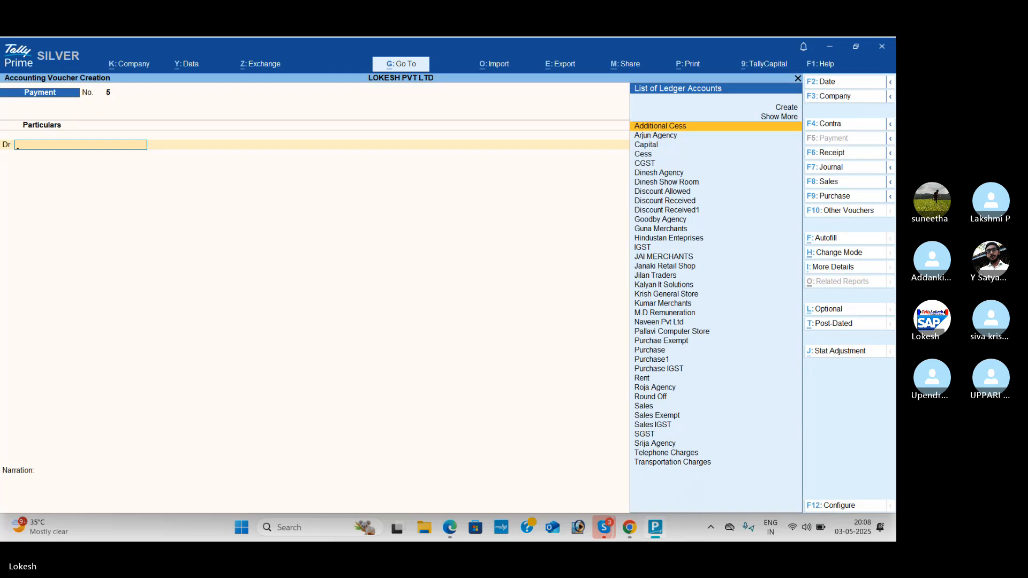
pyautogui.click(851, 202)
pyautogui.press('Return')
pyautogui.press('Down')
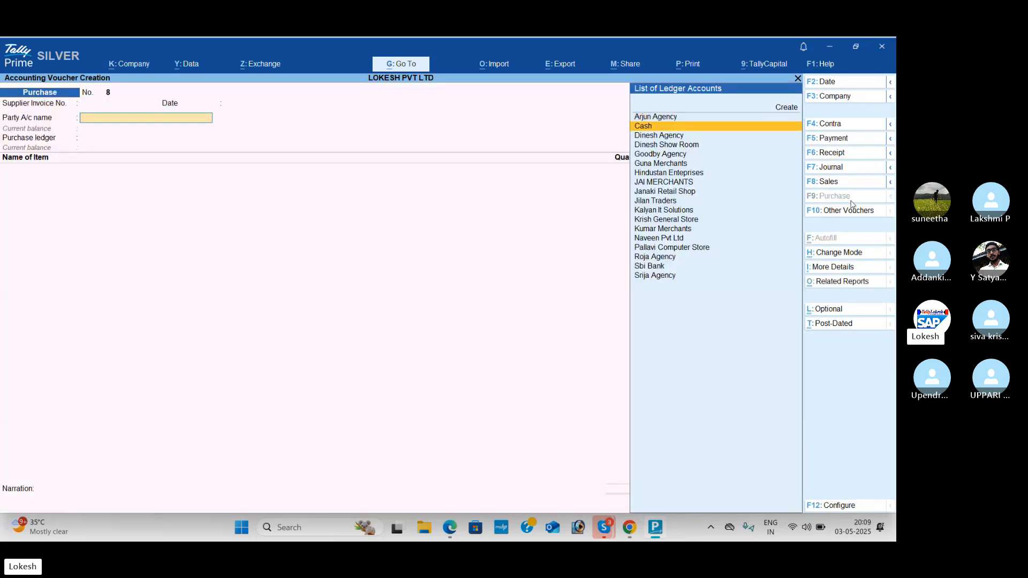
pyautogui.press('Return')
pyautogui.hotkey('ctrl', 'a')
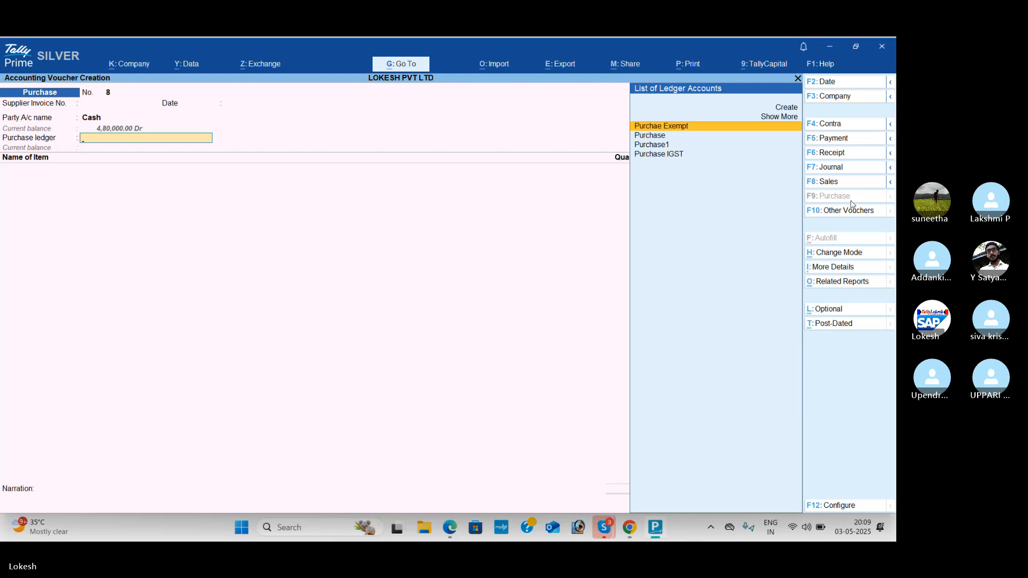
pyautogui.press('Down')
pyautogui.press('Return')
# Step: Create a stock item named Whet with kg as its unit from within the purchase voucher
pyautogui.hotkey('alt', 'c')
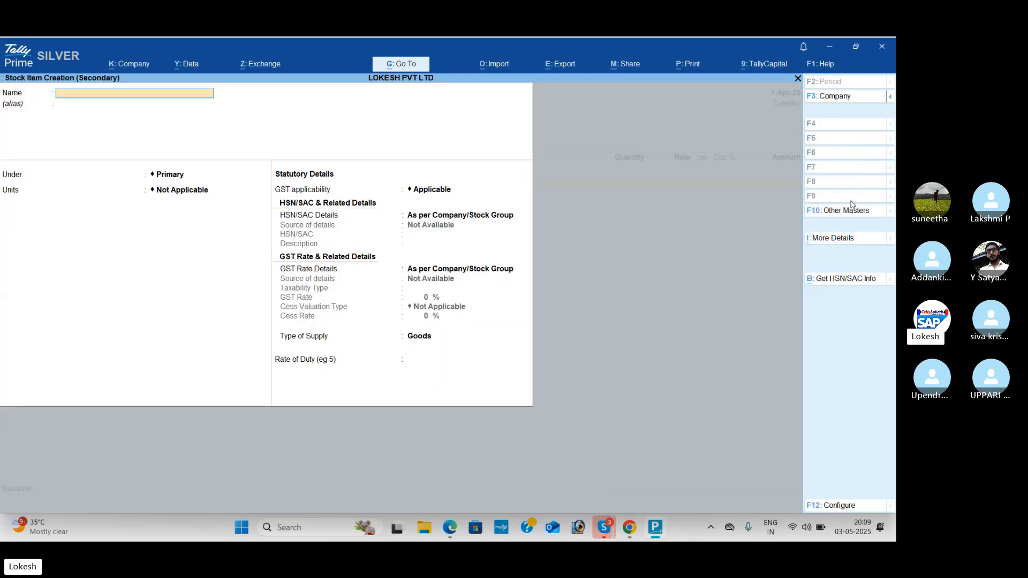
pyautogui.hotkey('alt', 'Tab')
pyautogui.hotkey('alt', 'Tab')
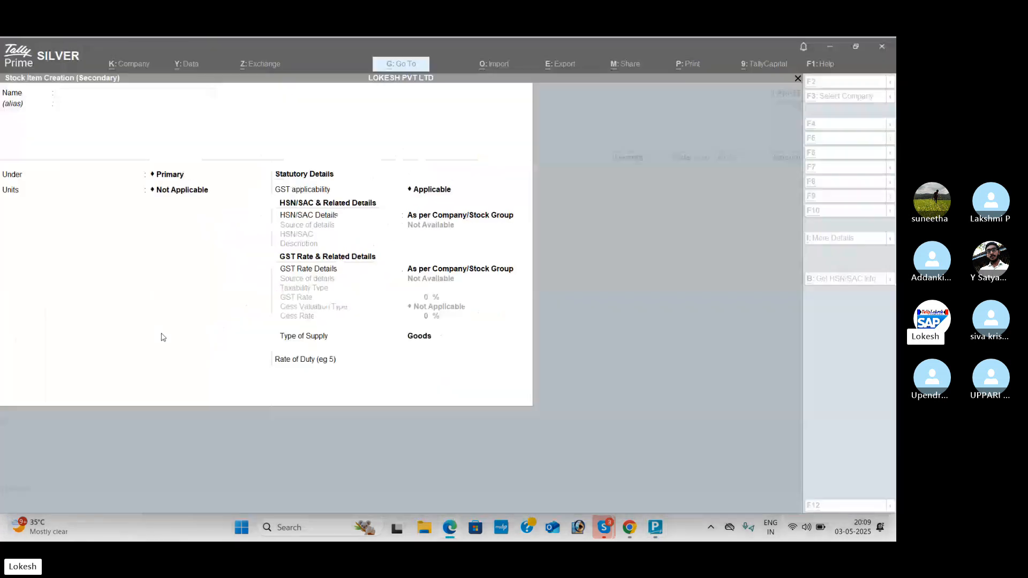
pyautogui.write('Wheta')
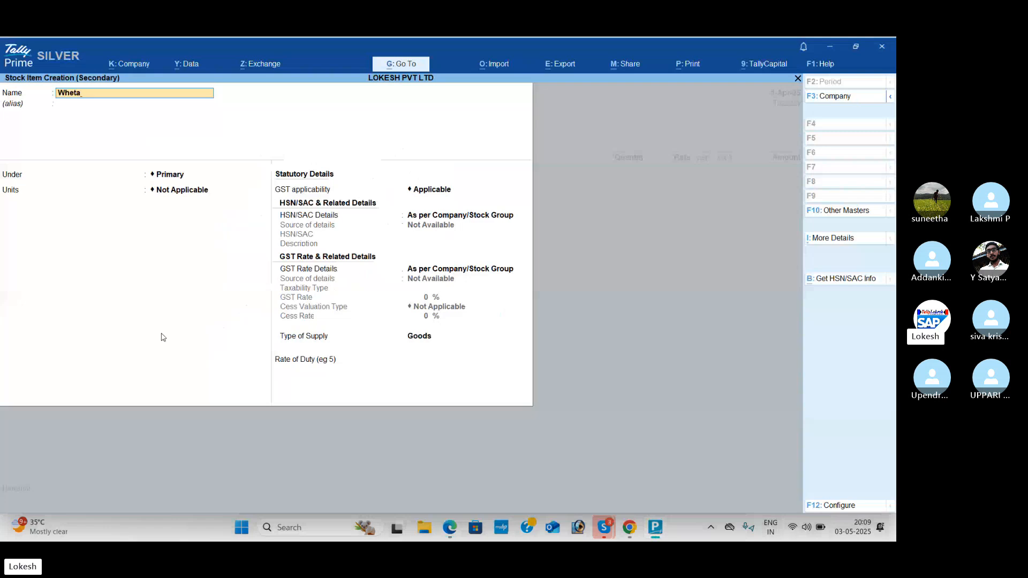
pyautogui.press('Return')
pyautogui.press('Return')
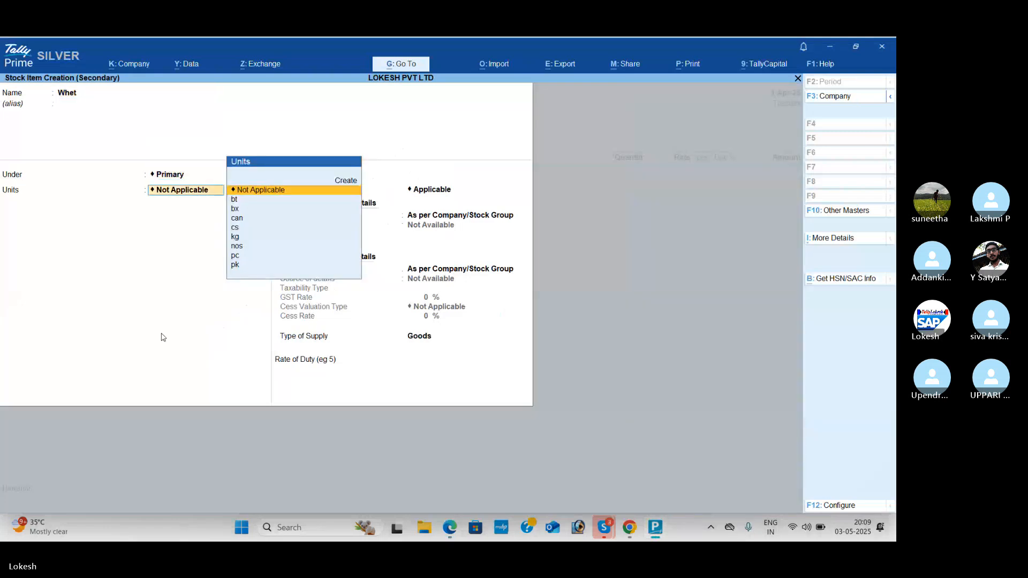
pyautogui.hotkey('alt', 'Tab')
pyautogui.hotkey('alt', 'Tab')
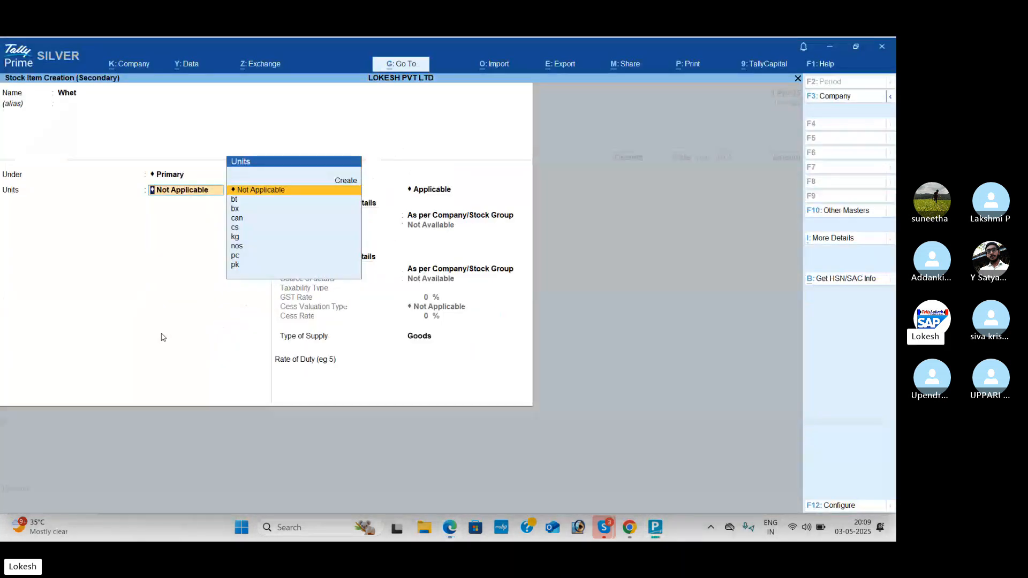
pyautogui.write('k')
pyautogui.press('Return')
pyautogui.press('Return')
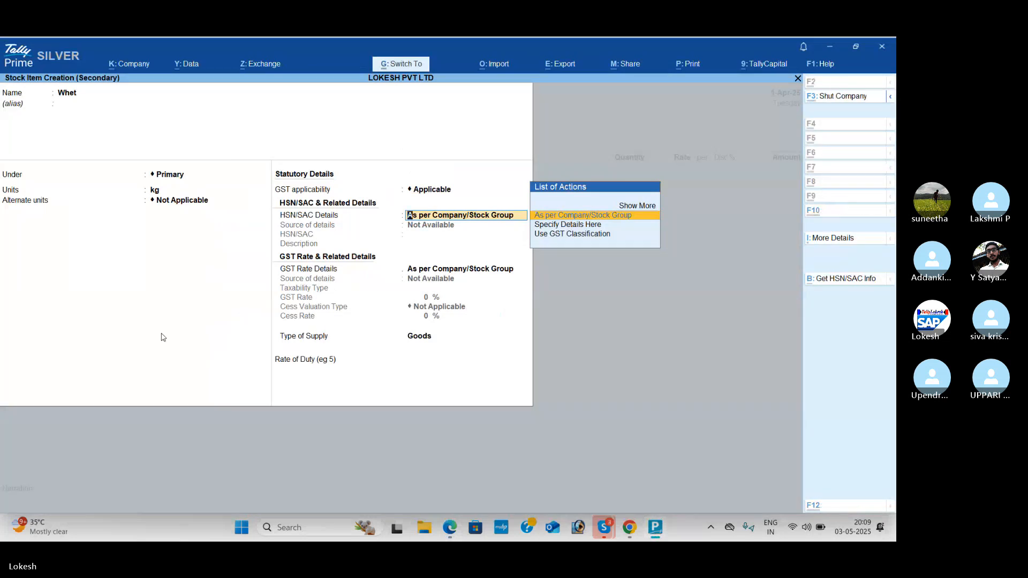
pyautogui.hotkey('ctrl', 'a')
# Step: Enter 1,200 kg of Whet at a rate of 25 per kg and continue to the next item line
pyautogui.hotkey('alt', 'Tab')
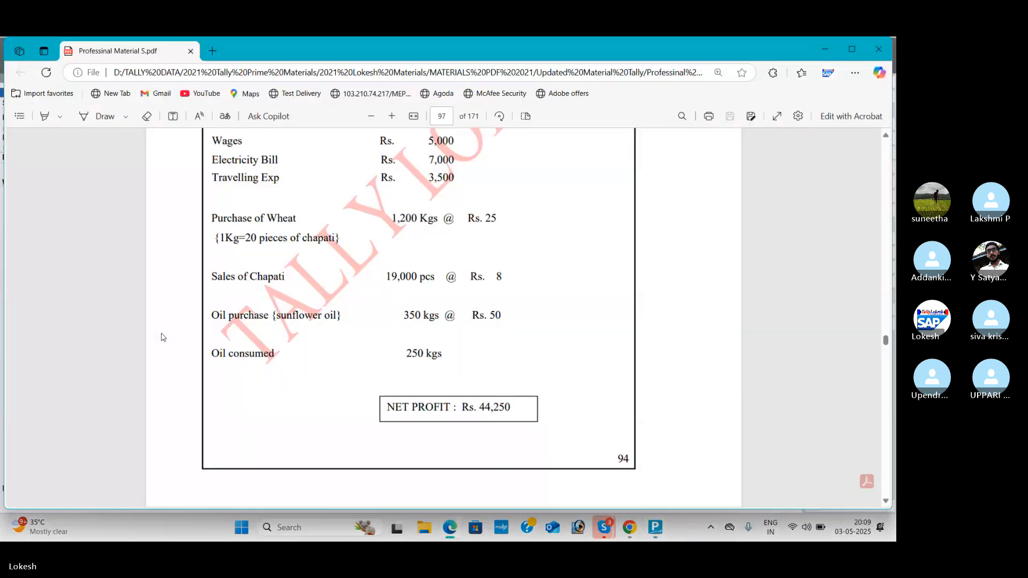
pyautogui.hotkey('alt', 'Tab')
pyautogui.write('1200')
pyautogui.press('Return')
pyautogui.write('25')
pyautogui.press('Return')
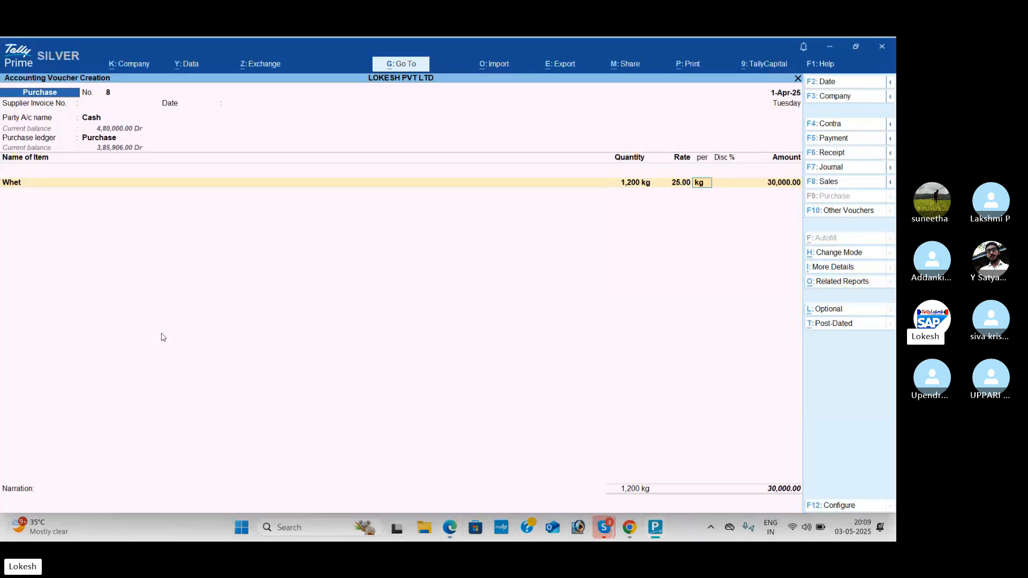
pyautogui.press('Return')
pyautogui.press('Return')
pyautogui.press('Return')
pyautogui.hotkey('ctrl', 'a')
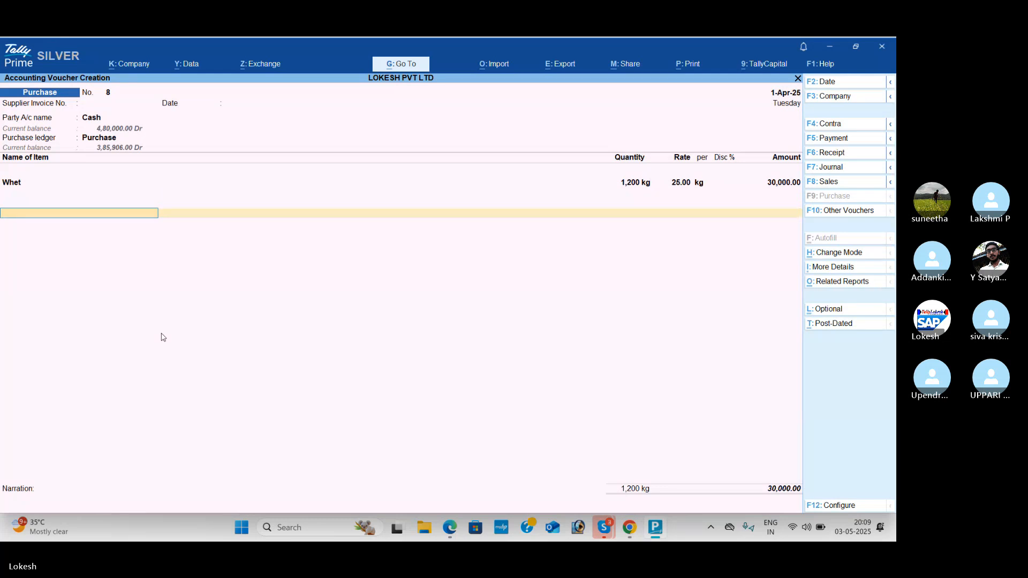
pyautogui.press('Return')
pyautogui.press('Return')
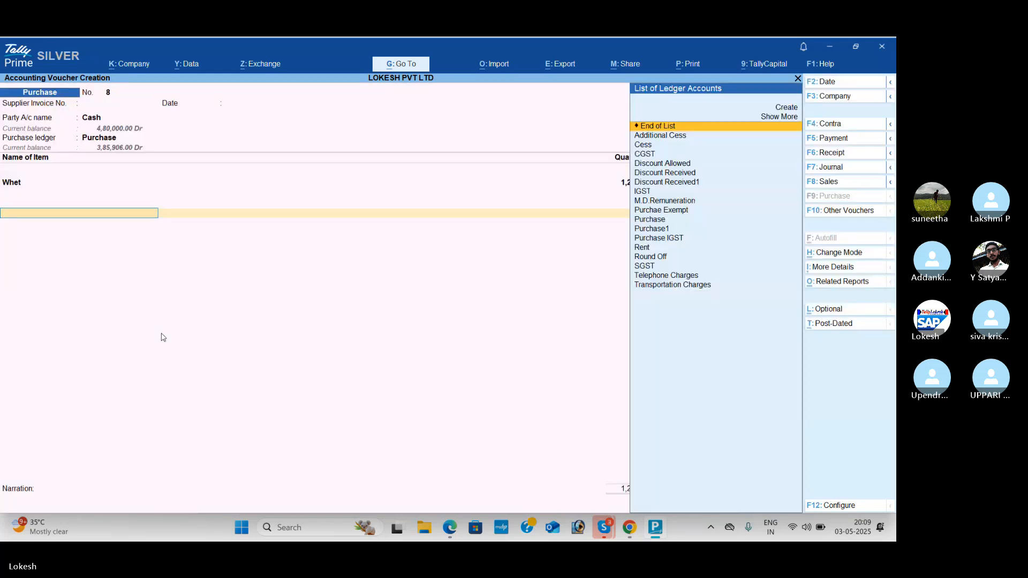
pyautogui.press('BackSpace')
# Step: Create a stock item named Oil with kg as its unit for the second line of the purchase voucher
pyautogui.press('Return')
pyautogui.press('Return')
pyautogui.press('Return')
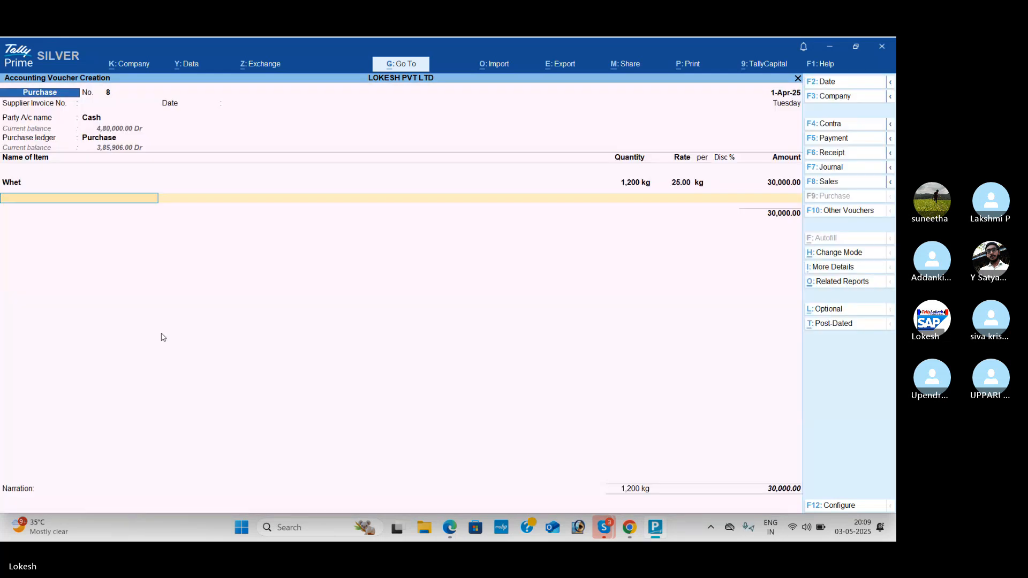
pyautogui.hotkey('alt', 'c')
pyautogui.press('Return')
pyautogui.press('Return')
pyautogui.press('Return')
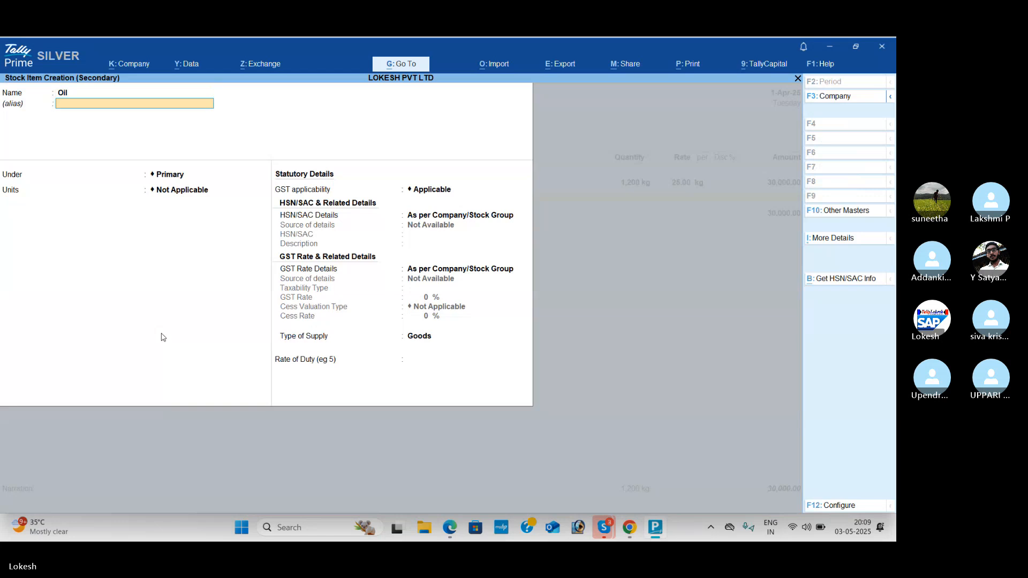
pyautogui.press('Down')
pyautogui.press('Down')
pyautogui.press('Down')
pyautogui.press('Down')
pyautogui.press('Down')
pyautogui.press('Return')
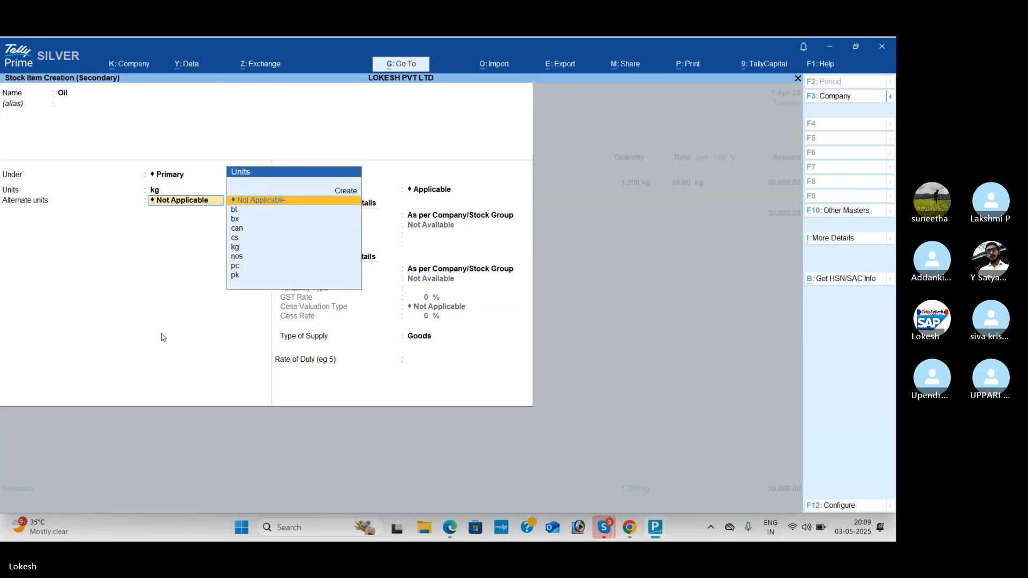
pyautogui.press('Return')
pyautogui.press('Return')
pyautogui.press('Return')
pyautogui.press('Return')
pyautogui.press('Return')
pyautogui.press('Return')
pyautogui.press('Return')
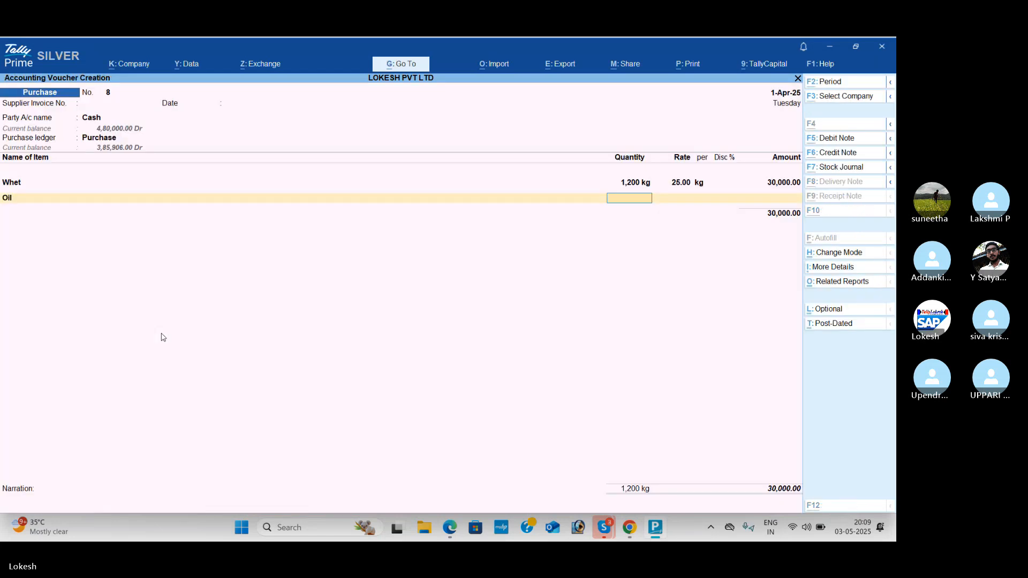
# Step: Enter 350 kg of Oil at a rate of 50 per kg, keep the default GST details and save the purchase voucher
pyautogui.hotkey('alt', 'Tab')
pyautogui.hotkey('alt', 'Tab')
pyautogui.write('350')
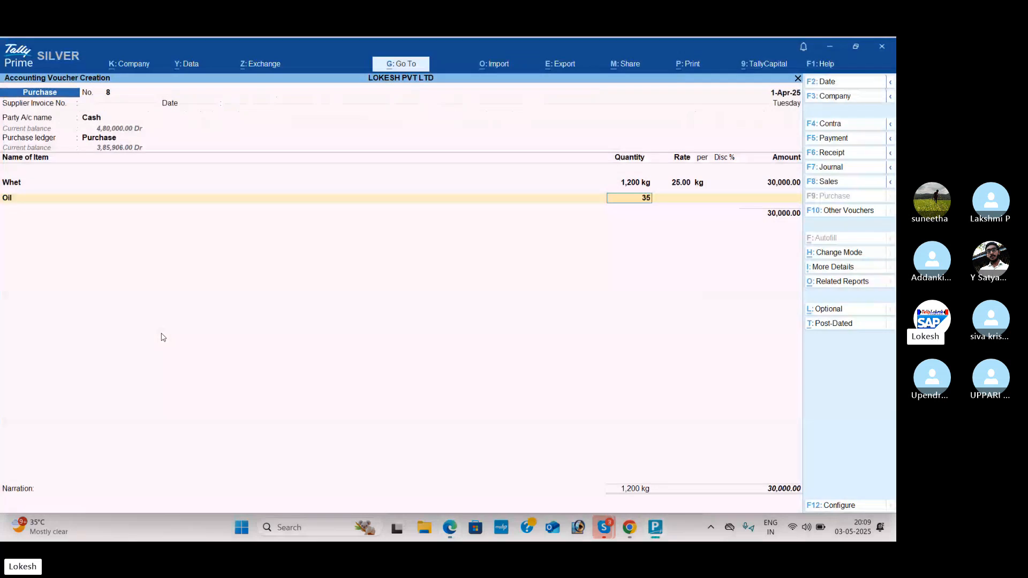
pyautogui.press('Return')
pyautogui.hotkey('alt', 'Tab')
pyautogui.hotkey('alt', 'Tab')
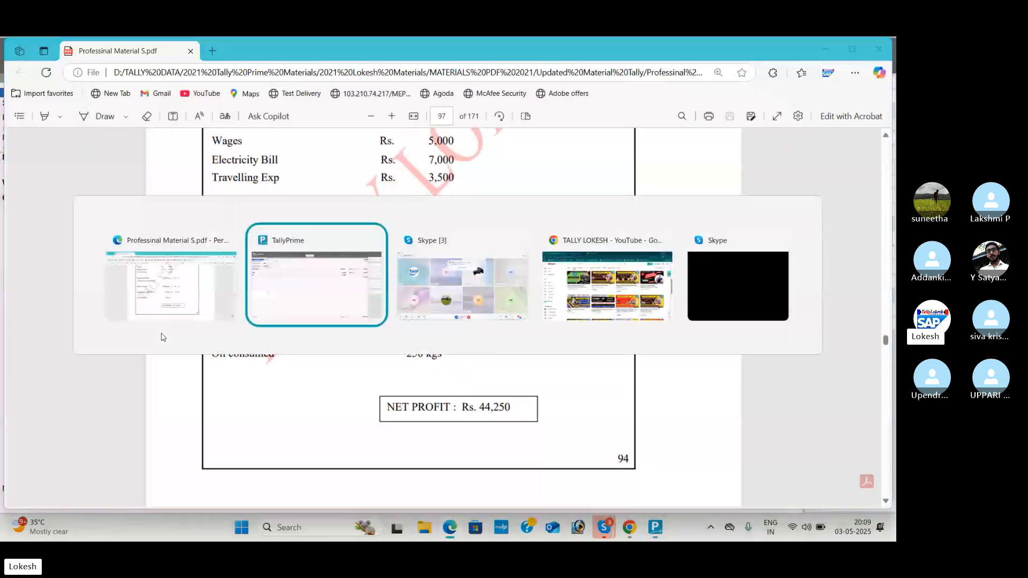
pyautogui.write('50')
pyautogui.press('Return')
pyautogui.press('Return')
pyautogui.press('Return')
pyautogui.press('Return')
pyautogui.press('Return')
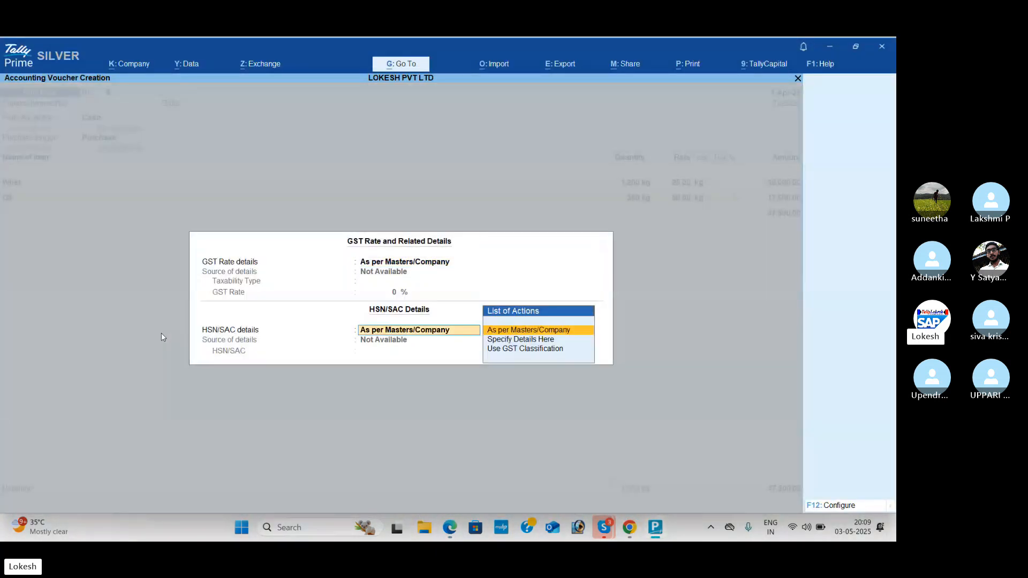
pyautogui.press('Return')
pyautogui.press('Return')
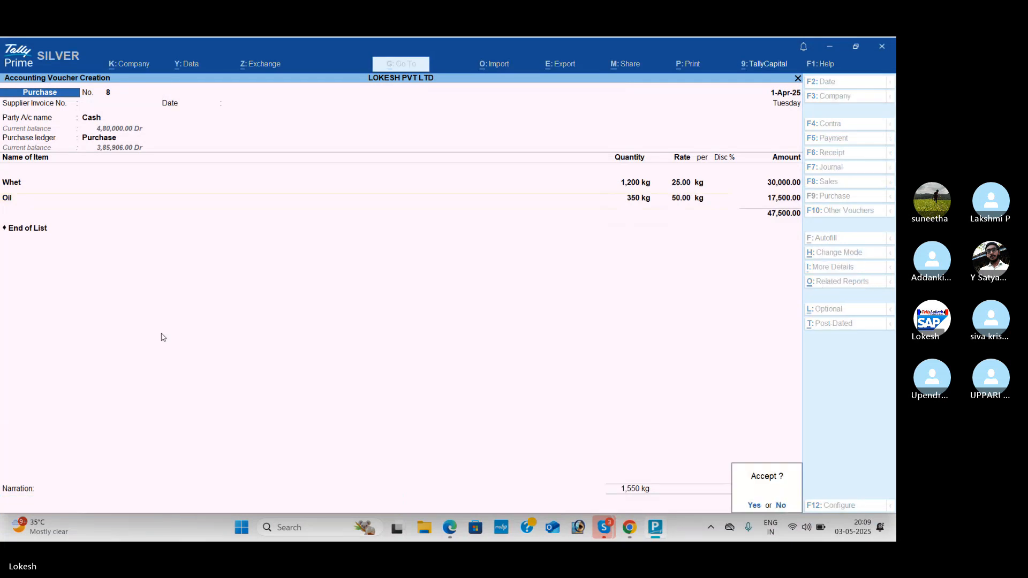
pyautogui.press('Return')
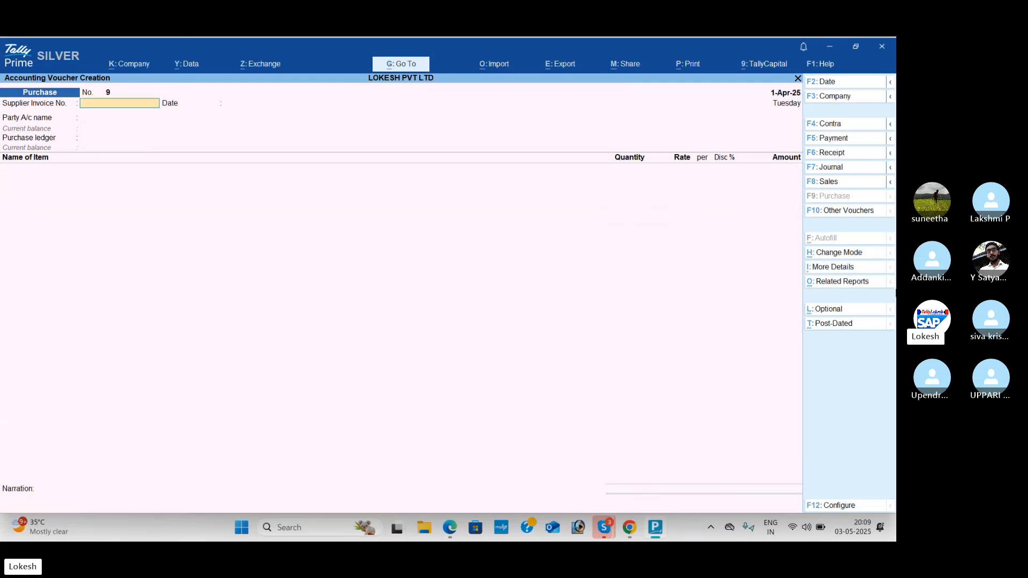
# Step: Start a Stock Journal voucher and select Whet as the source item for consumption
pyautogui.click(863, 212)
pyautogui.press('Down')
pyautogui.press('Down')
pyautogui.press('Down')
pyautogui.press('Down')
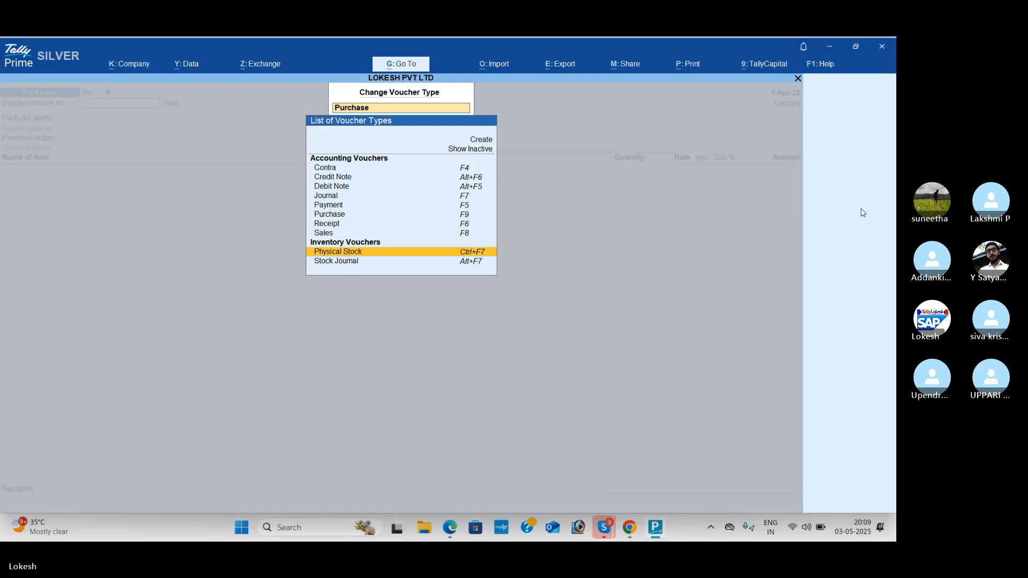
pyautogui.press('Return')
pyautogui.write('W')
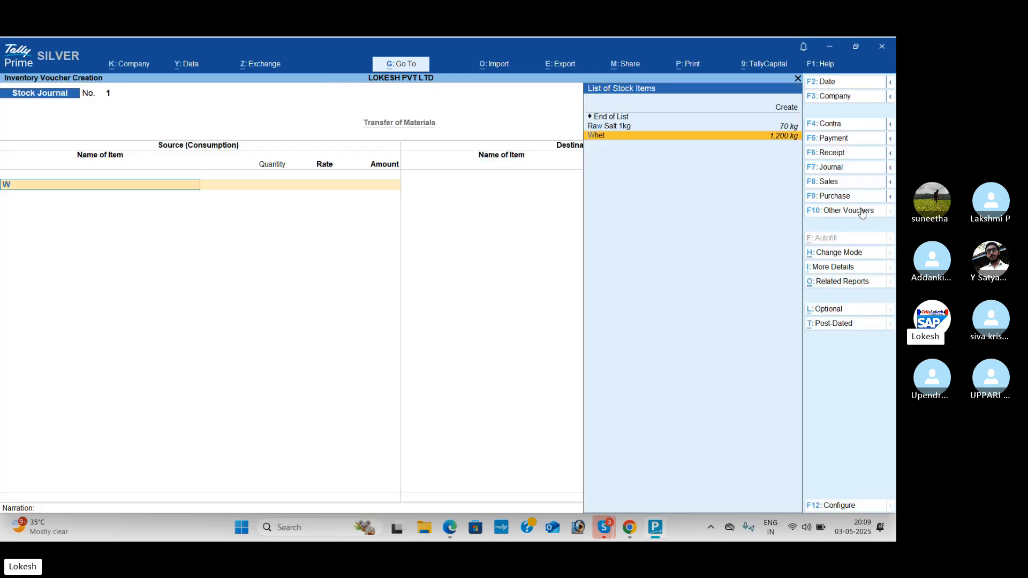
pyautogui.press('Return')
# Step: Check the chapati figures in the PDF, calculate 19000/20 in the built-in calculator and return to Whet's quantity in the stock journal
pyautogui.hotkey('ctrl', 'n')
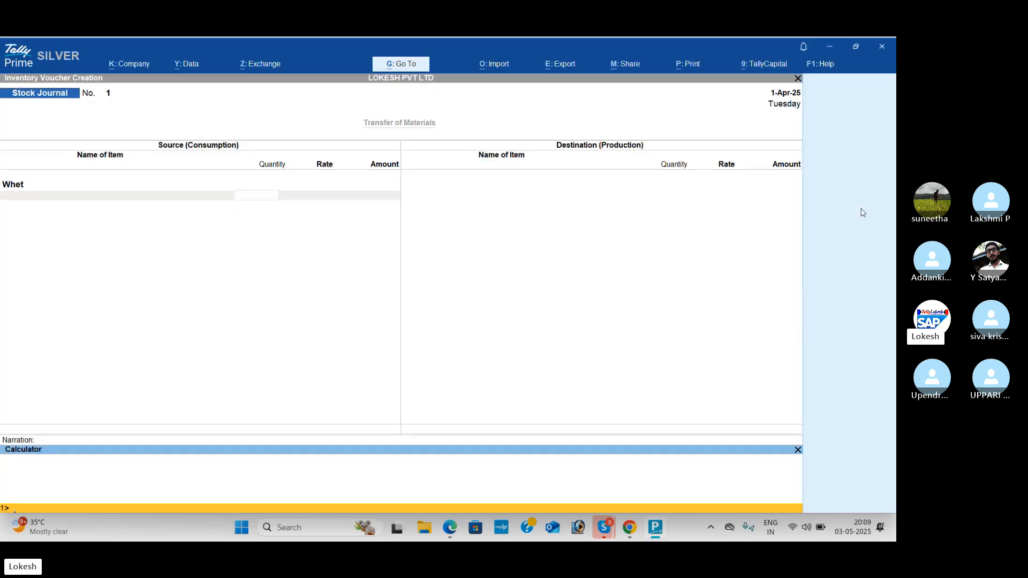
pyautogui.hotkey('alt', 'Tab')
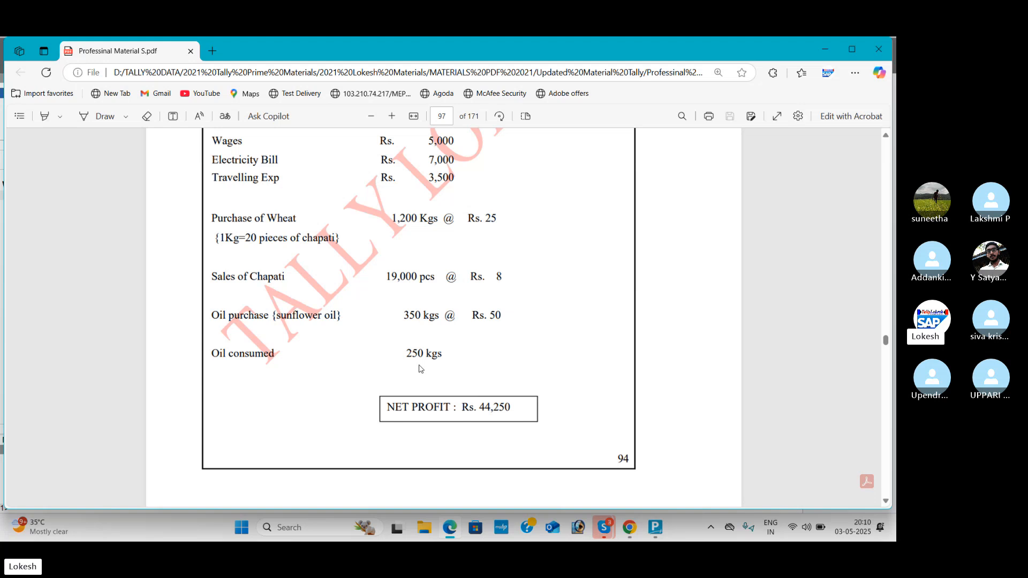
pyautogui.click(663, 533)
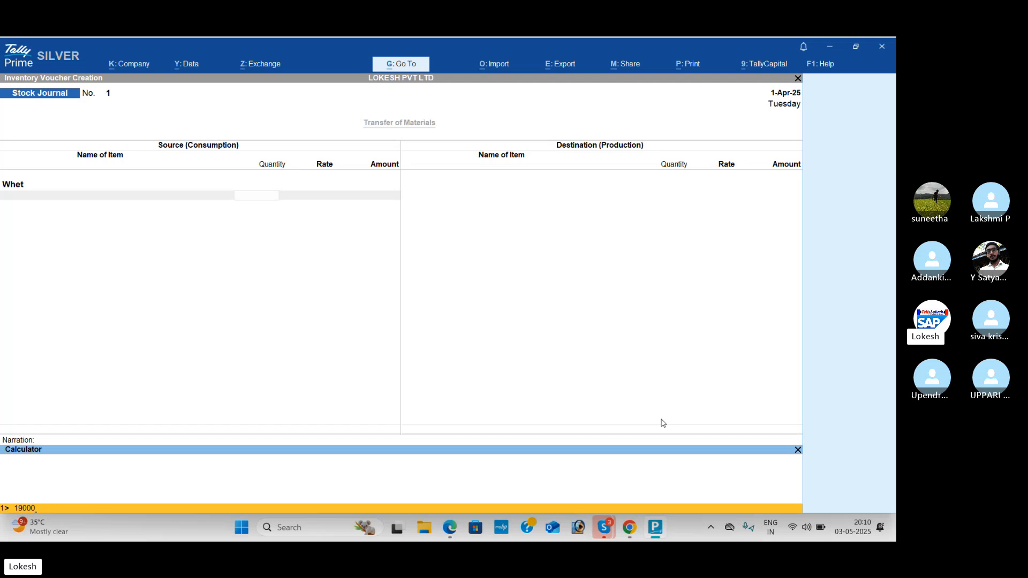
pyautogui.write('/20')
pyautogui.press('Return')
pyautogui.click(274, 199)
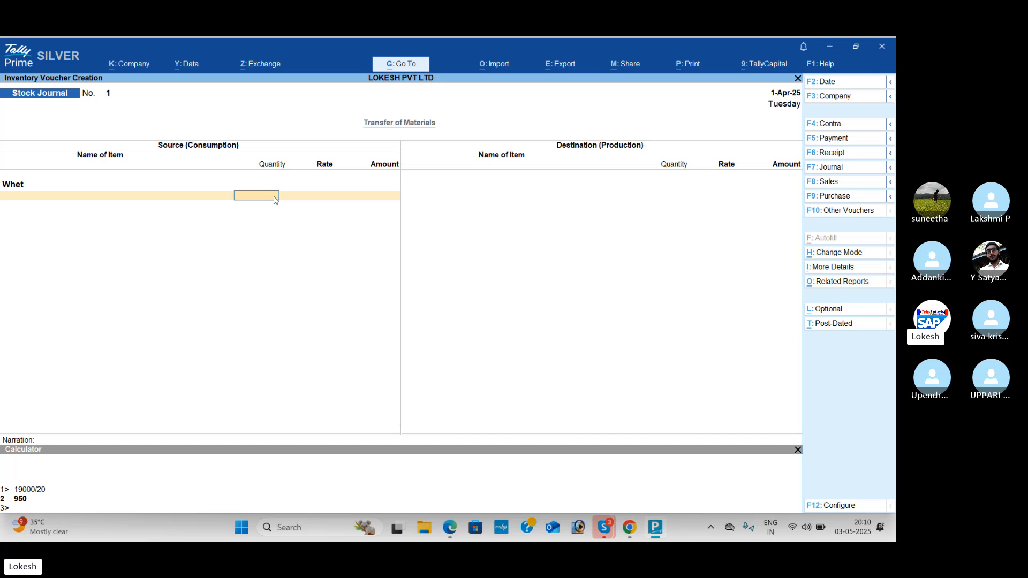
# Step: Enter 950 kg as the consumed quantity of Whet, keeping its default rate and amount
pyautogui.write('950')
pyautogui.press('Return')
pyautogui.press('Return')
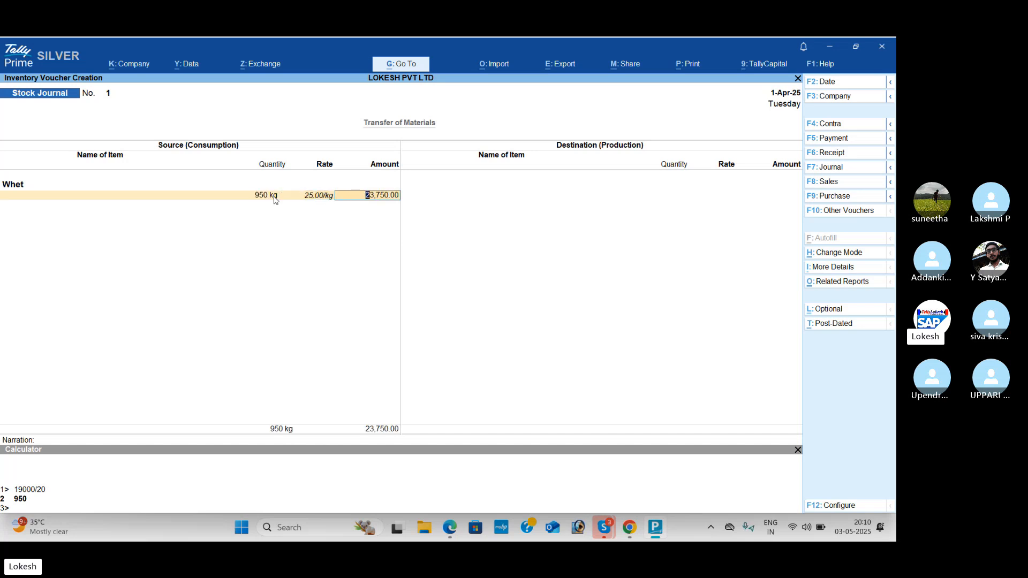
pyautogui.press('Return')
# Step: Add Oil as the second source item with a quantity of 250 kg at the default rate, and end the consumption list
pyautogui.write('oil')
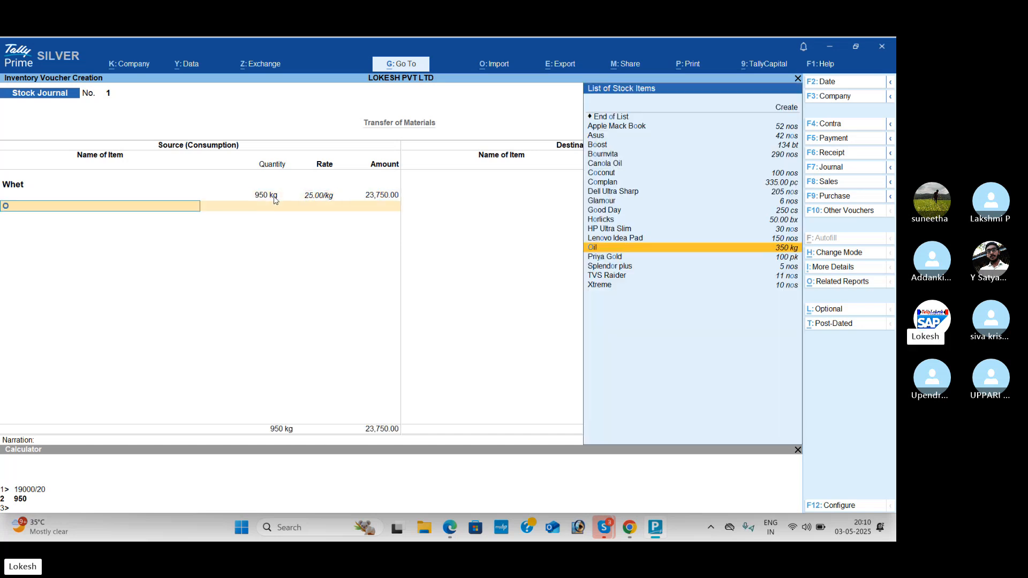
pyautogui.press('Return')
pyautogui.write('250')
pyautogui.press('Return')
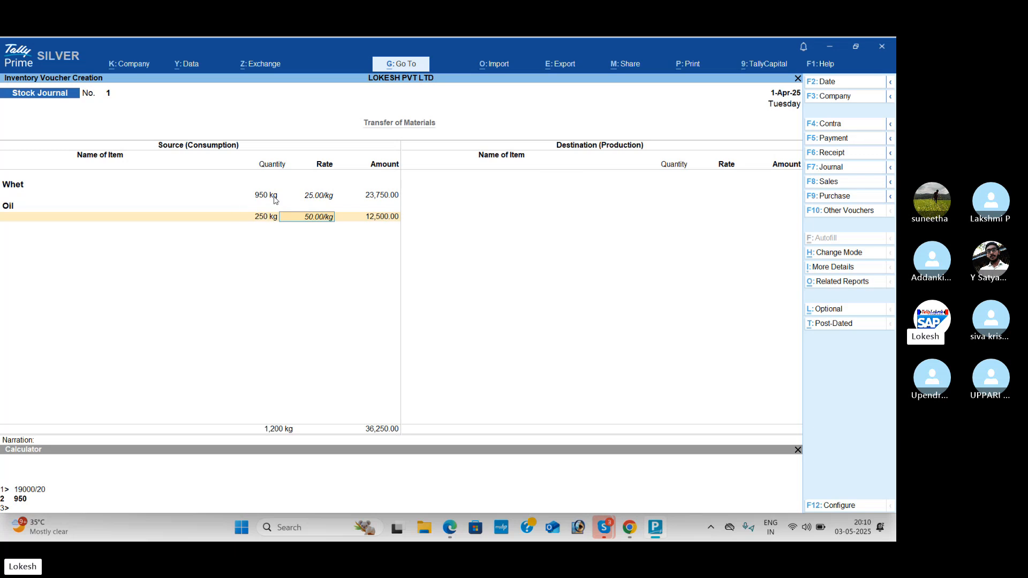
pyautogui.press('Return')
pyautogui.press('Return')
pyautogui.press('Return')
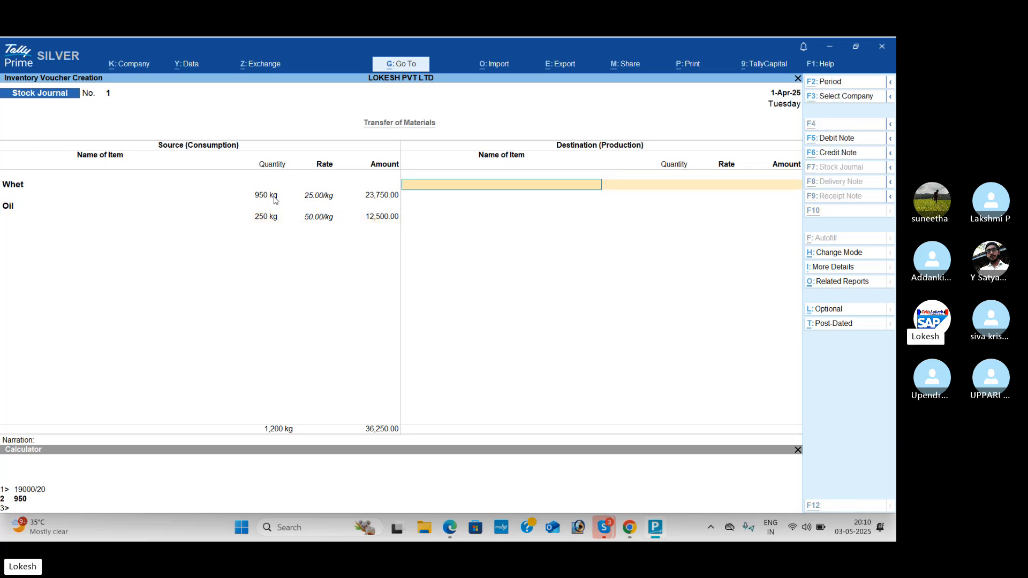
# Step: Create a stock item named Chapati with pc as its unit for the production side of the stock journal
pyautogui.hotkey('alt', 'c')
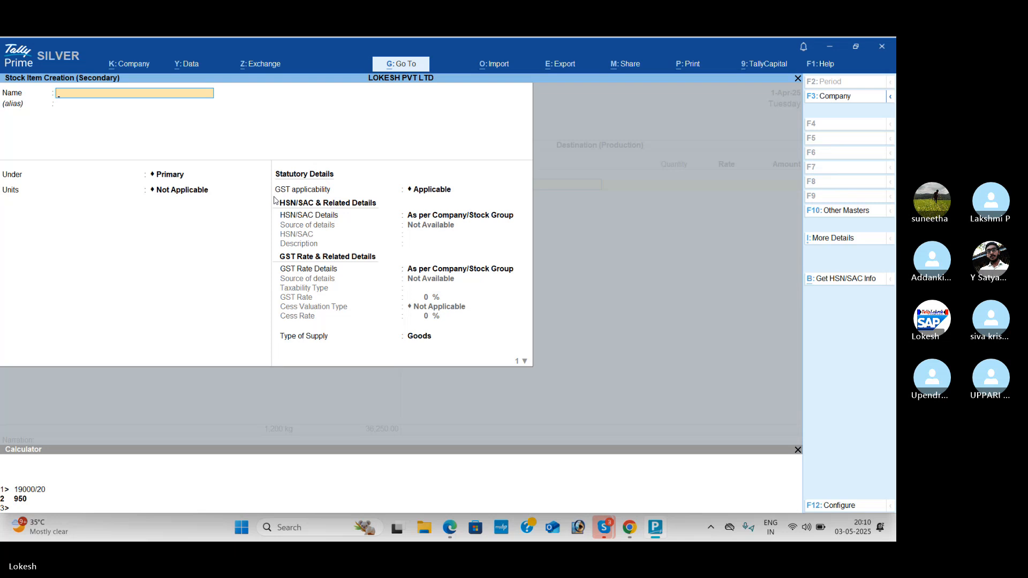
pyautogui.write('Chapati')
pyautogui.press('Return')
pyautogui.press('Return')
pyautogui.press('Return')
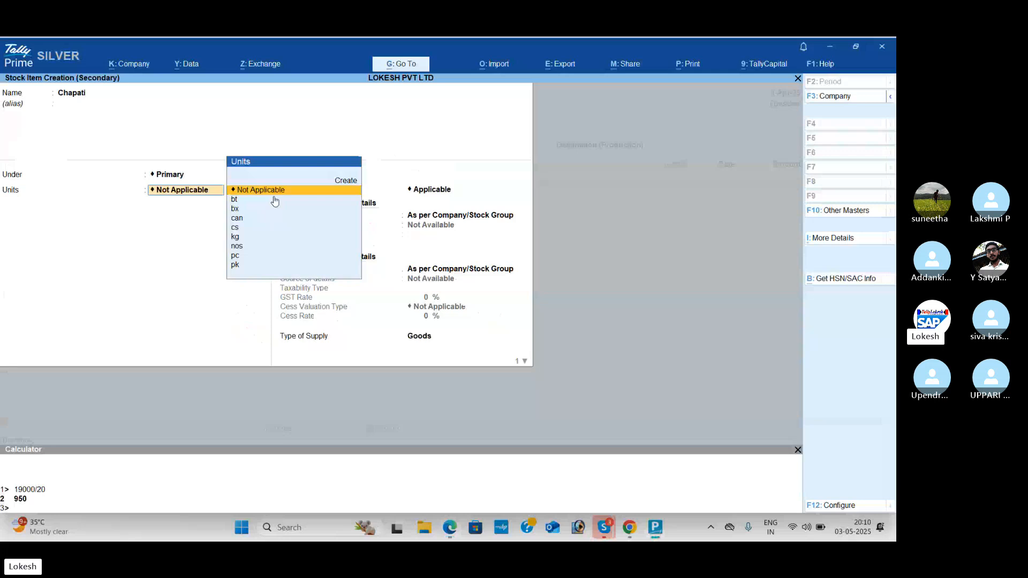
pyautogui.write('pc')
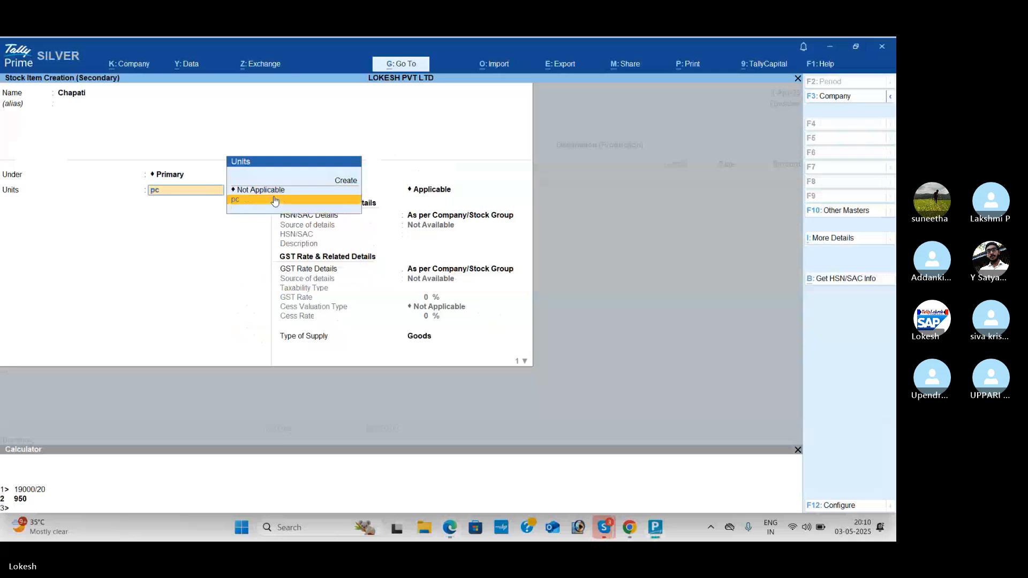
pyautogui.press('Return')
pyautogui.hotkey('ctrl', 'a')
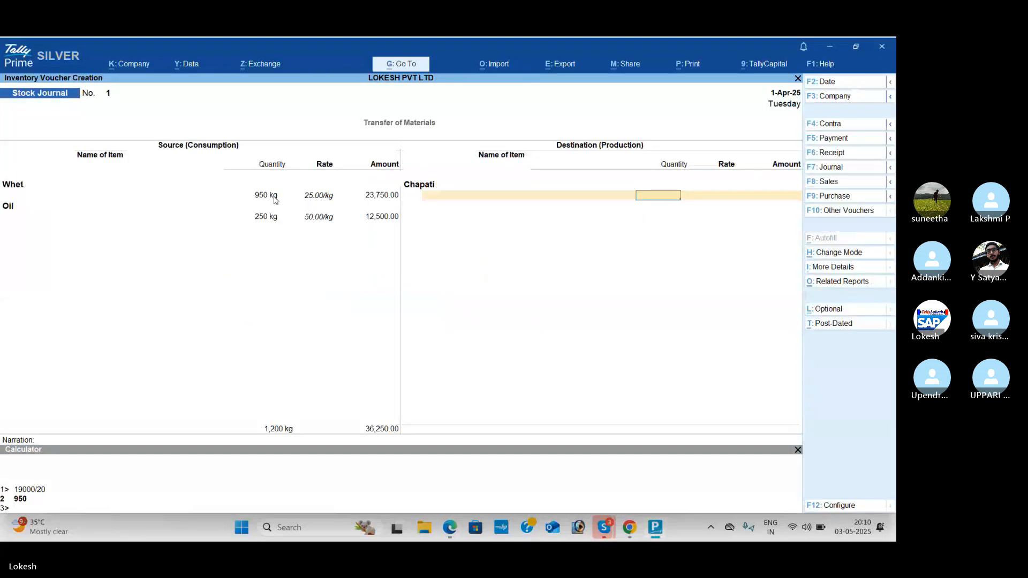
# Step: Enter 19,000 pc of Chapati with an amount of 36,250 on the destination side and save the stock journal
pyautogui.write('19,')
pyautogui.write('000')
pyautogui.press('Return')
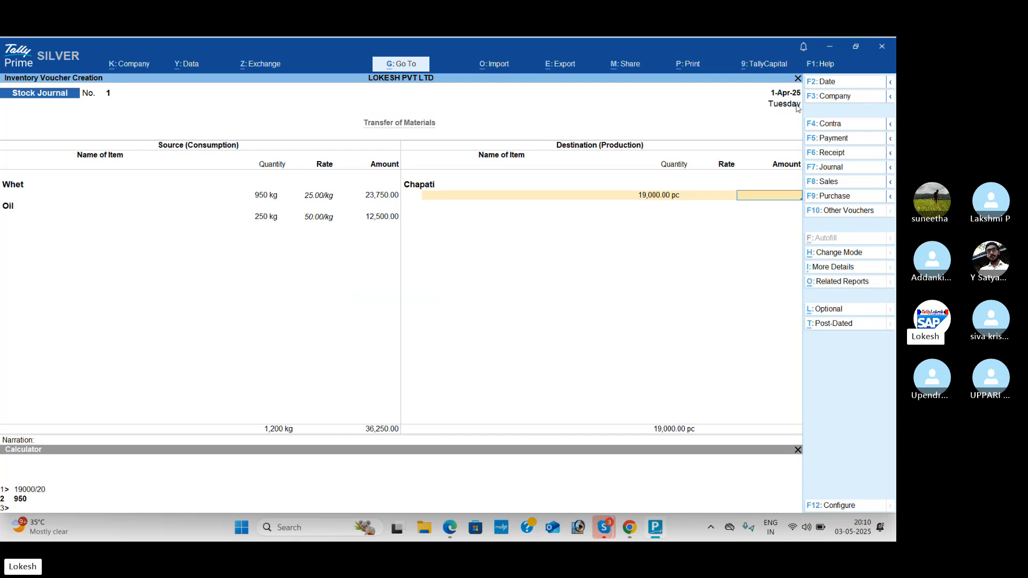
pyautogui.write('6250')
pyautogui.press('Return')
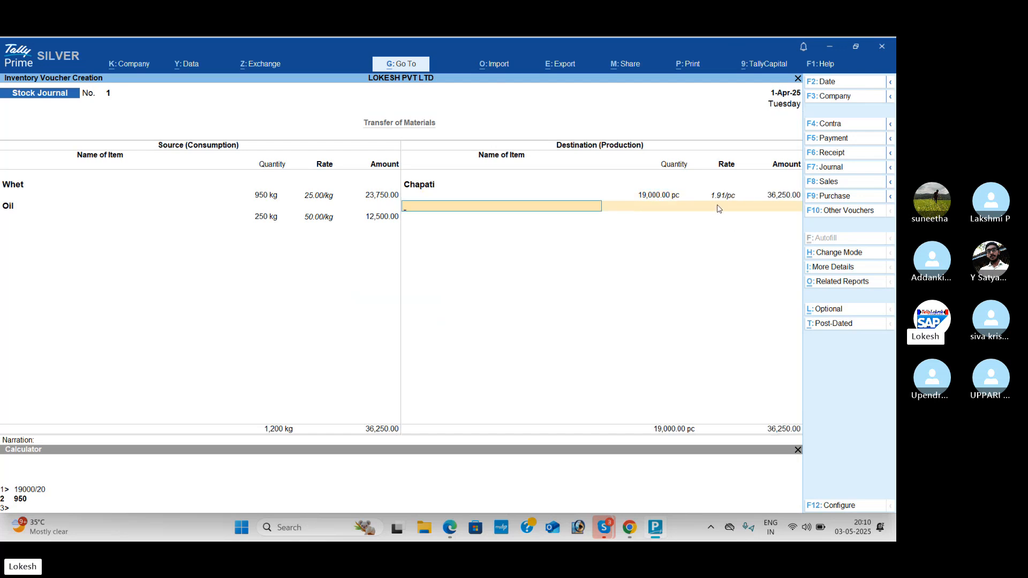
pyautogui.press('Return')
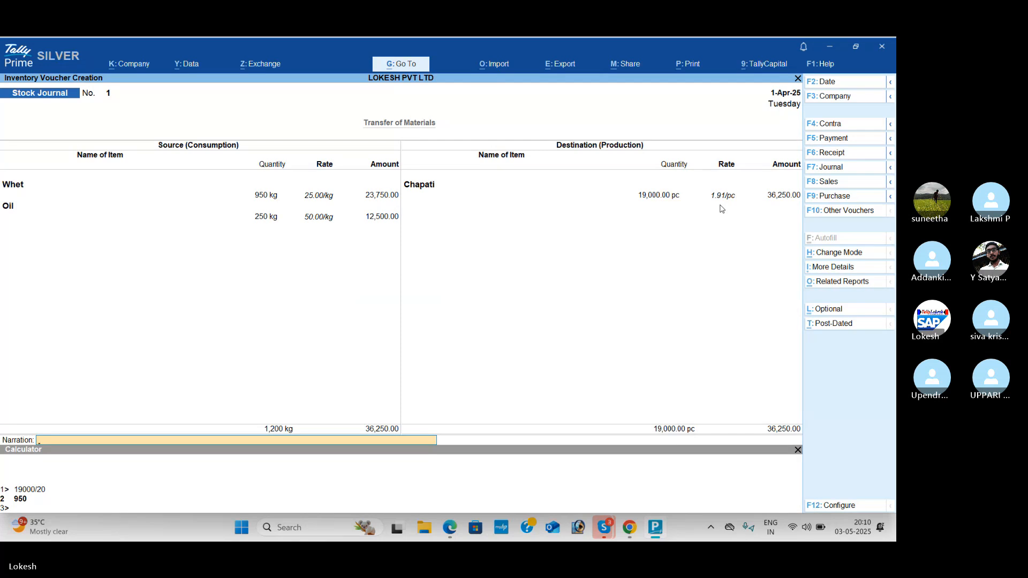
pyautogui.press('Return')
pyautogui.press('Return')
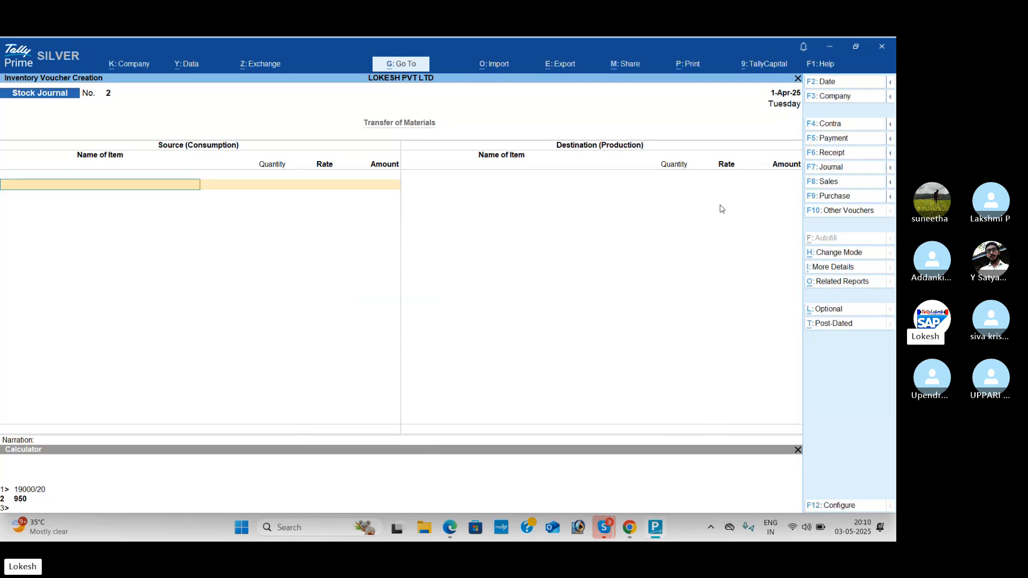
# Step: Start a Sales voucher with Cash as the party and Sales as the ledger, and select Chapati as the item
pyautogui.click(845, 186)
pyautogui.press('Down')
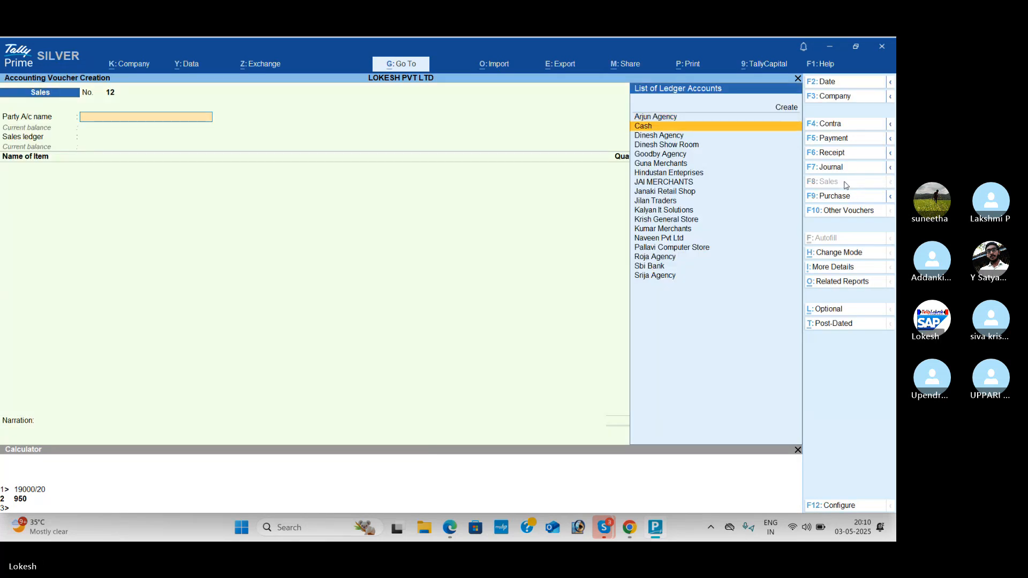
pyautogui.press('Return')
pyautogui.press('Return')
pyautogui.press('Return')
pyautogui.press('Return')
pyautogui.press('Return')
pyautogui.press('Return')
pyautogui.press('Return')
pyautogui.press('Return')
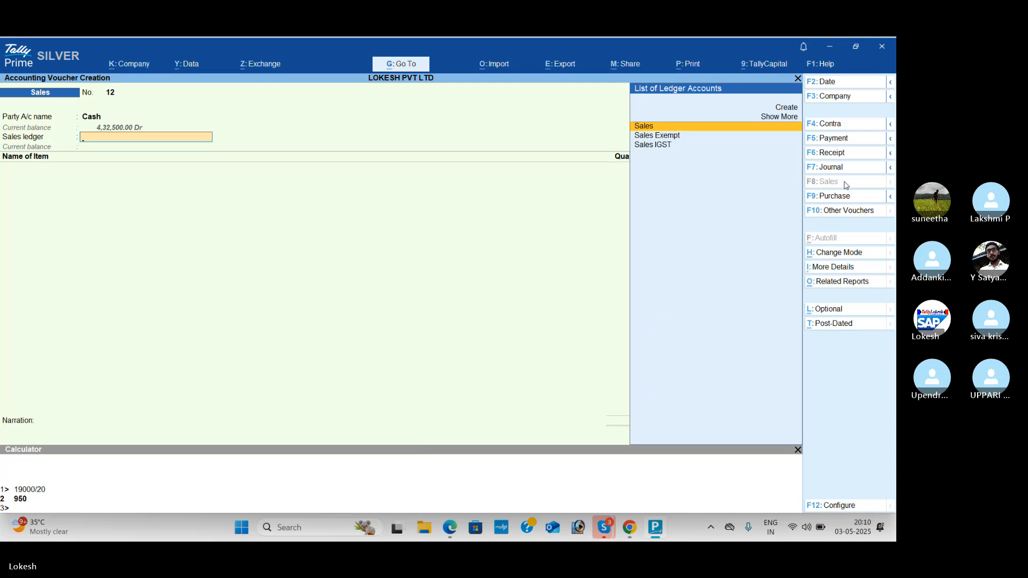
pyautogui.press('Return')
# Step: Enter 19,000 pc of Chapati at a rate of 8 per pc without discount and end the item list
pyautogui.press('Return')
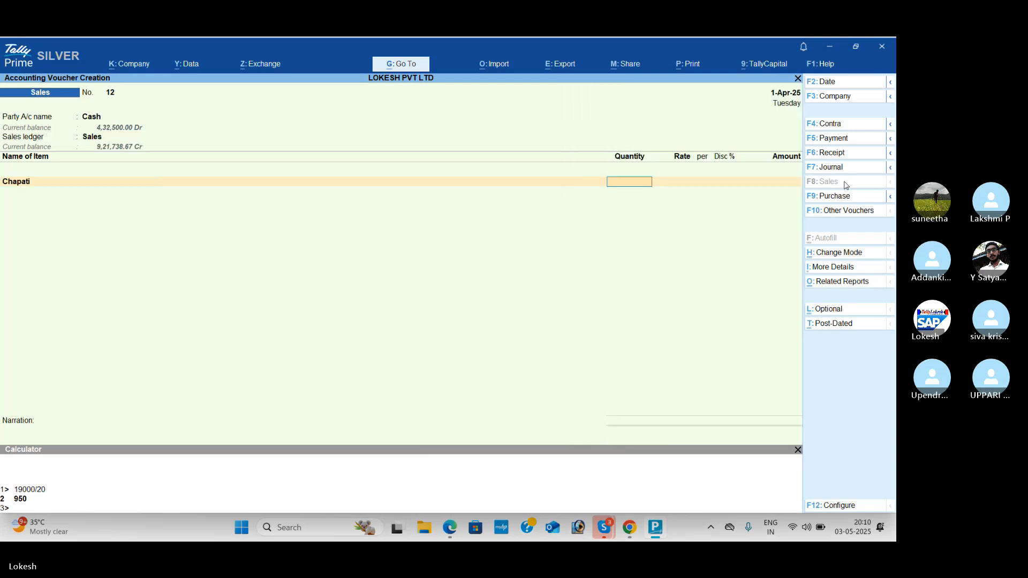
pyautogui.write('19000')
pyautogui.press('Return')
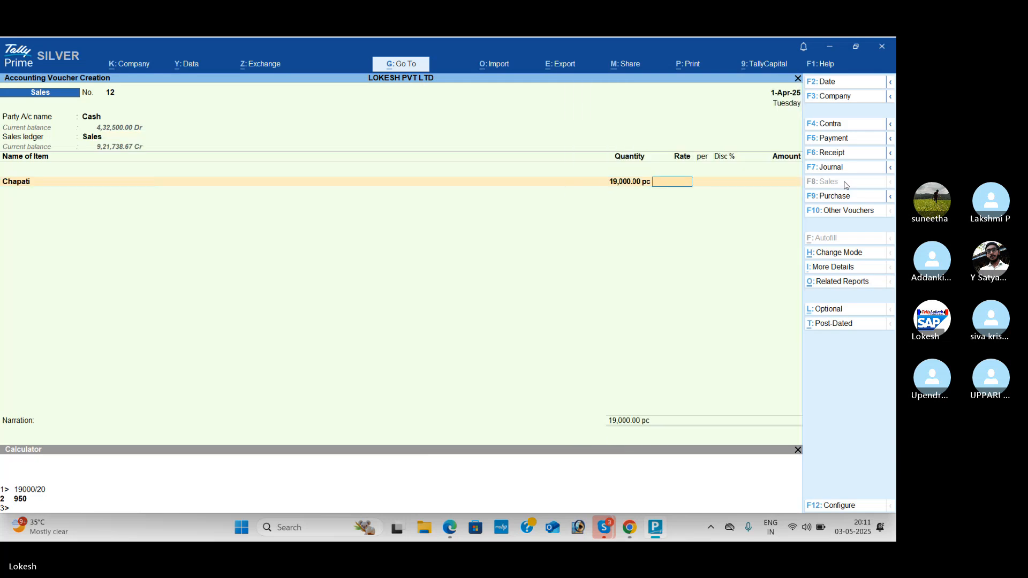
pyautogui.write('8')
pyautogui.press('Return')
pyautogui.press('Return')
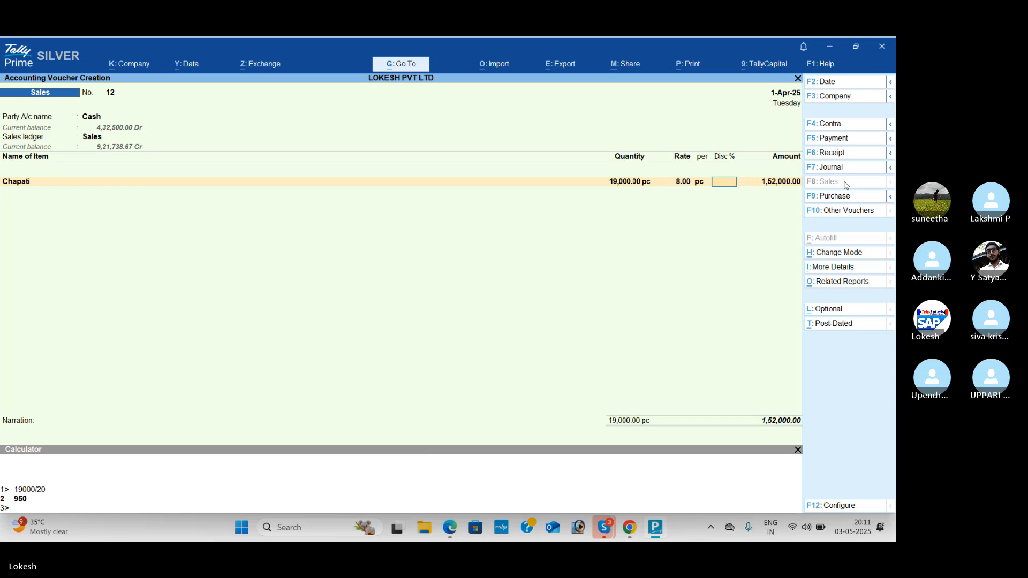
pyautogui.press('Return')
# Step: Set the sales voucher's option to provide GST/e-Way Bill details to No and close the built-in calculator
pyautogui.press('Return')
pyautogui.press('Return')
pyautogui.press('Return')
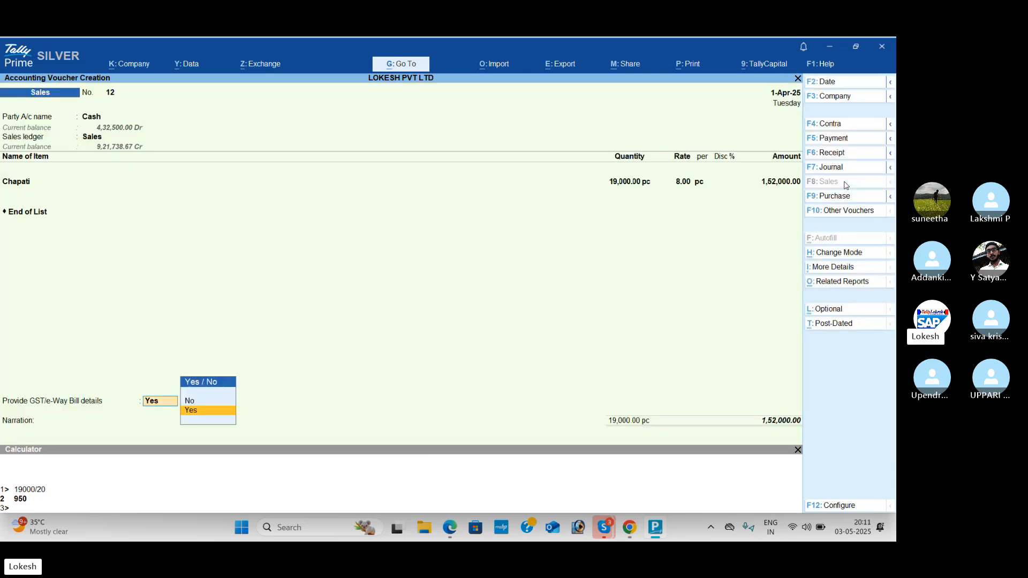
pyautogui.press('Return')
pyautogui.press('BackSpace')
pyautogui.press('BackSpace')
pyautogui.press('Escape')
pyautogui.press('Up')
pyautogui.press('Return')
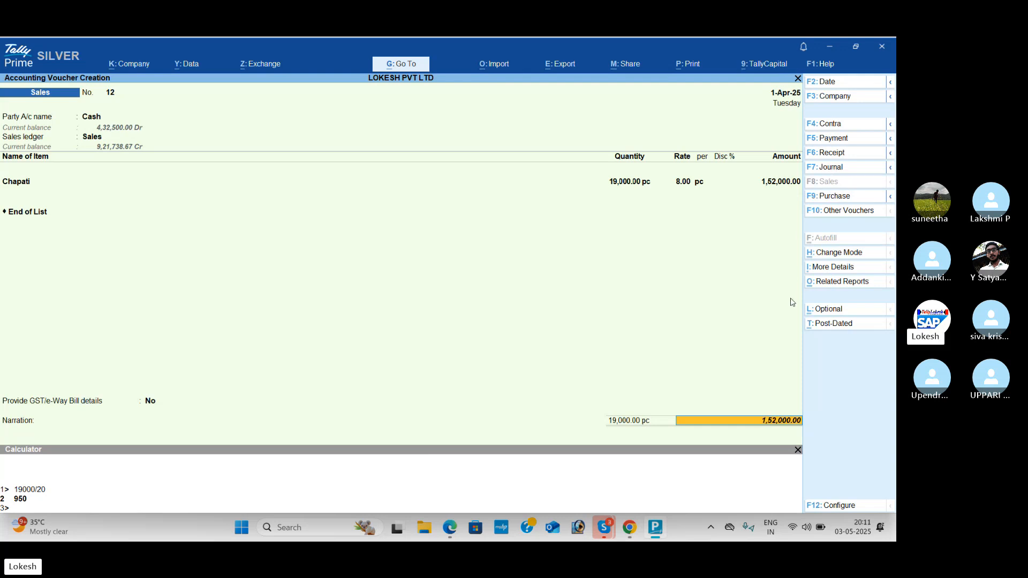
pyautogui.click(799, 452)
pyautogui.press('Return')
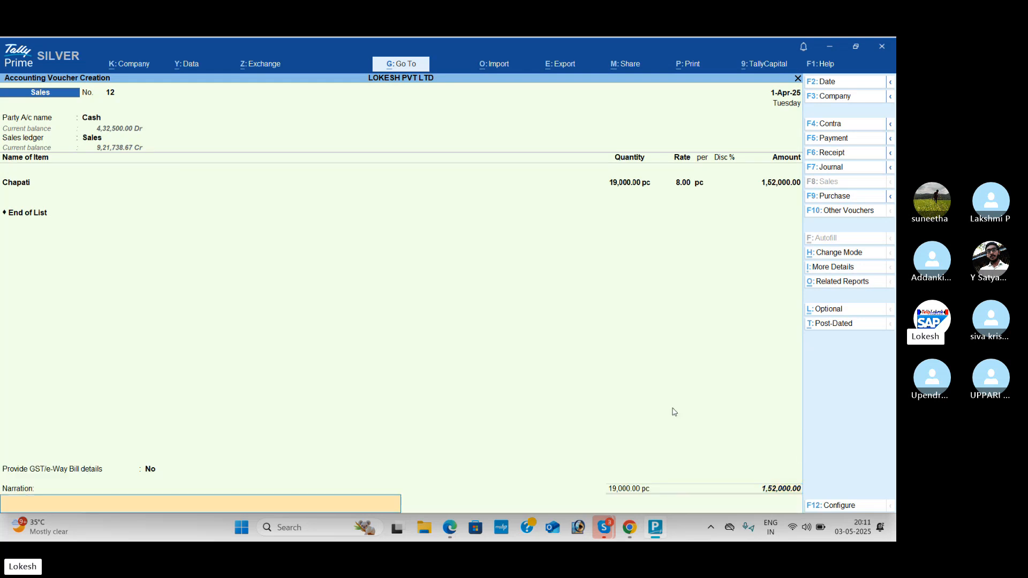
# Step: Save the sales voucher with a blank narration and decline sending its details for e-Way Bill generation
pyautogui.press('Return')
pyautogui.press('Return')
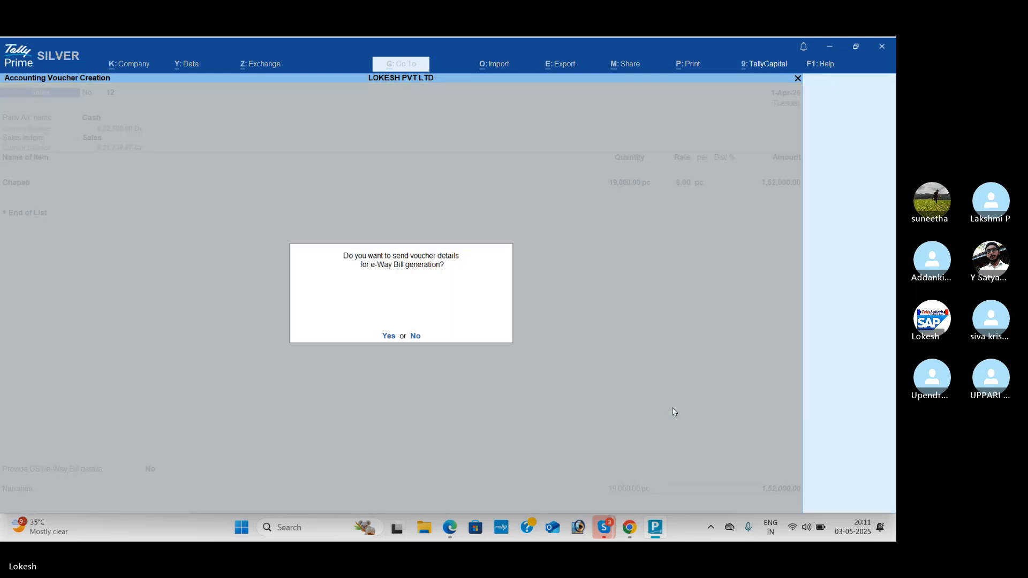
pyautogui.press('n')
pyautogui.press('ctrl')
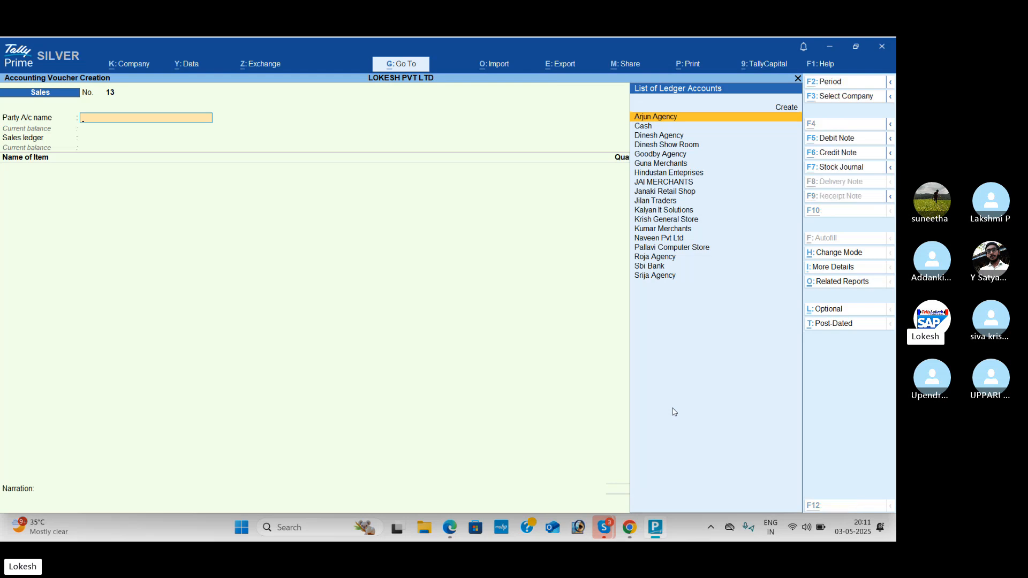
# Step: Leave the new blank sales voucher and return to the Gateway of Tally
pyautogui.hotkey('alt', 'Tab')
pyautogui.hotkey('alt', 'Tab')
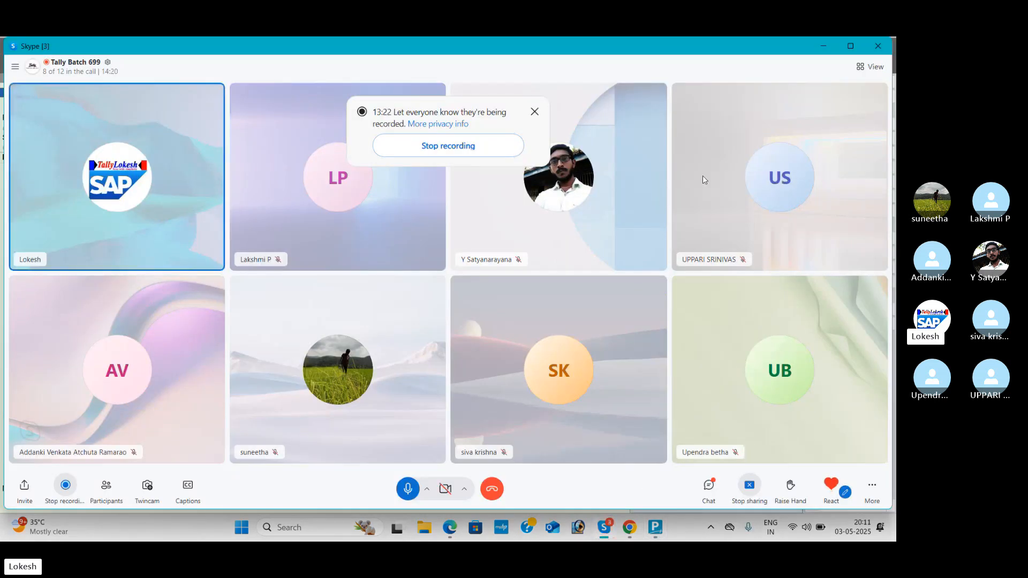
pyautogui.click(656, 528)
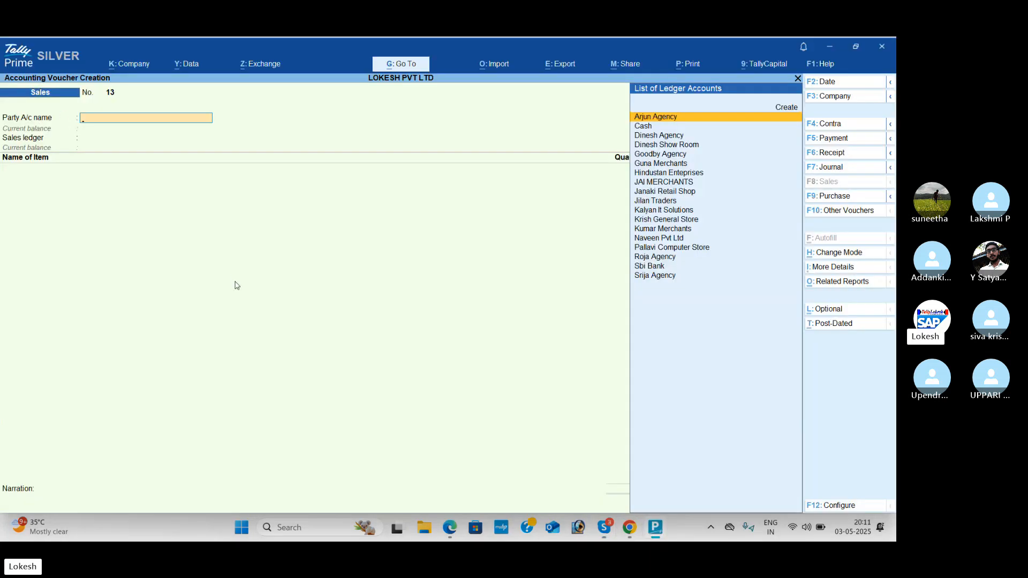
pyautogui.press('Escape')
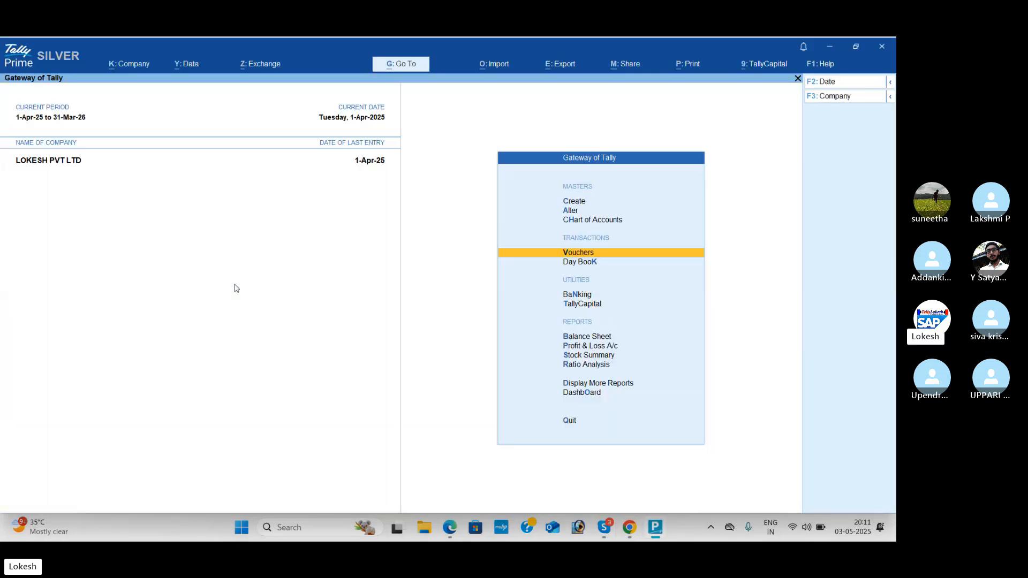